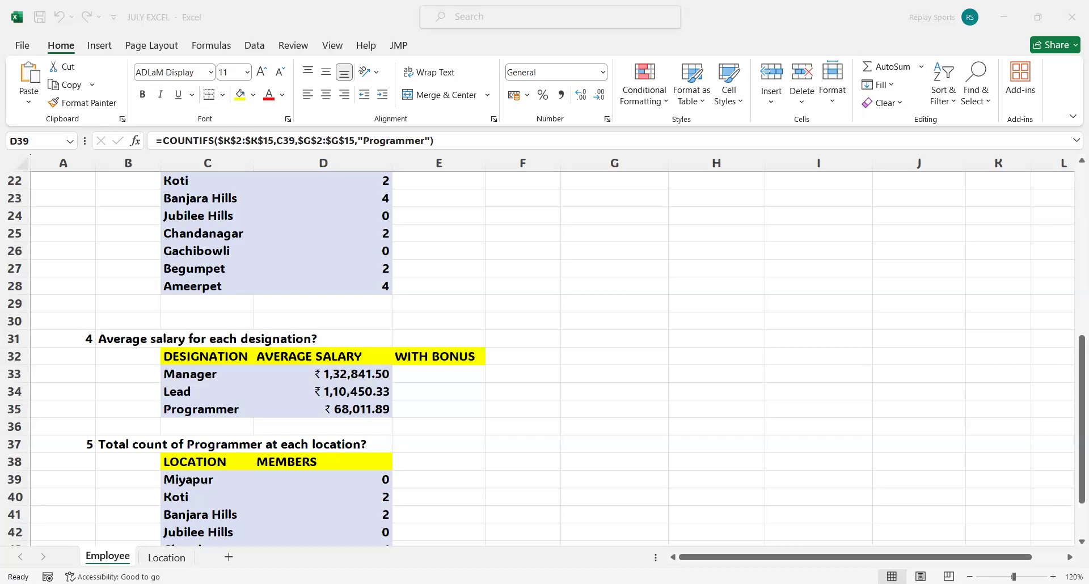
# Add a new blank worksheet between the Employee and Location sheets.
pyautogui.click(602, 337)
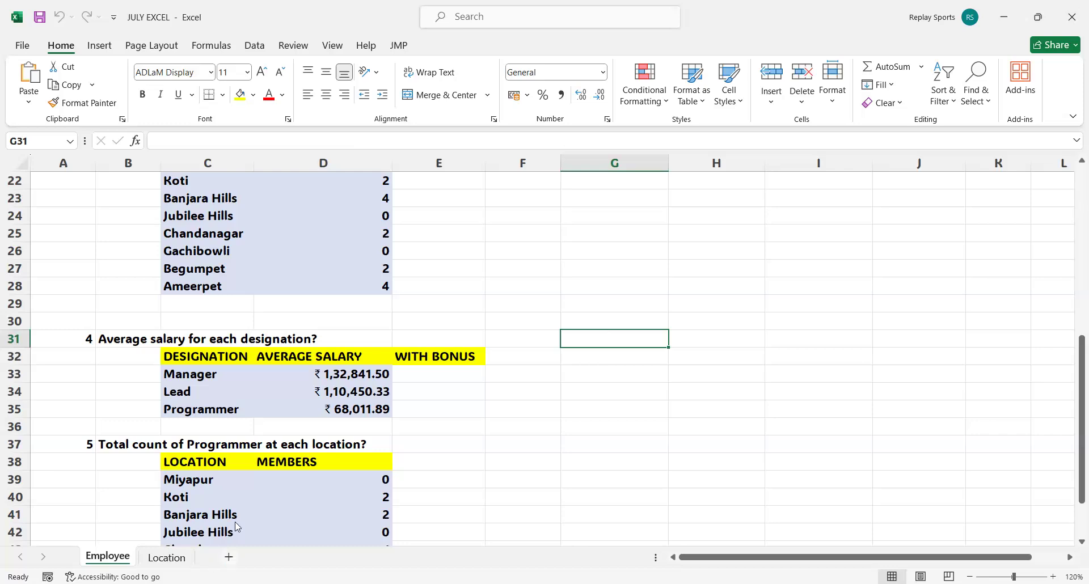
pyautogui.click(229, 557)
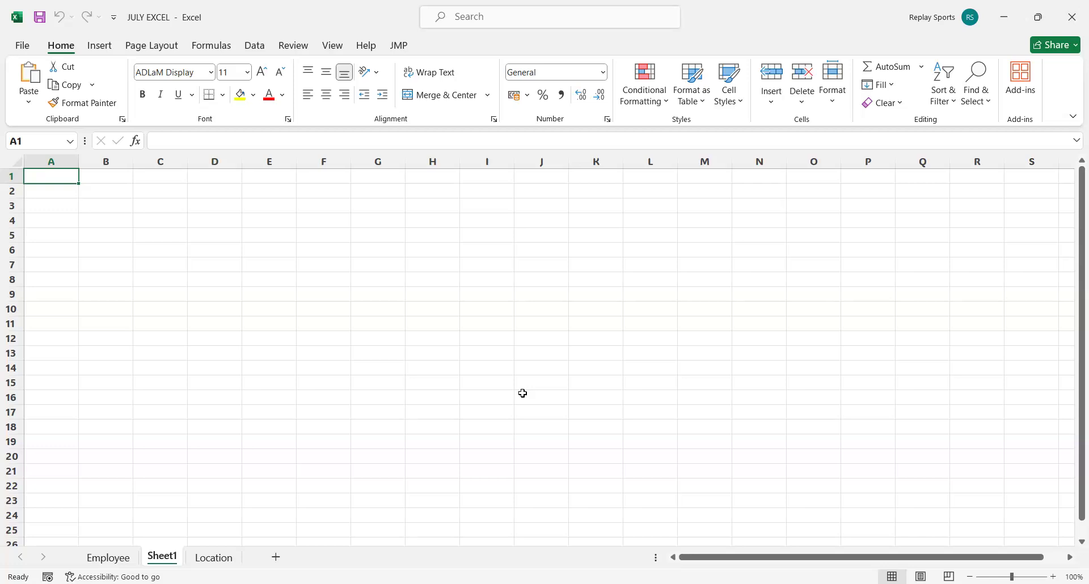
# Start a PivotTable from the Employee sheet's table, using the source range Employee!$A$1:$L$15.
pyautogui.click(118, 560)
pyautogui.scroll(6, 317, 295)
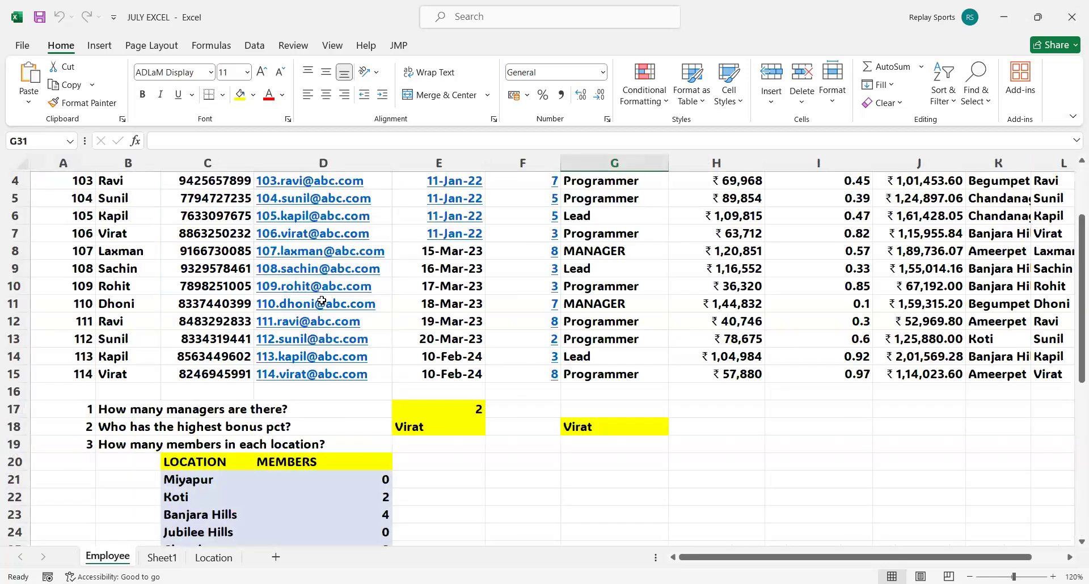
pyautogui.scroll(1, 322, 299)
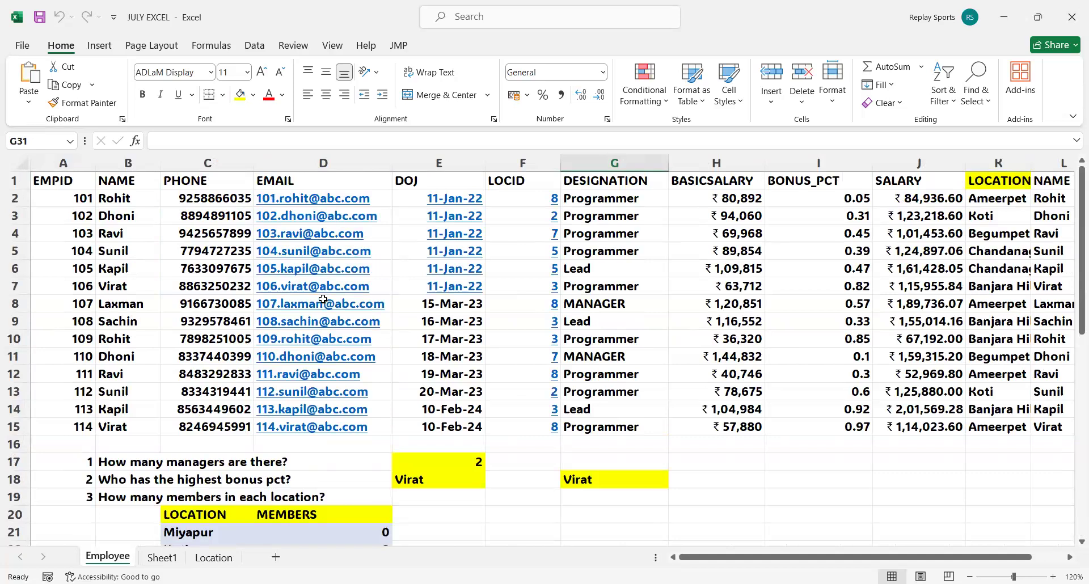
pyautogui.moveTo(66, 180); pyautogui.dragTo(1048, 430)
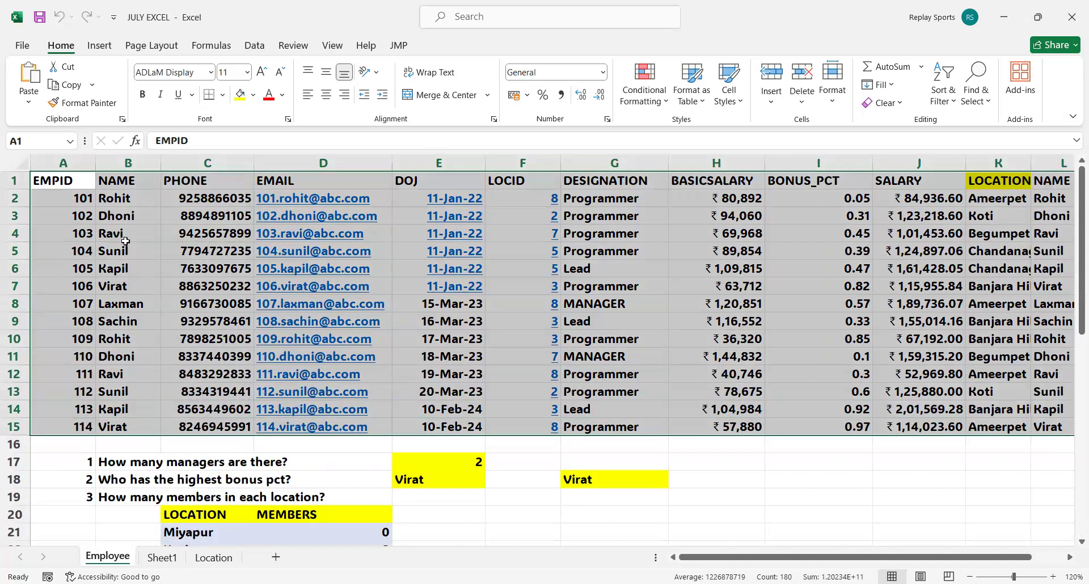
pyautogui.click(69, 188)
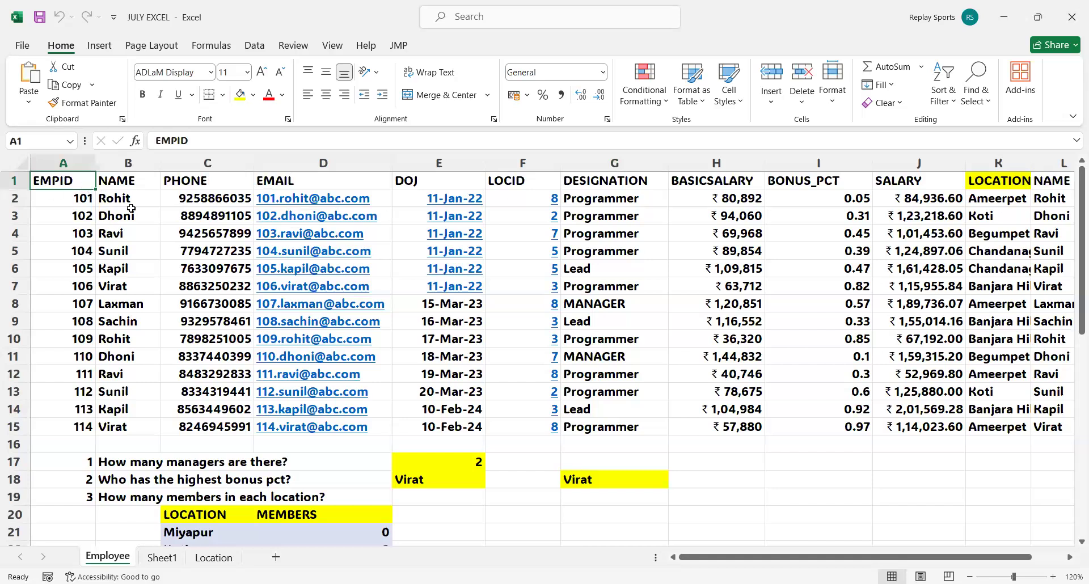
pyautogui.click(92, 47)
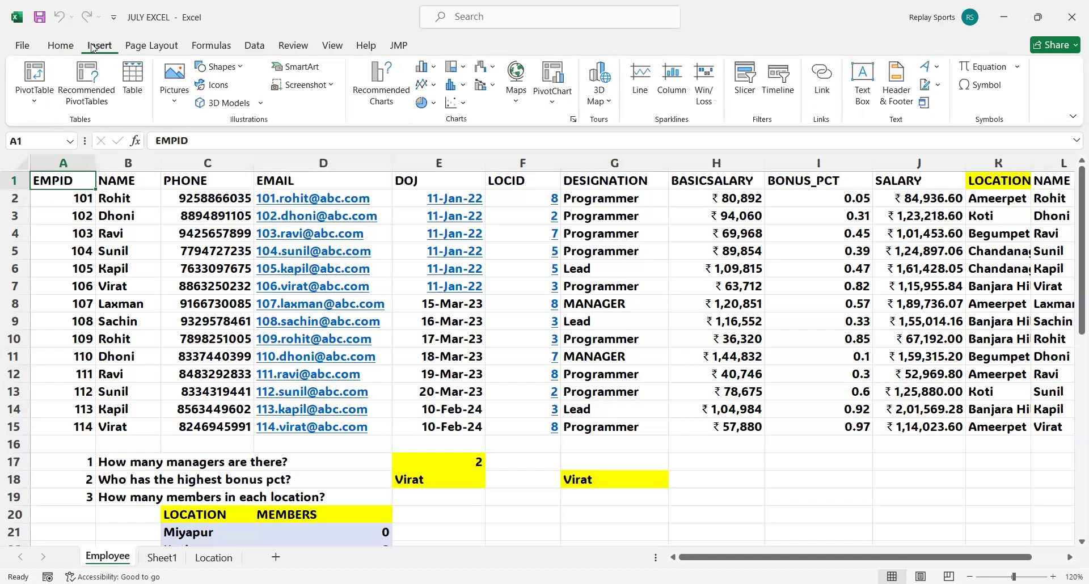
pyautogui.click(35, 104)
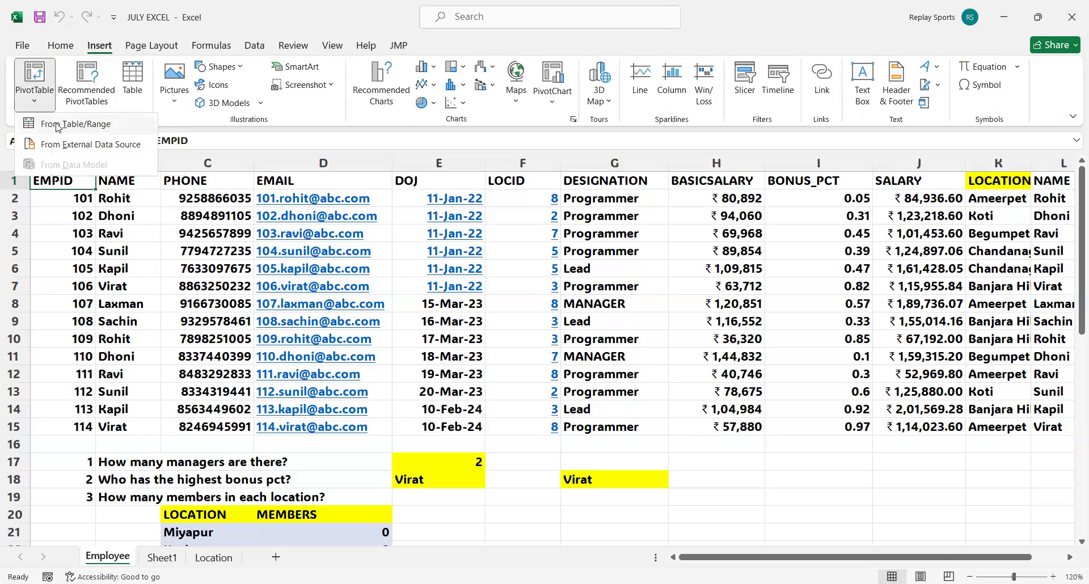
pyautogui.click(57, 127)
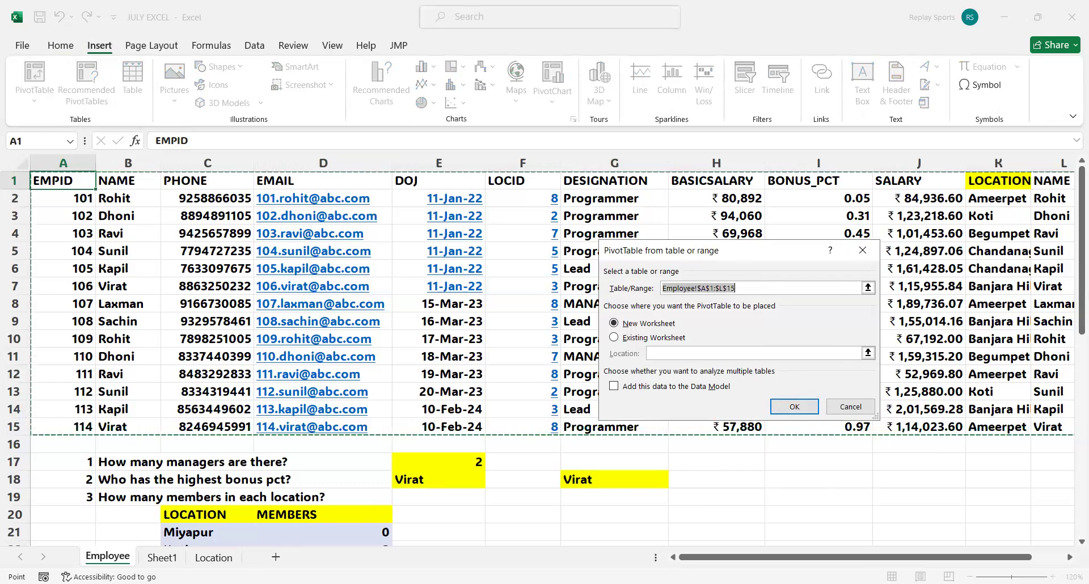
pyautogui.click(695, 289)
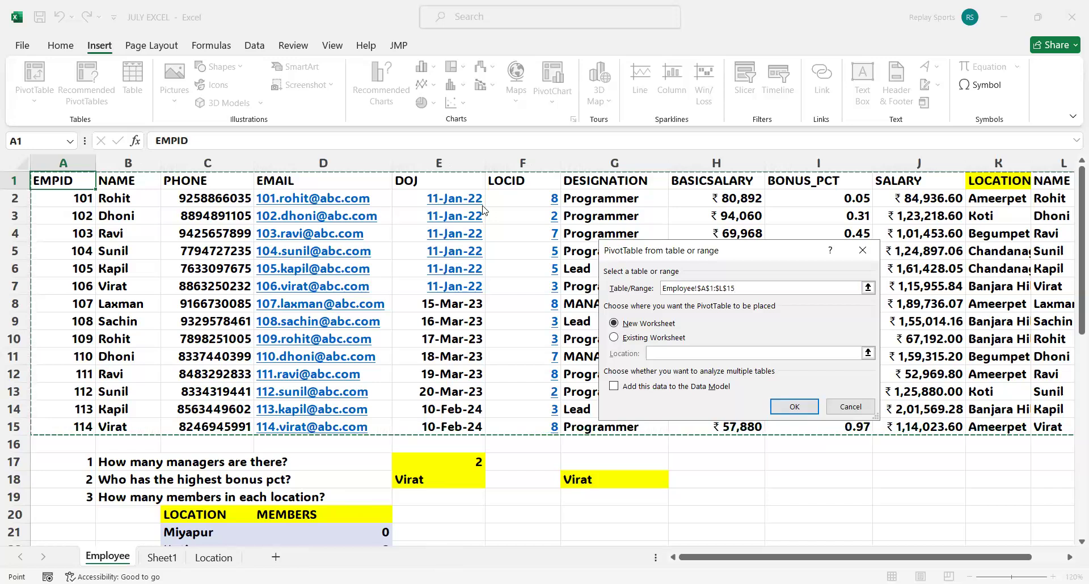
pyautogui.moveTo(874, 561); pyautogui.dragTo(954, 561)
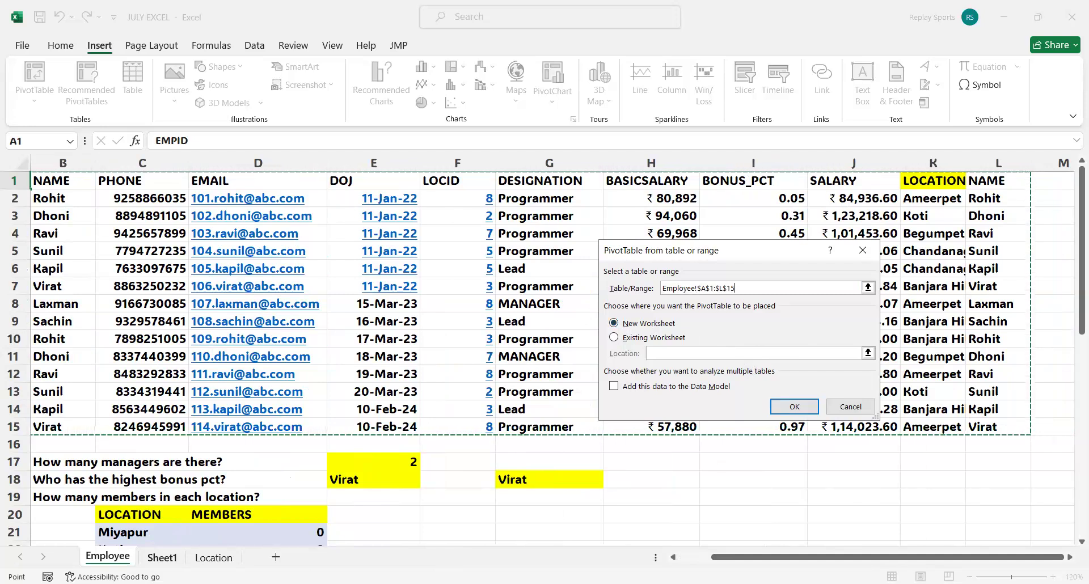
# Place the PivotTable on the existing worksheet at Sheet1!$B$2 and create it.
pyautogui.click(614, 338)
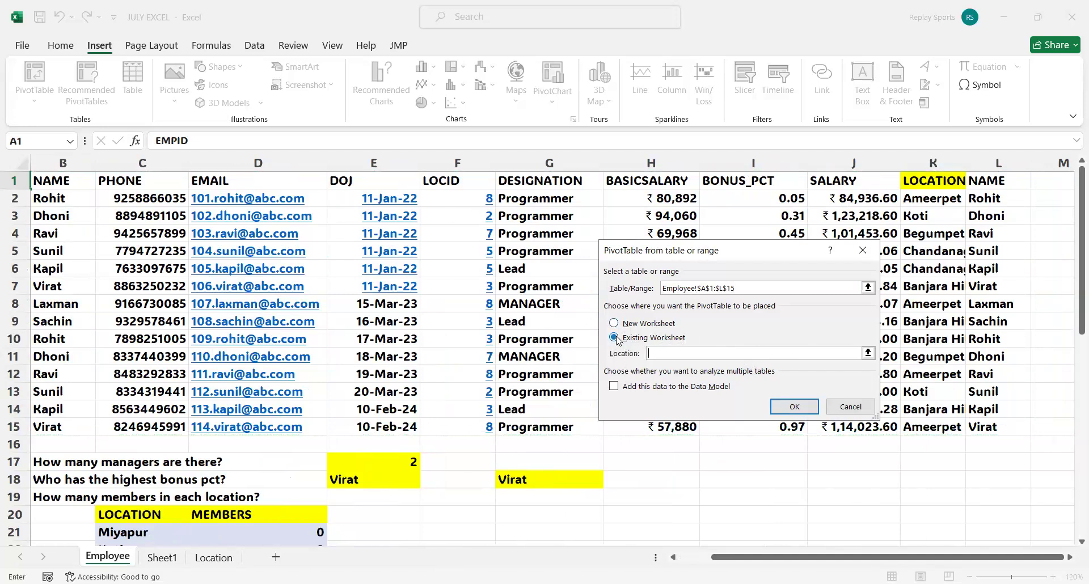
pyautogui.click(869, 353)
pyautogui.click(162, 558)
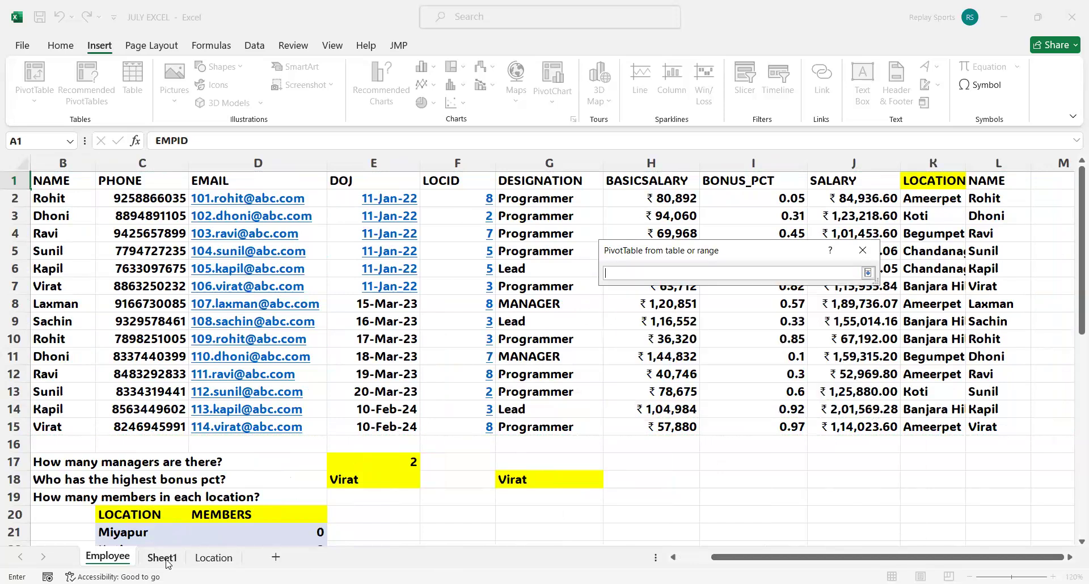
pyautogui.click(102, 191)
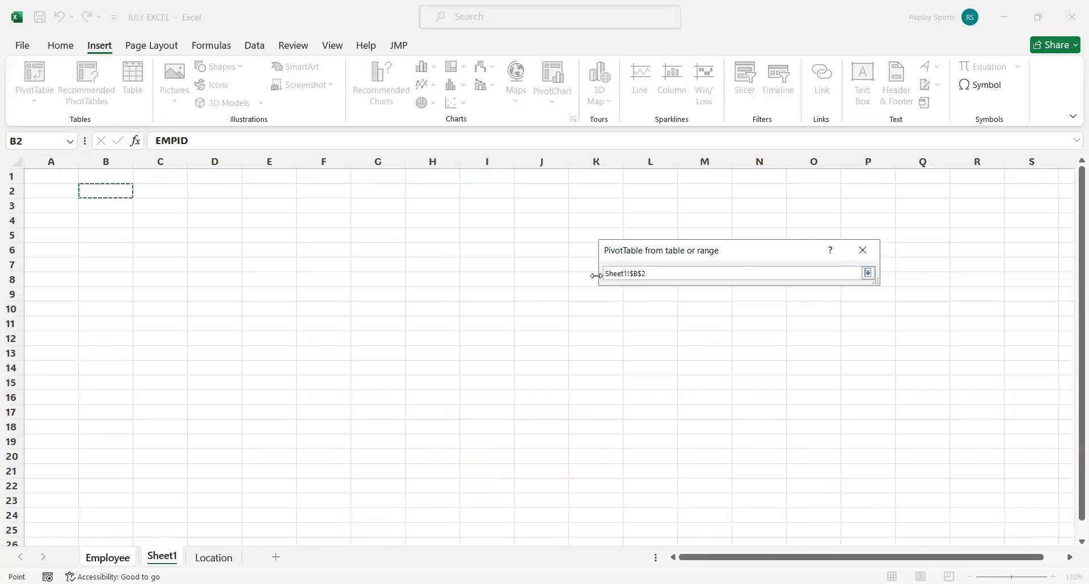
pyautogui.click(869, 273)
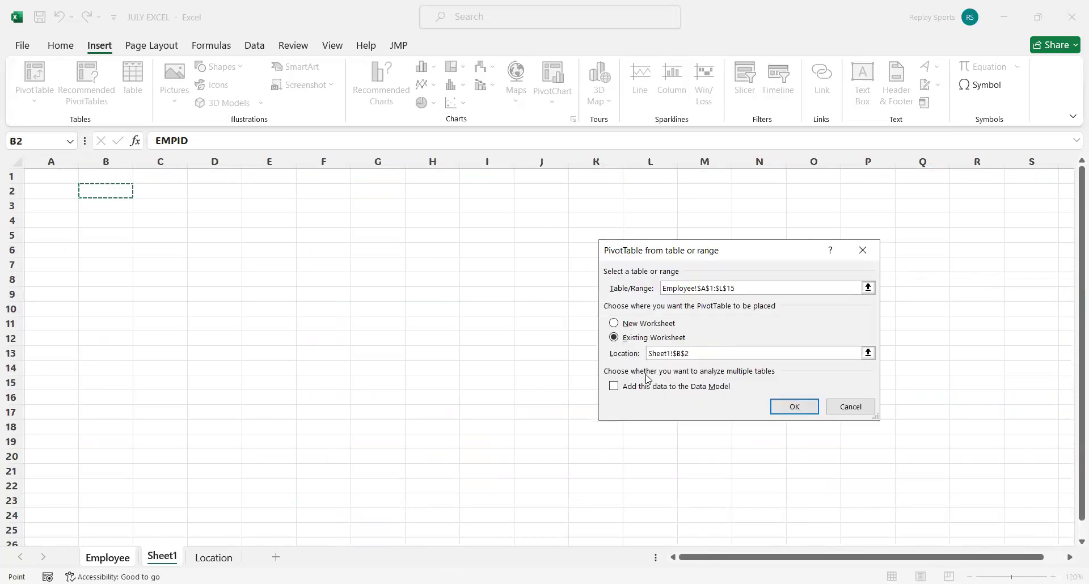
pyautogui.click(794, 407)
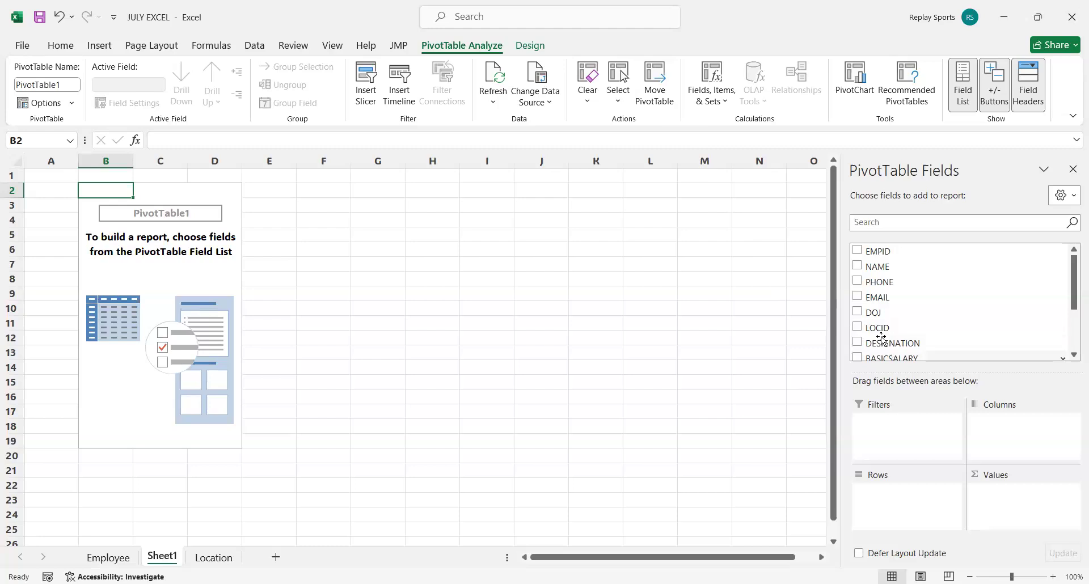
# Add the LOCID field to the PivotTable as a report filter.
pyautogui.moveTo(877, 328); pyautogui.dragTo(896, 431)
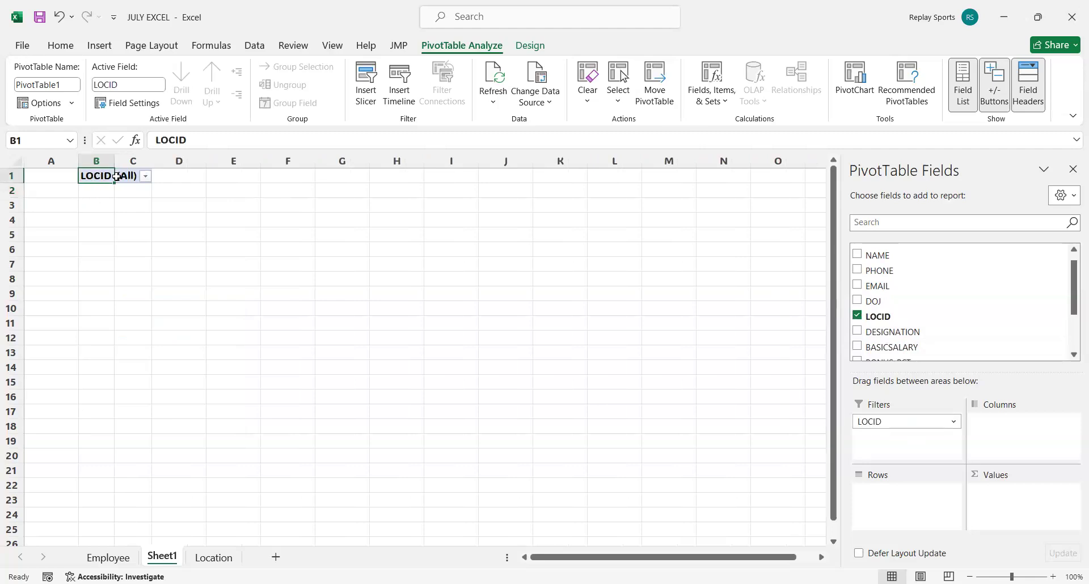
# Try single and multiple item selection in the LOCID filter, and apply it with (All) selected.
pyautogui.click(147, 177)
pyautogui.click(21, 225)
pyautogui.click(22, 249)
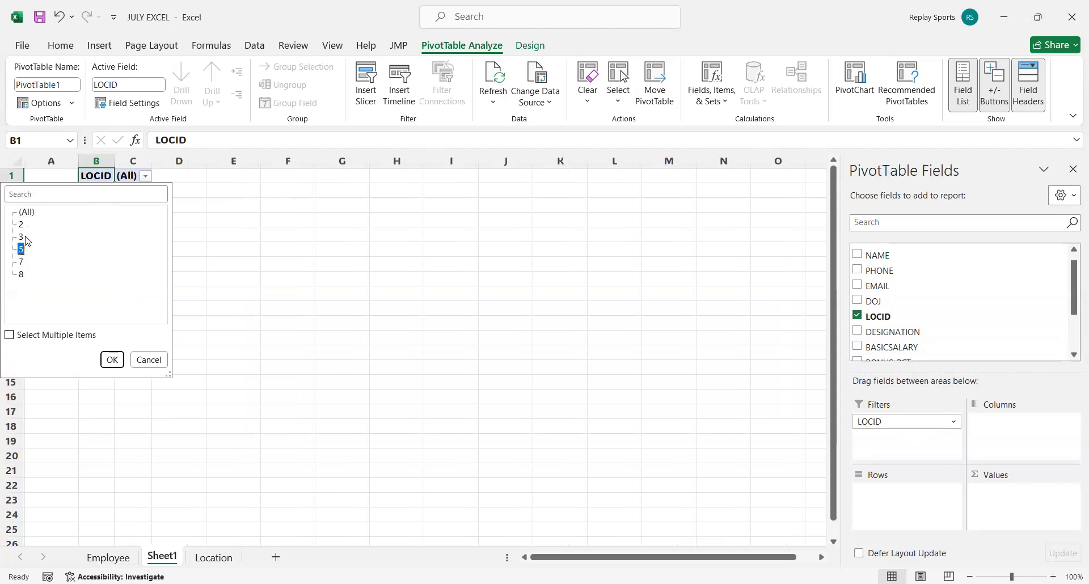
pyautogui.click(9, 337)
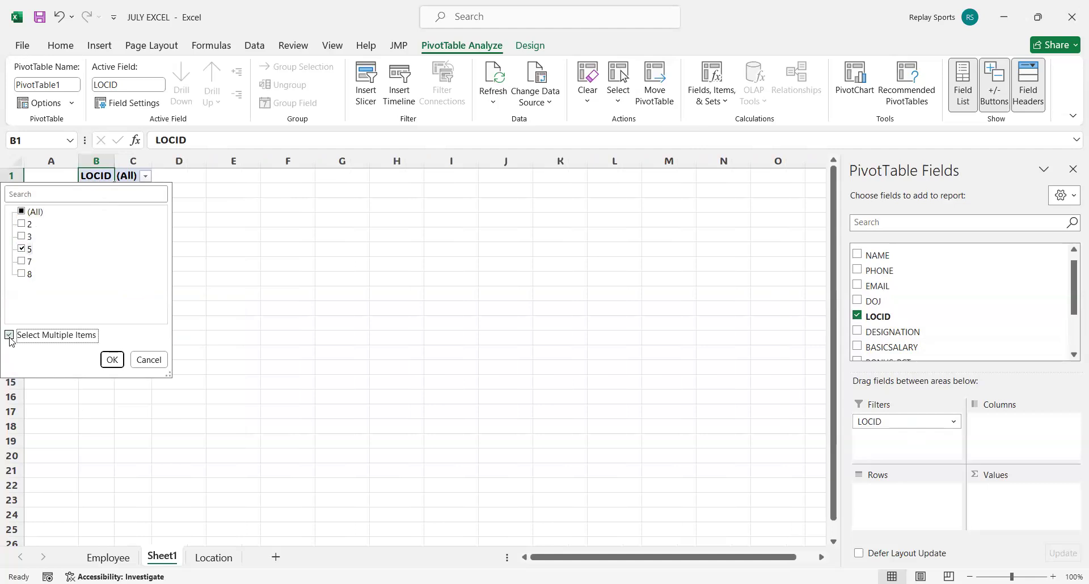
pyautogui.click(25, 224)
pyautogui.click(23, 237)
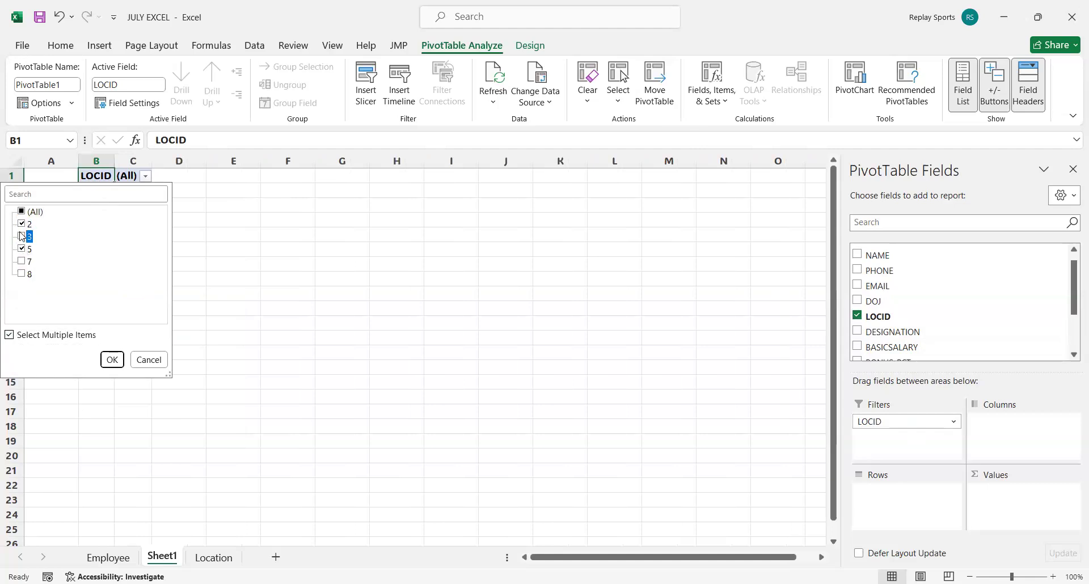
pyautogui.click(10, 335)
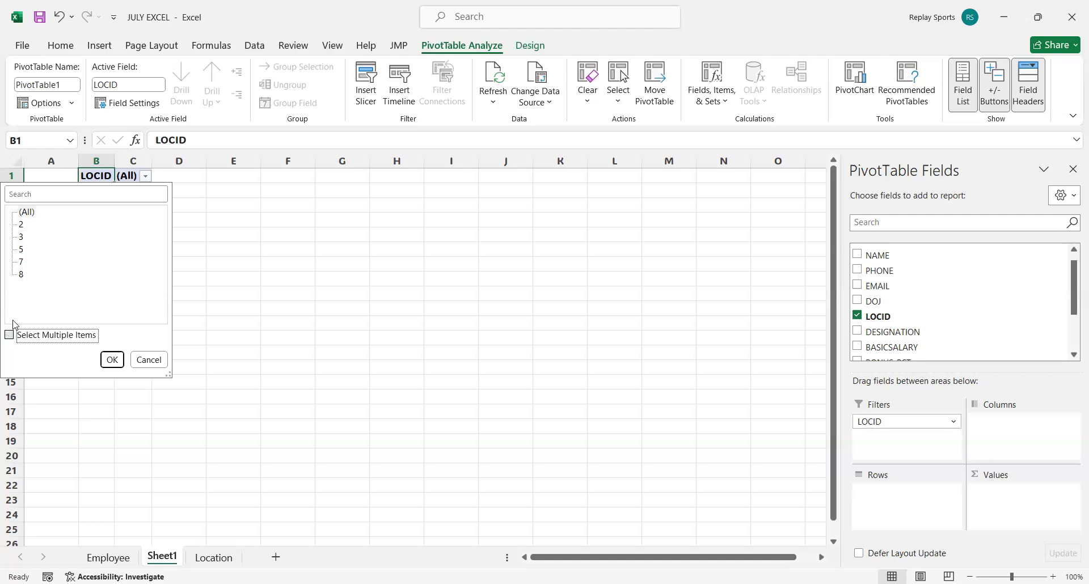
pyautogui.click(27, 212)
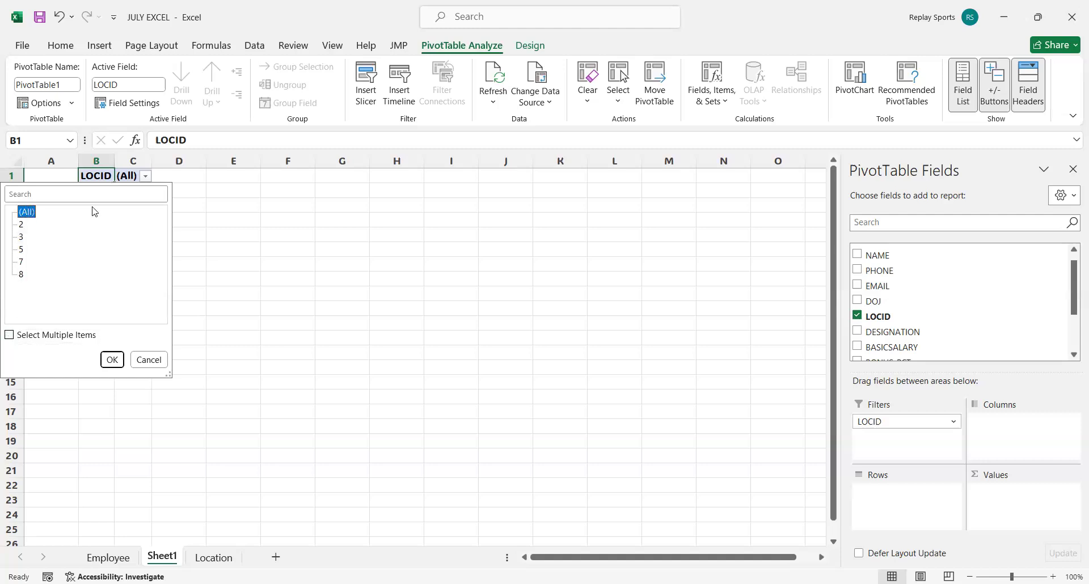
pyautogui.click(113, 361)
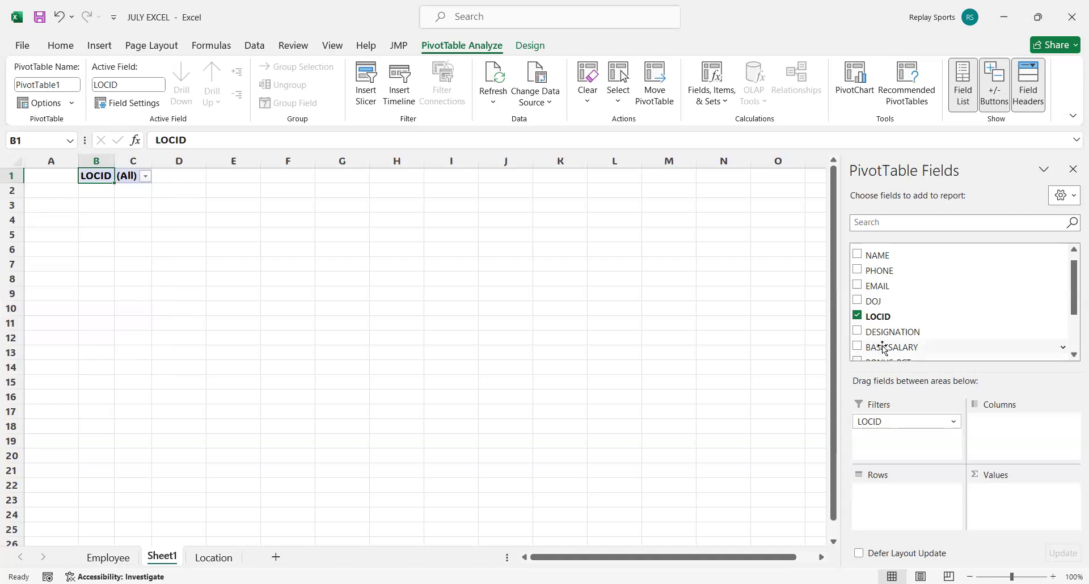
# Add the BASICSALARY field to the PivotTable as a summed value.
pyautogui.moveTo(883, 348); pyautogui.dragTo(1002, 503)
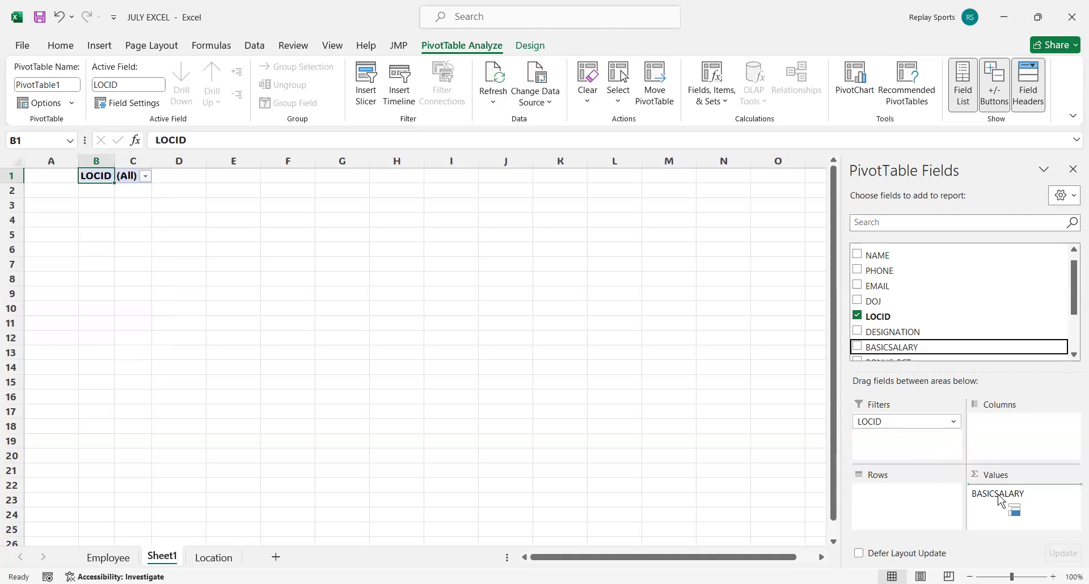
pyautogui.moveTo(1002, 502); pyautogui.dragTo(1000, 498)
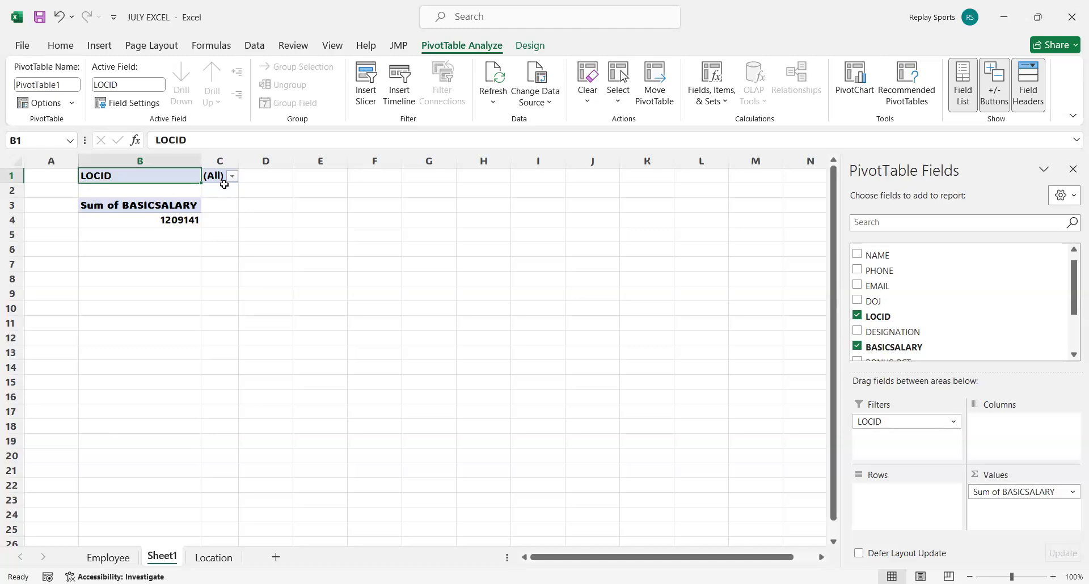
# Filter the PivotTable to LOCID 2 and select the basic salary sum.
pyautogui.click(89, 224)
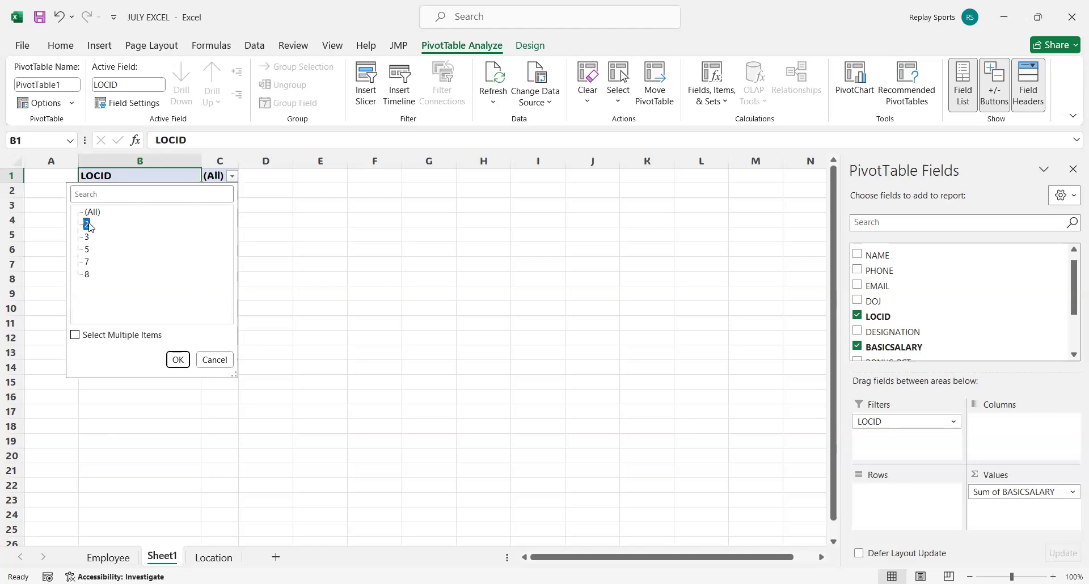
pyautogui.click(173, 361)
pyautogui.click(176, 219)
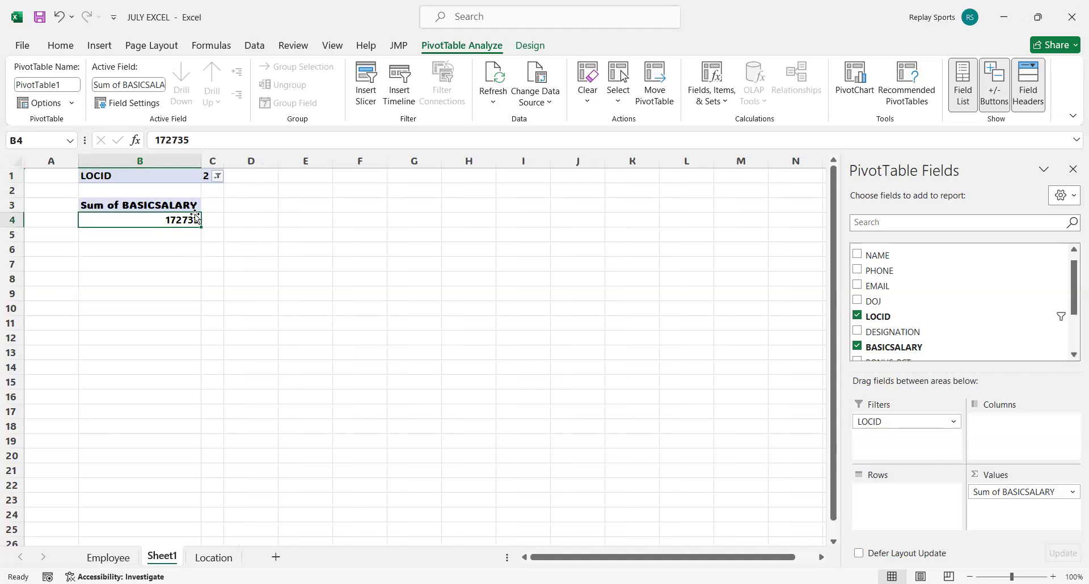
# Set the PivotTable's report filter to LOCID 8.
pyautogui.click(218, 175)
pyautogui.click(73, 275)
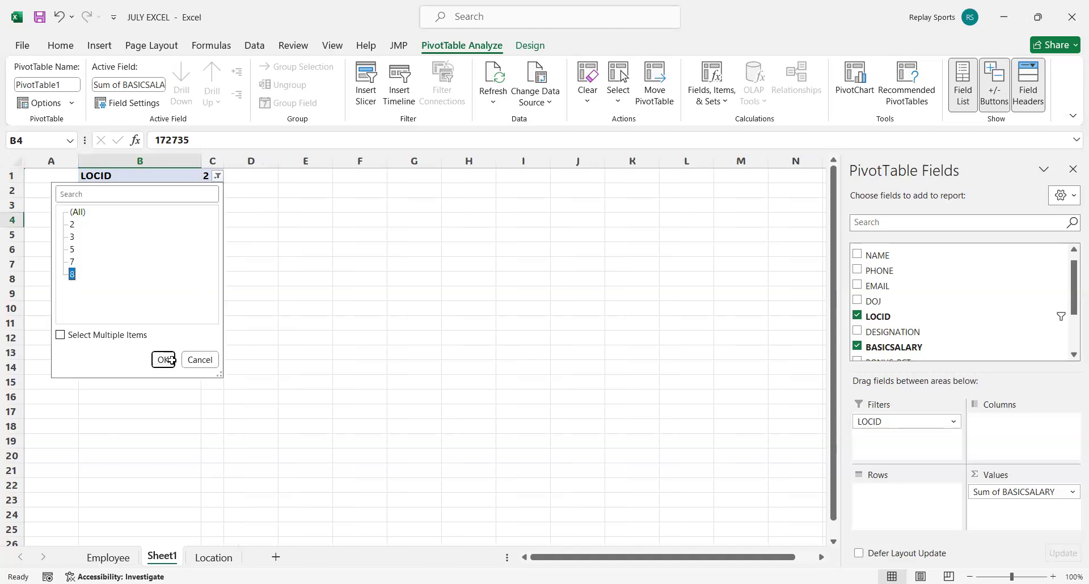
pyautogui.click(164, 360)
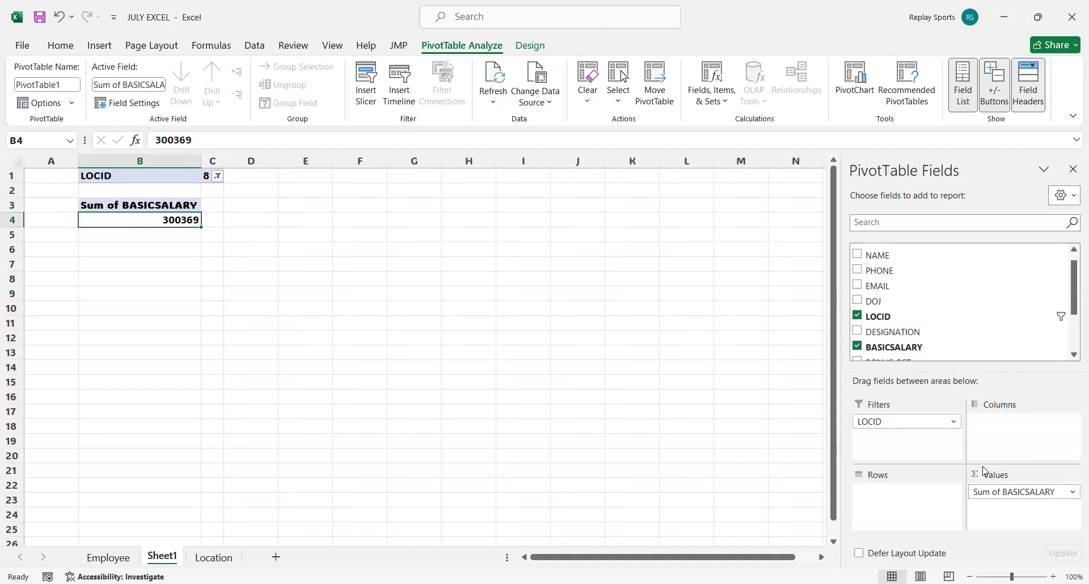
# Go through the summary functions offered for the BASICSALARY value field, from Count and Average to StdDev, Var and Varp.
pyautogui.click(1073, 493)
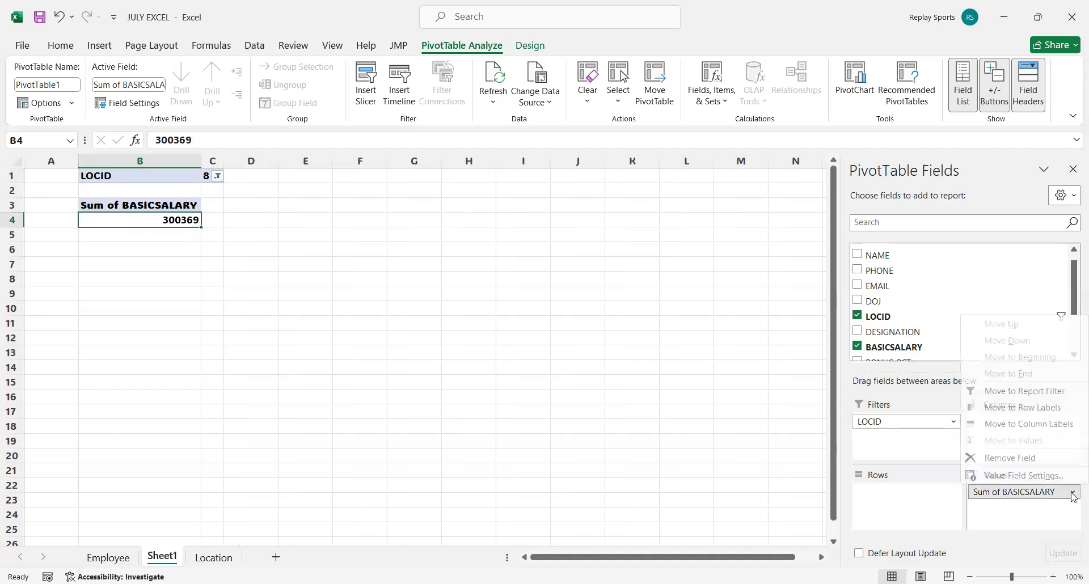
pyautogui.click(1009, 481)
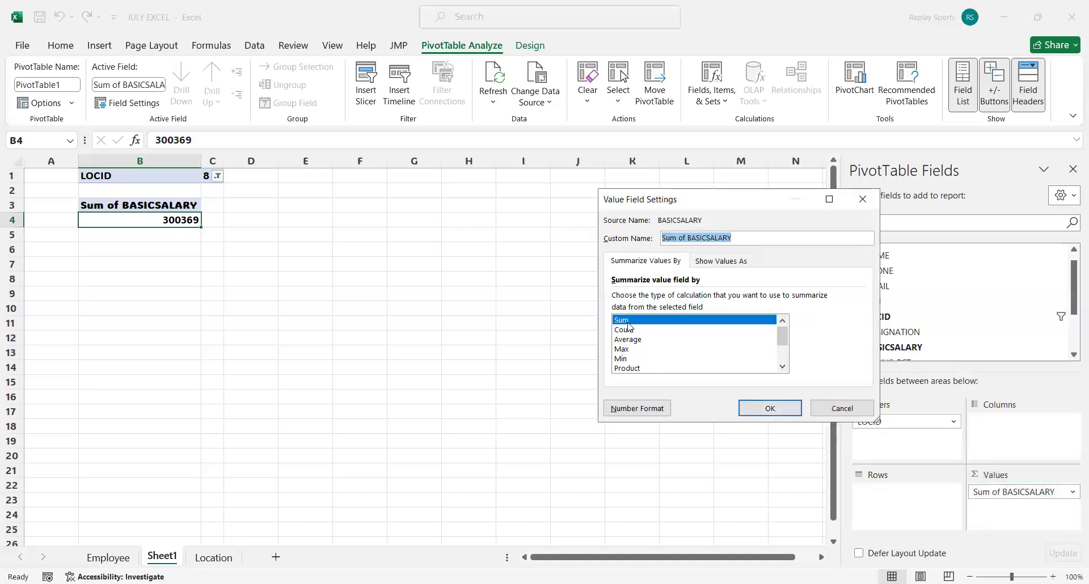
pyautogui.click(633, 331)
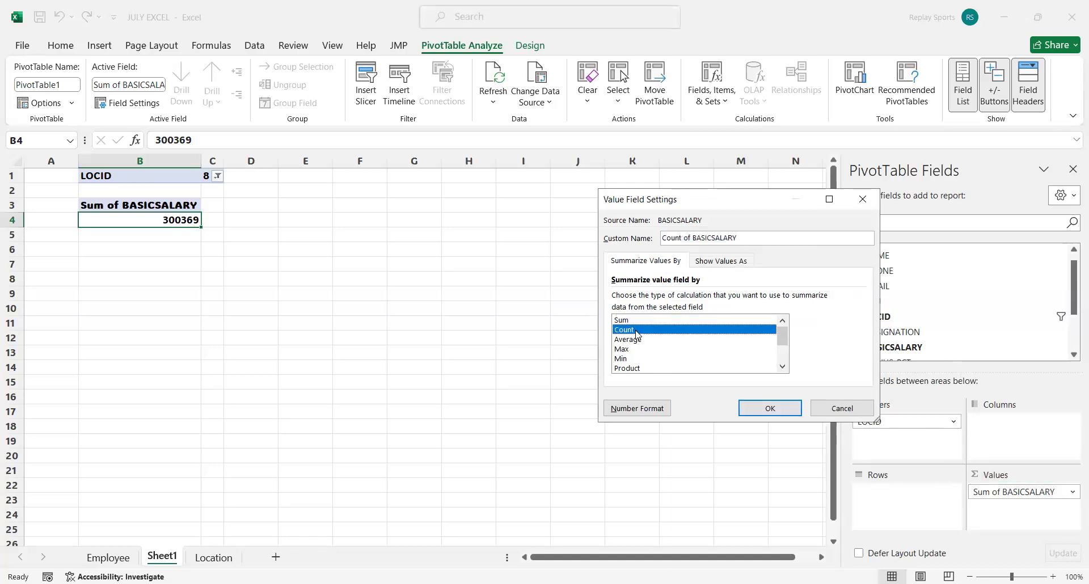
pyautogui.click(631, 339)
pyautogui.click(627, 358)
pyautogui.click(632, 369)
pyautogui.scroll(-2, 653, 365)
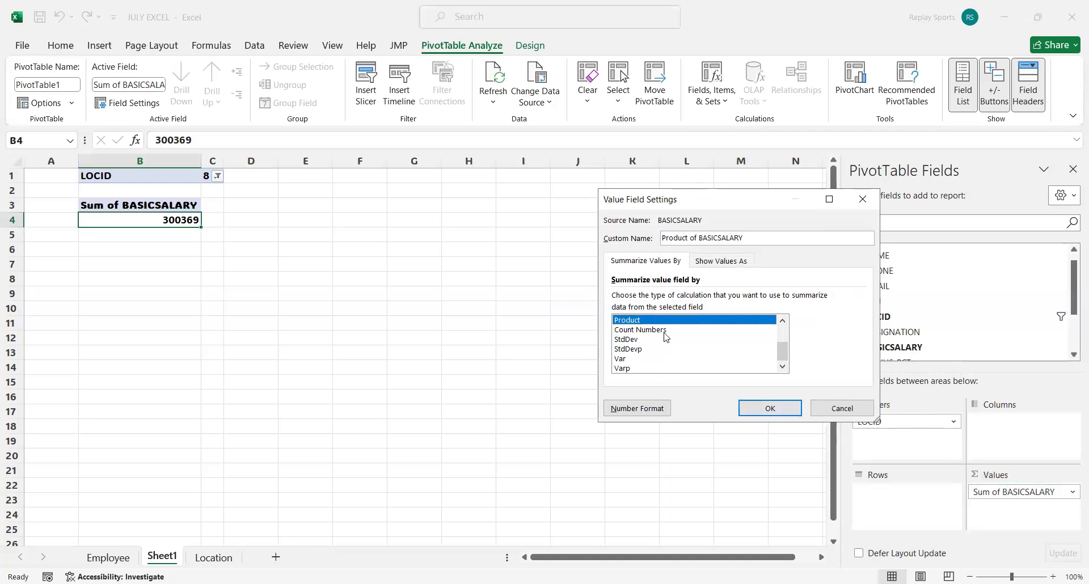
pyautogui.click(665, 331)
pyautogui.click(652, 340)
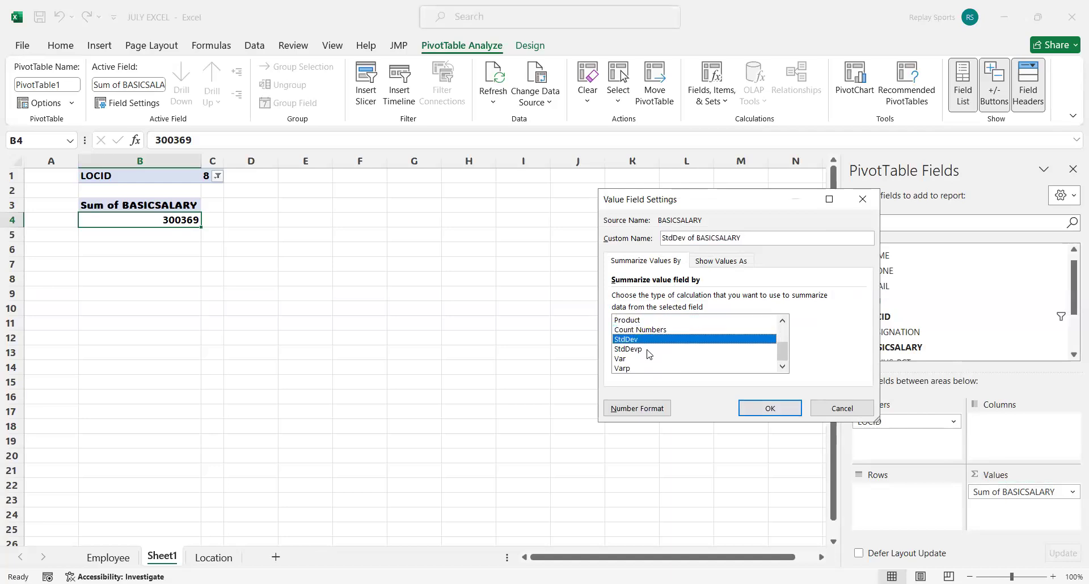
pyautogui.click(647, 360)
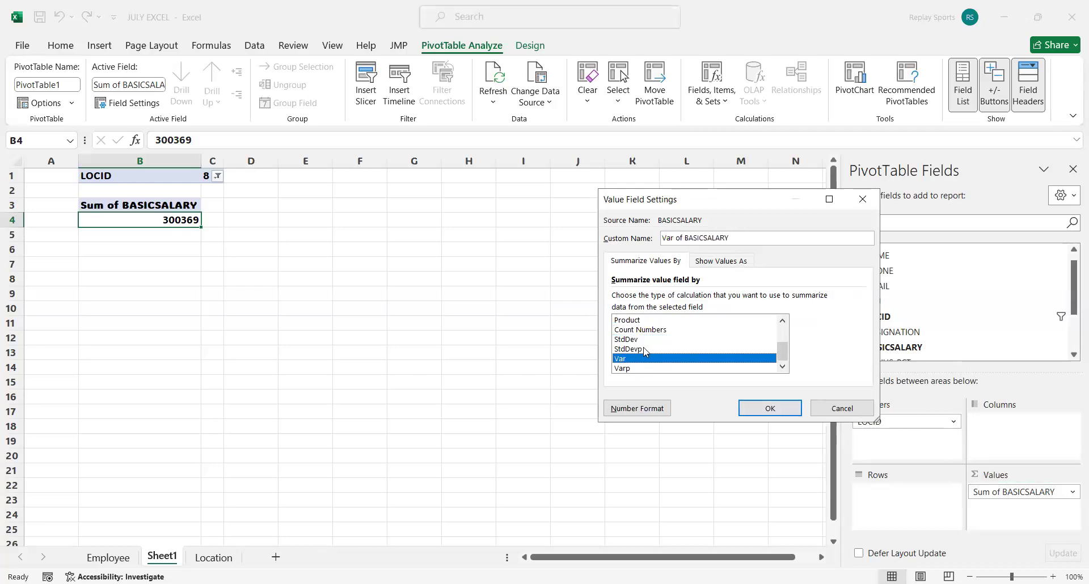
pyautogui.click(645, 350)
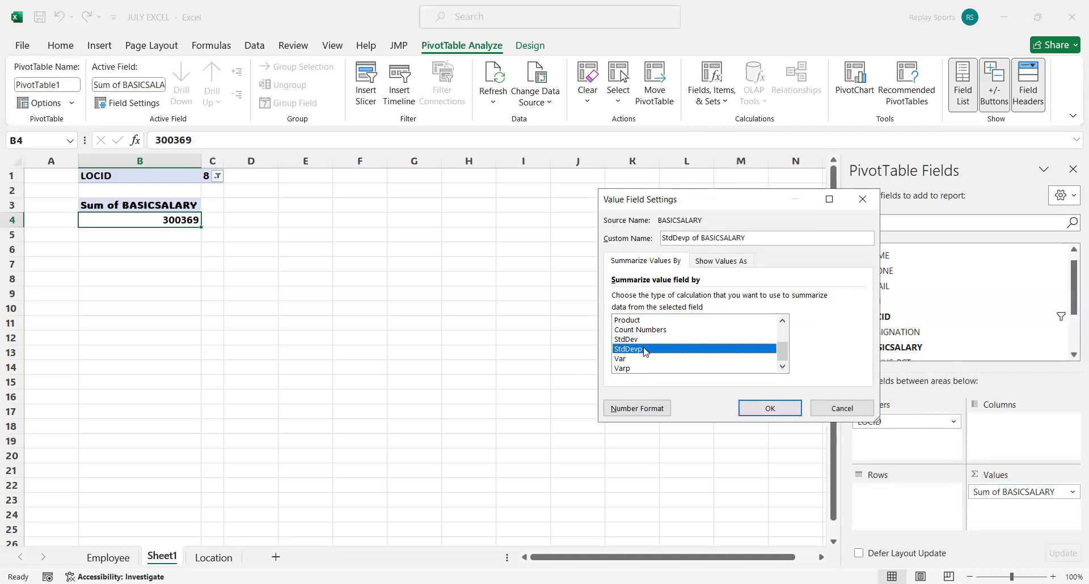
pyautogui.click(630, 368)
# Summarize the BASICSALARY value field by Count and apply the setting.
pyautogui.scroll(2, 630, 370)
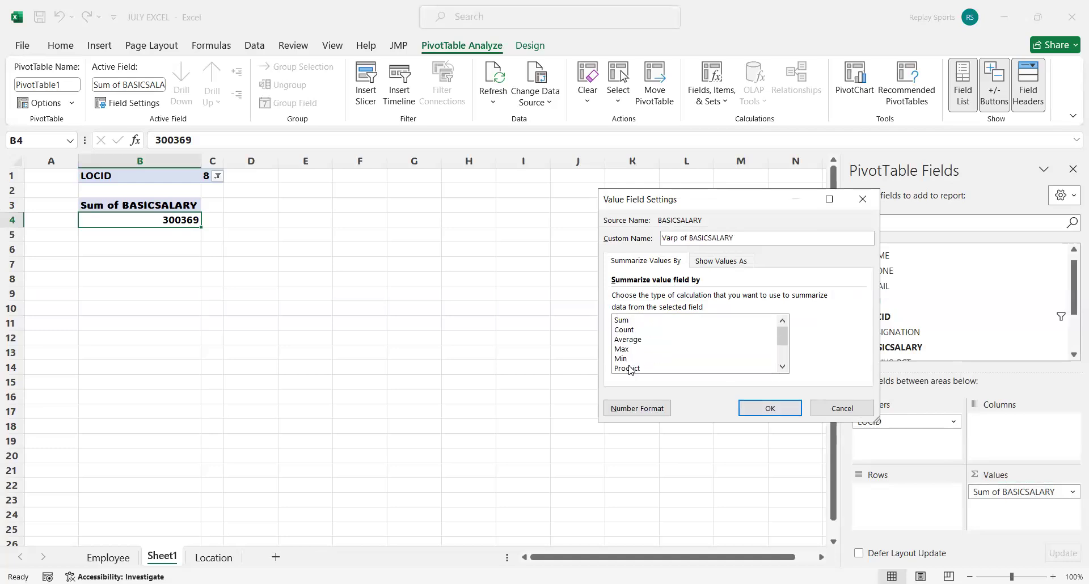
pyautogui.click(636, 330)
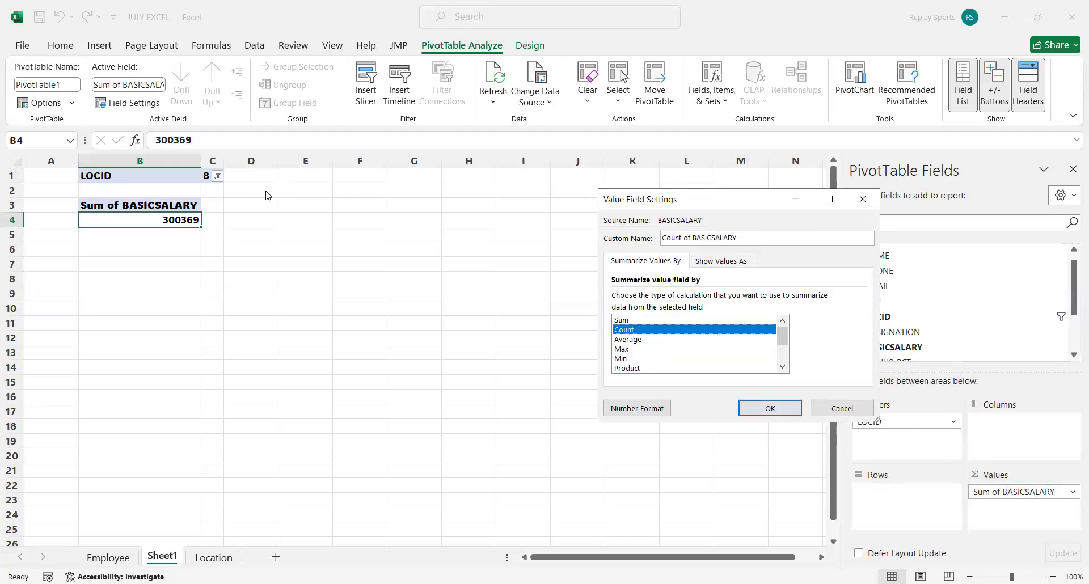
pyautogui.click(780, 408)
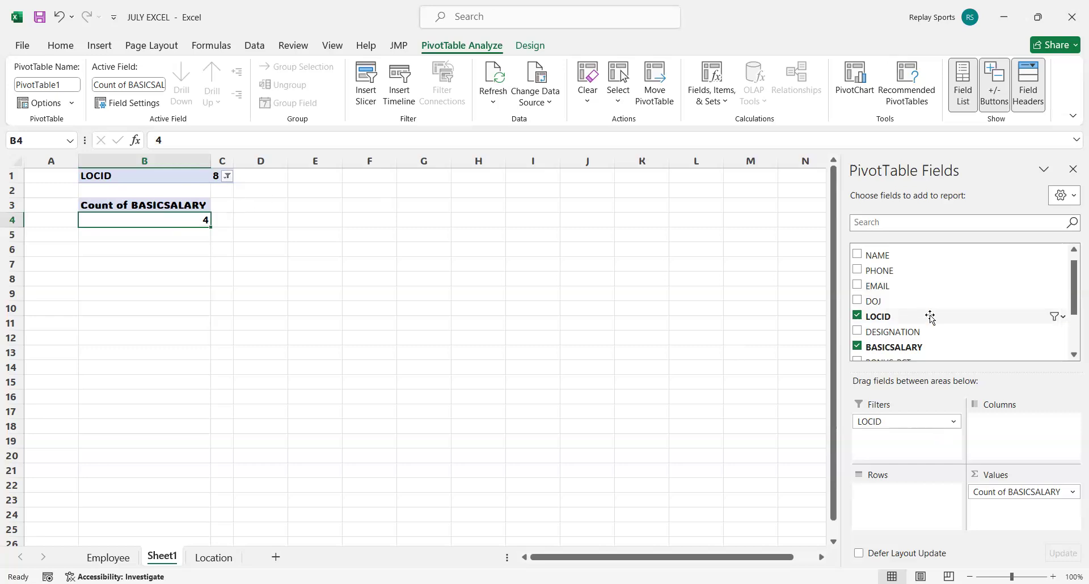
# Add DESIGNATION as a second report filter, set it to MANAGER, and select the resulting basic salary count.
pyautogui.scroll(-2, 931, 318)
pyautogui.moveTo(897, 301); pyautogui.dragTo(910, 436)
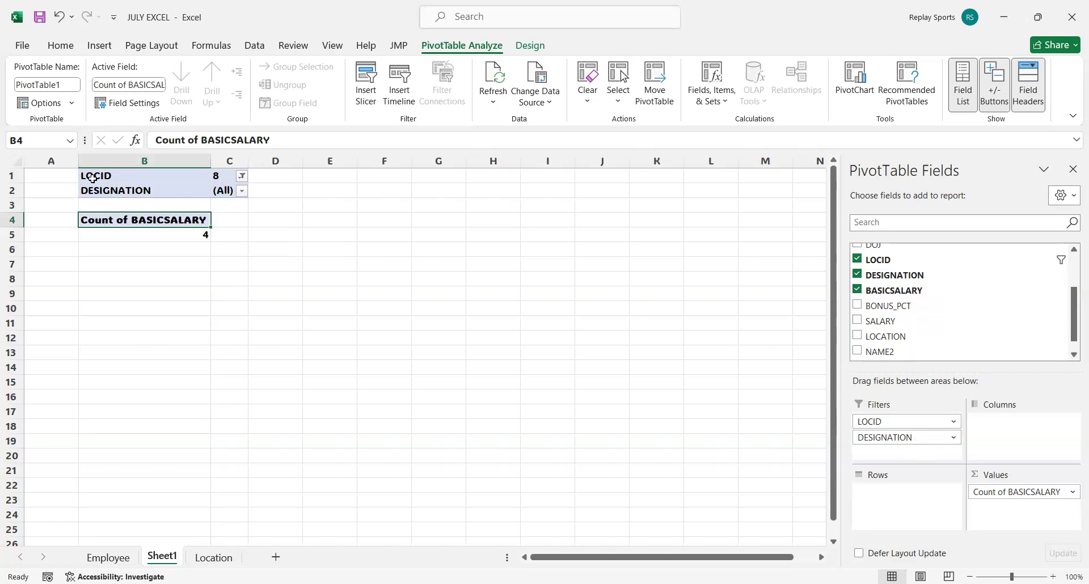
pyautogui.click(238, 192)
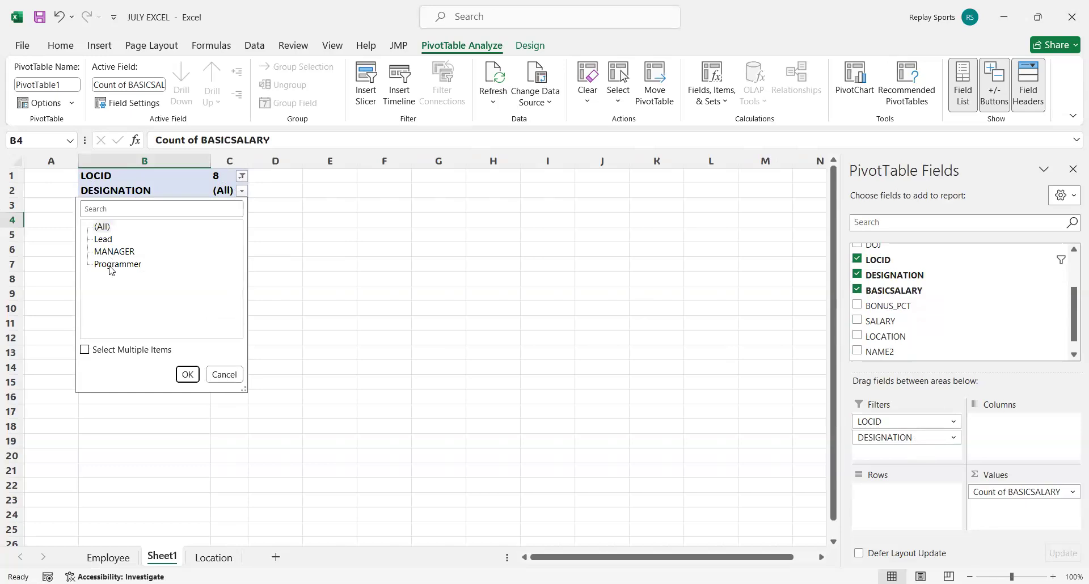
pyautogui.click(115, 252)
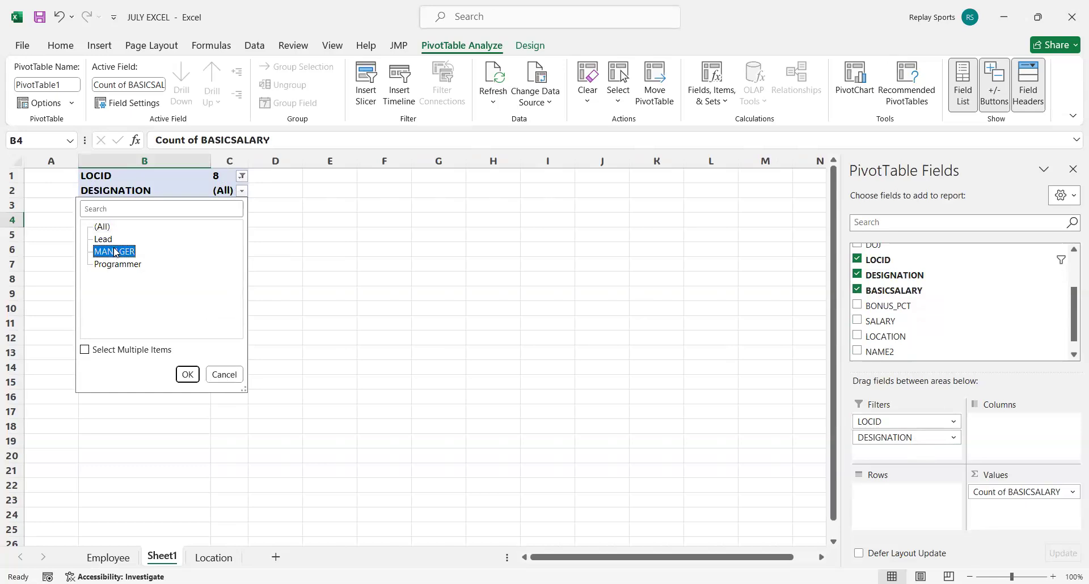
pyautogui.click(182, 373)
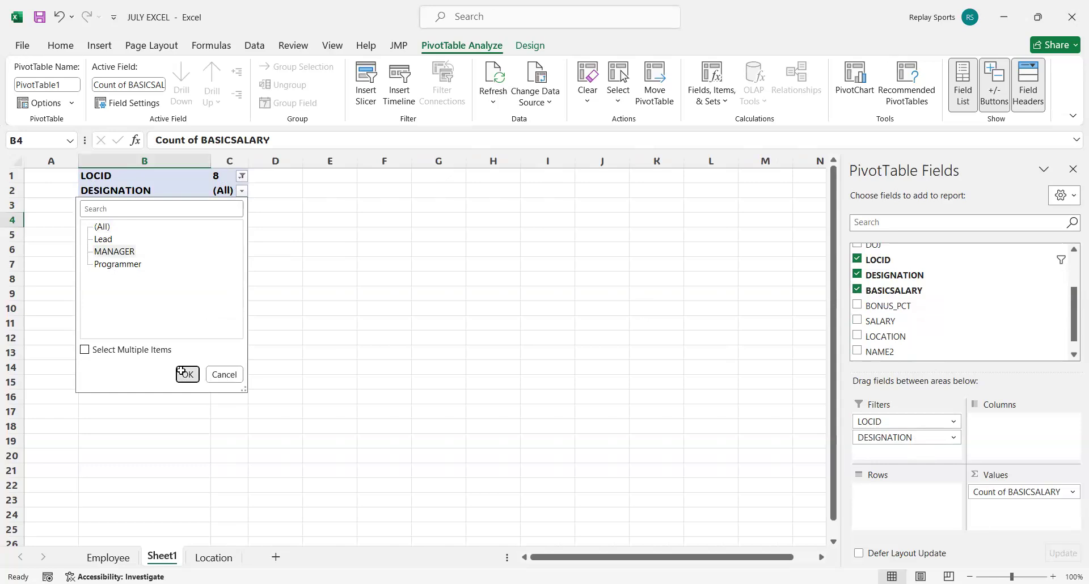
pyautogui.click(194, 235)
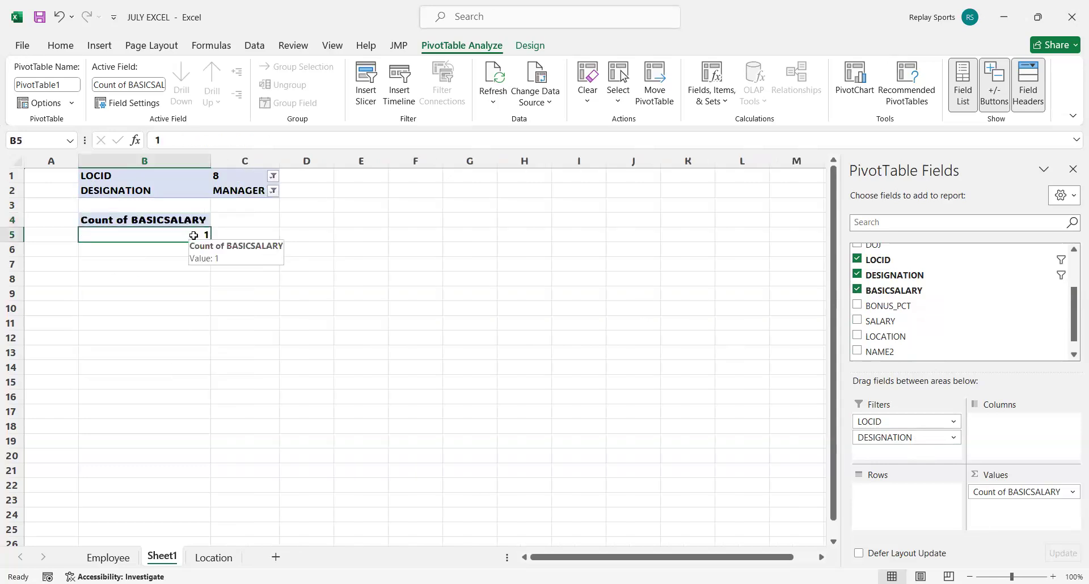
# Set the PivotTable's DESIGNATION filter to Lead.
pyautogui.click(273, 191)
pyautogui.click(135, 239)
pyautogui.click(218, 373)
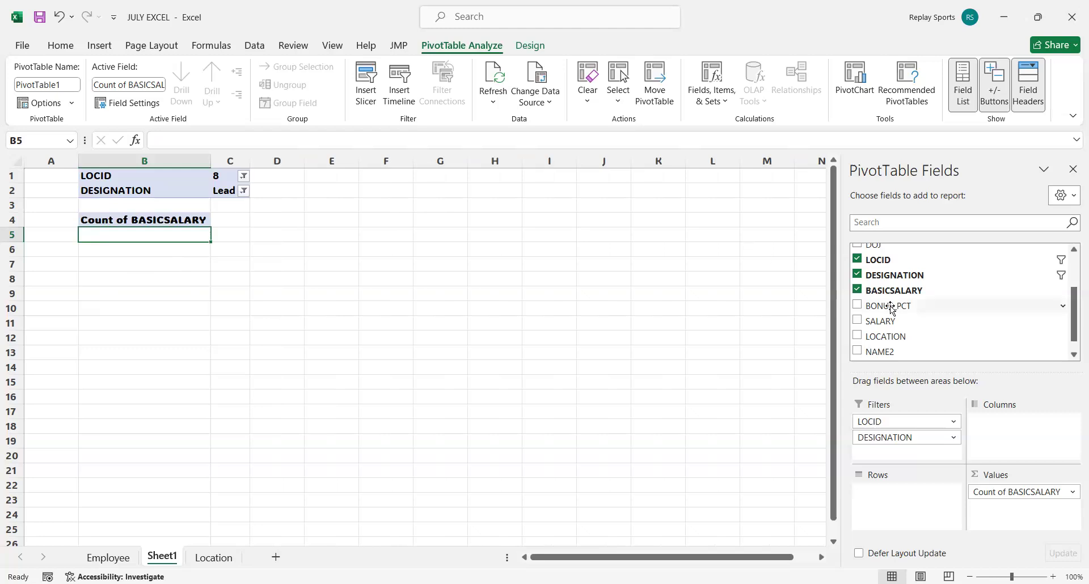
# Add the NAME field to the PivotTable as row labels.
pyautogui.scroll(-1, 941, 330)
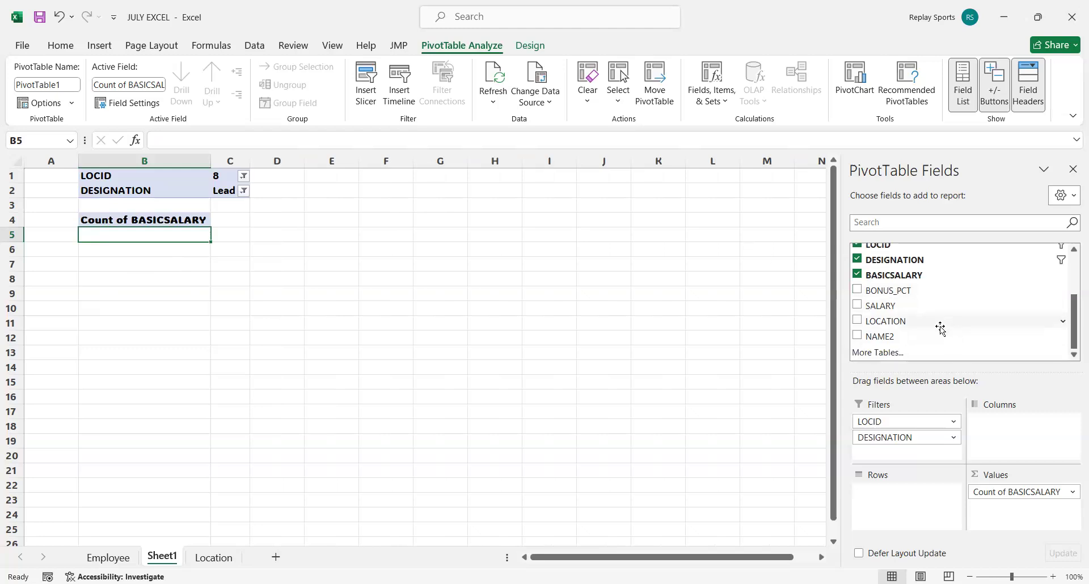
pyautogui.scroll(2, 939, 326)
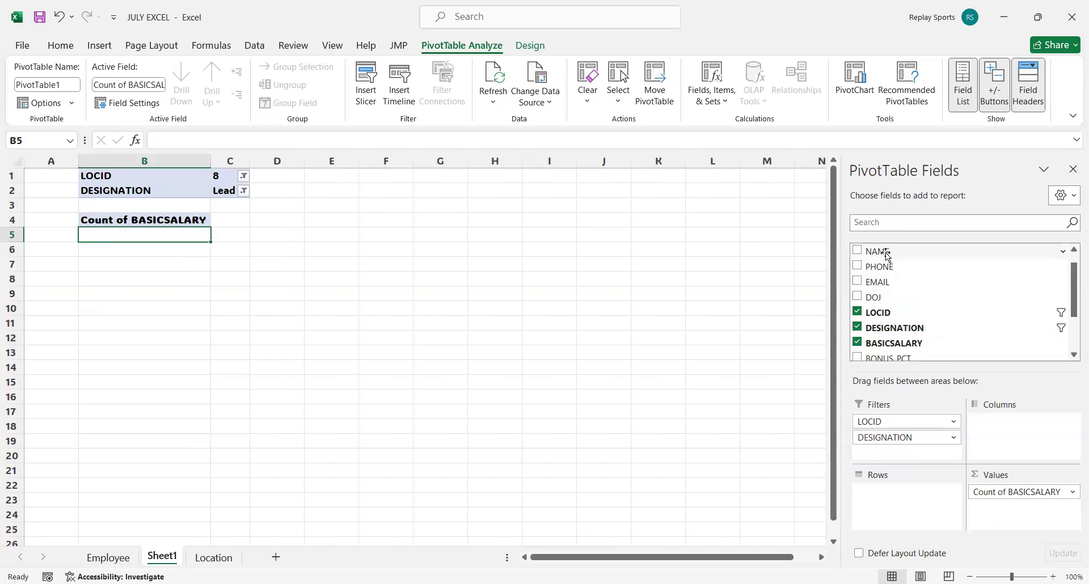
pyautogui.moveTo(886, 252); pyautogui.dragTo(1037, 447)
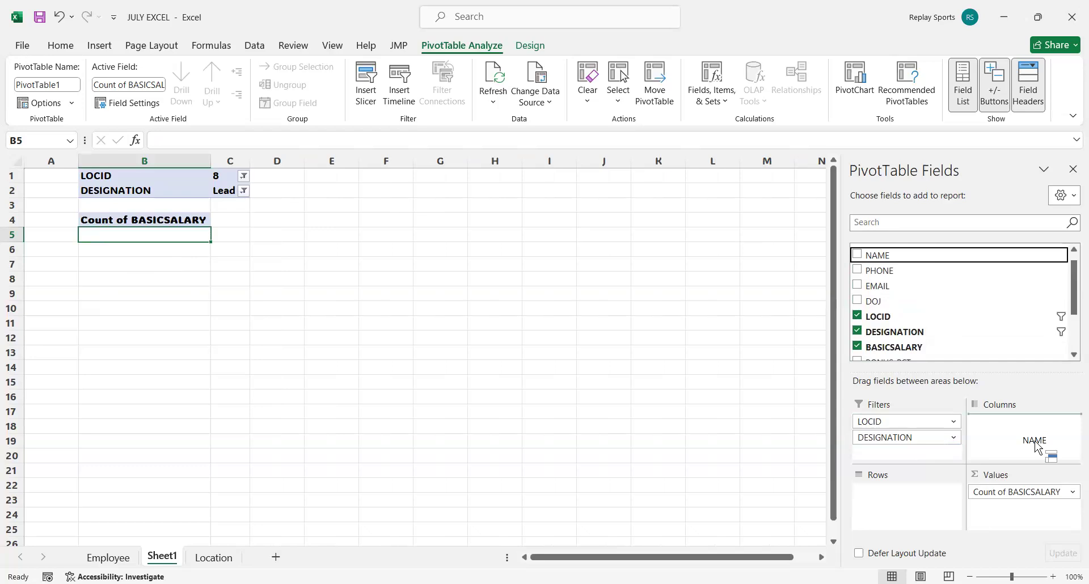
pyautogui.moveTo(1038, 447); pyautogui.dragTo(928, 505)
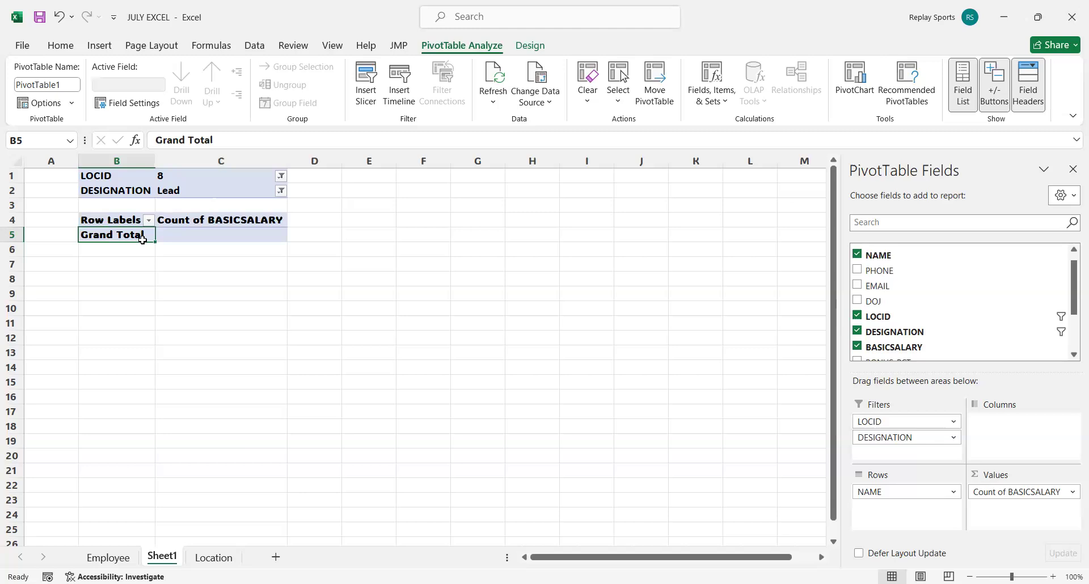
# Set the DESIGNATION filter to Programmer and select the first employee's basic salary count.
pyautogui.click(278, 192)
pyautogui.click(152, 264)
pyautogui.click(227, 375)
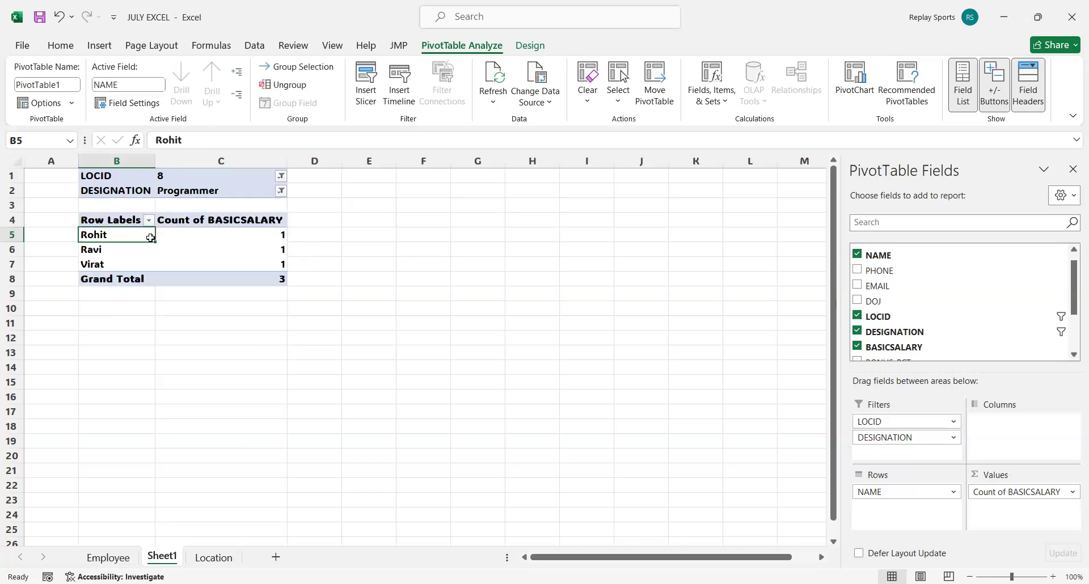
pyautogui.click(246, 232)
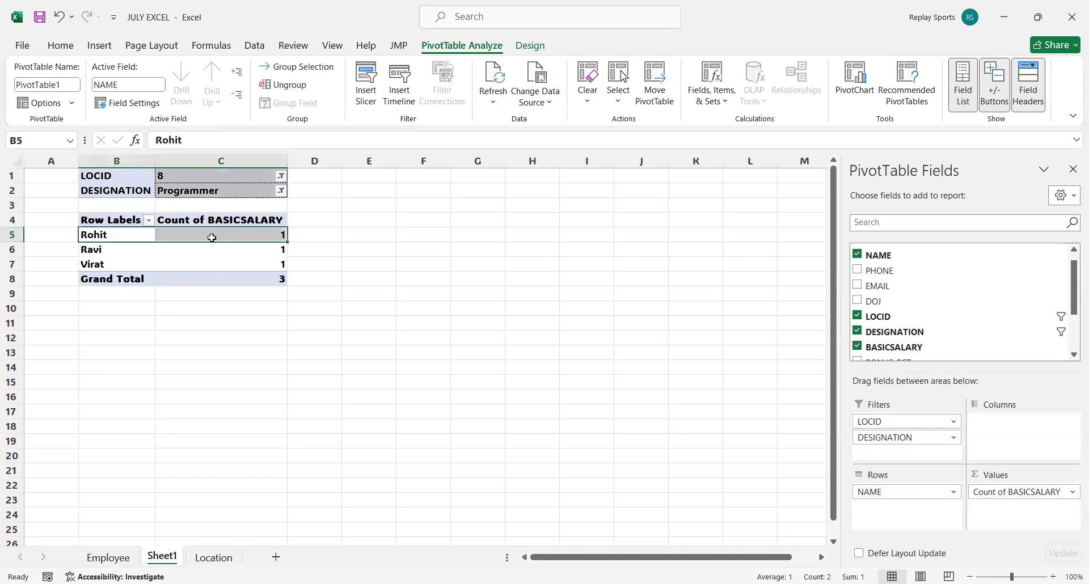
pyautogui.moveTo(217, 235)
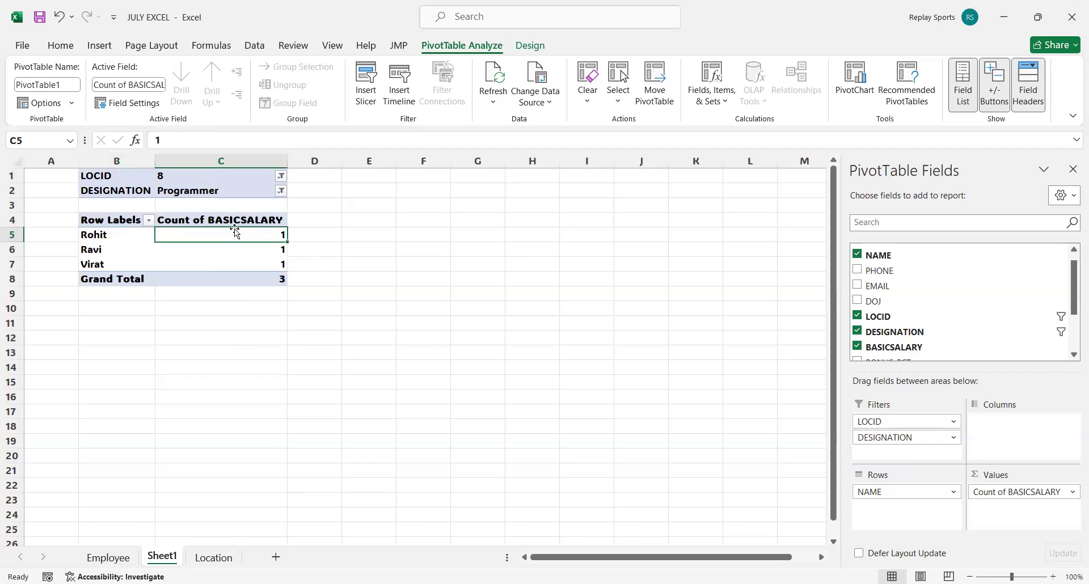
pyautogui.moveTo(113, 263)
# Summarize the BASICSALARY value field by Average.
pyautogui.click(1073, 492)
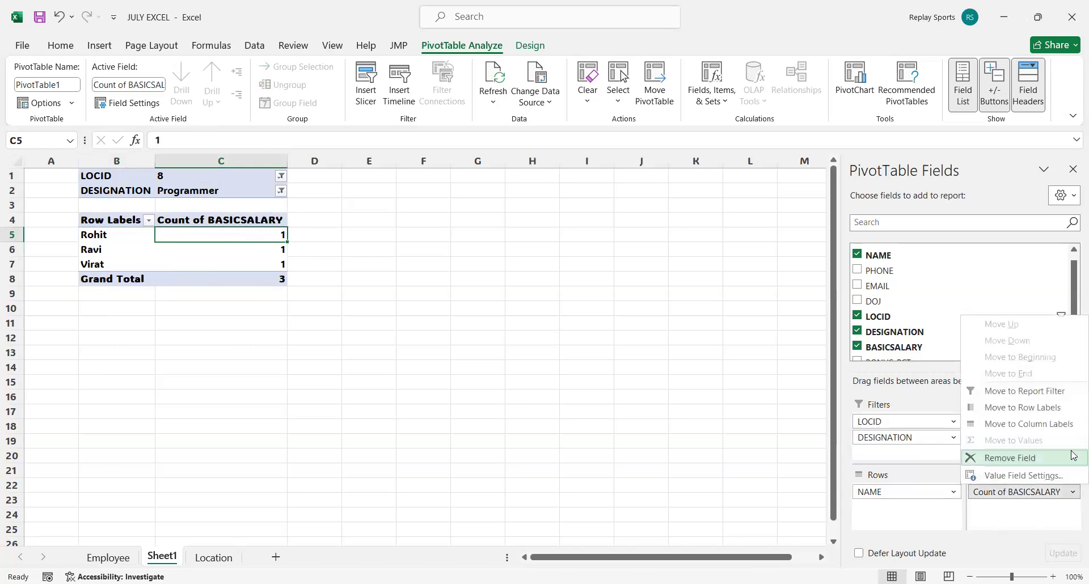
pyautogui.click(1028, 477)
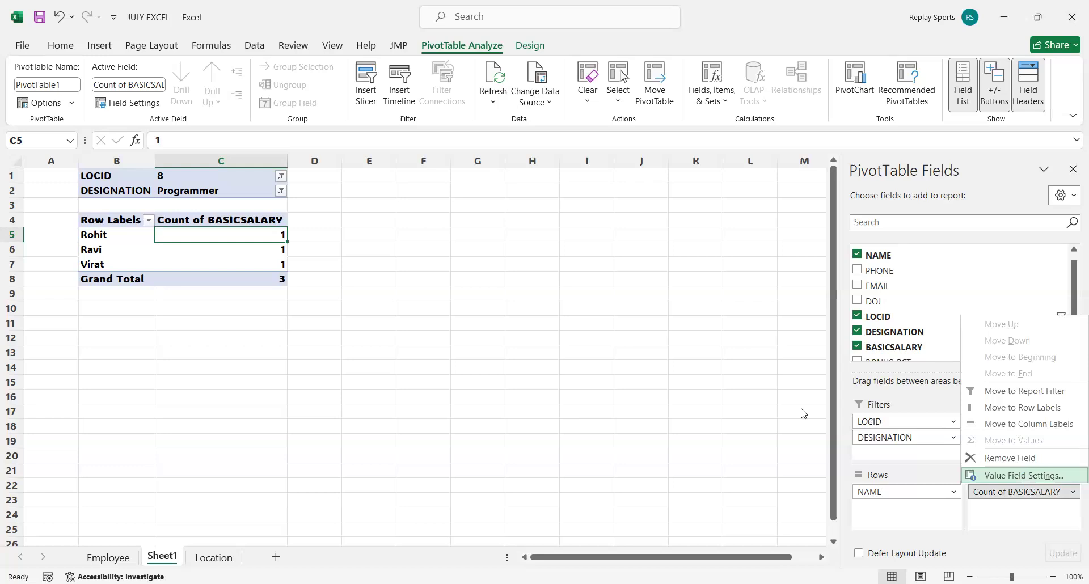
pyautogui.click(624, 340)
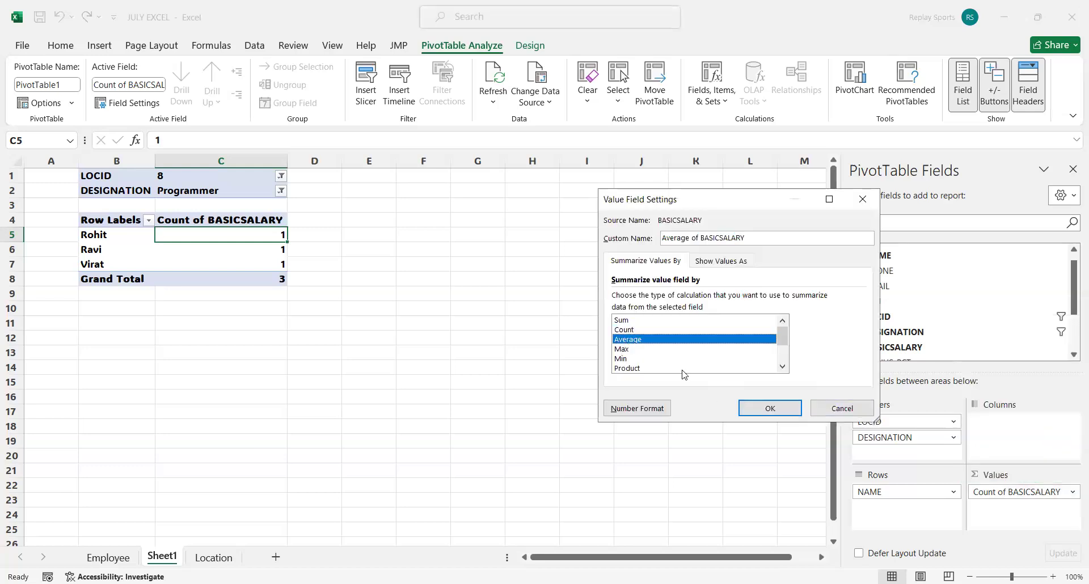
pyautogui.click(771, 408)
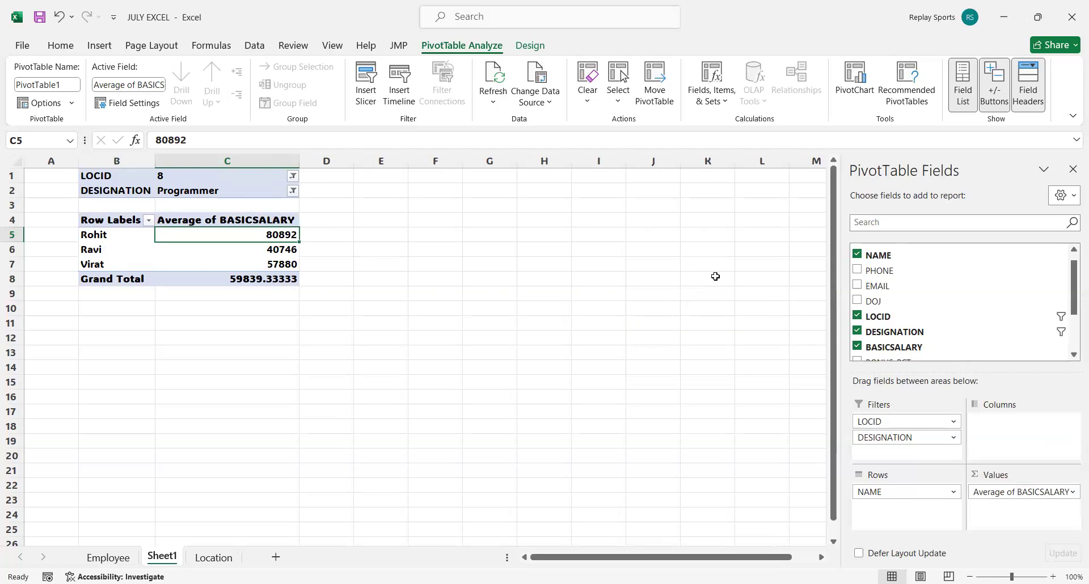
# Add BASICSALARY to the PivotTable values a second time and summarize that field by Count.
pyautogui.scroll(-1, 951, 325)
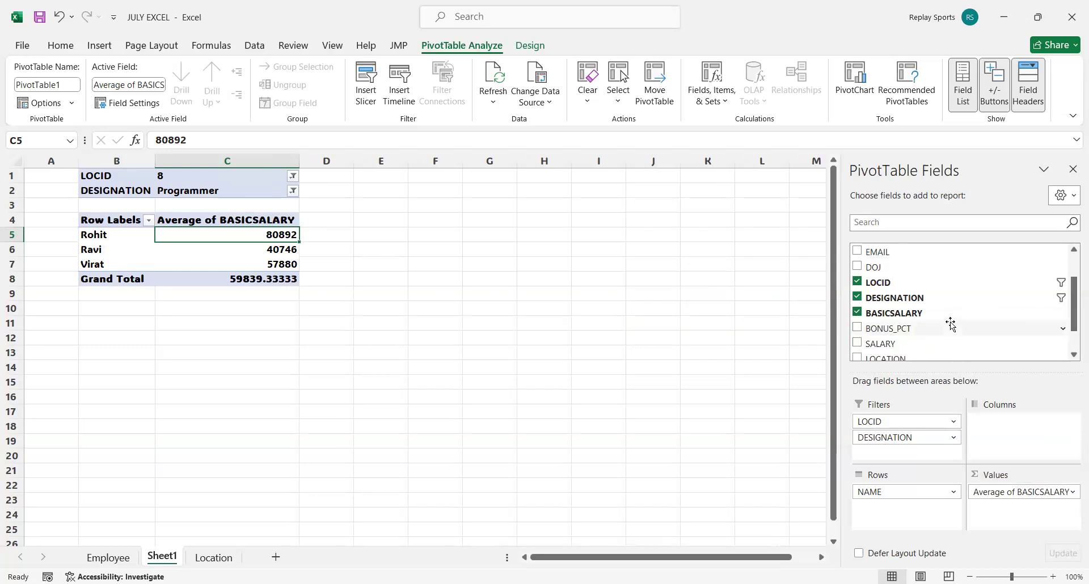
pyautogui.scroll(-1, 951, 324)
pyautogui.moveTo(912, 282); pyautogui.dragTo(1048, 515)
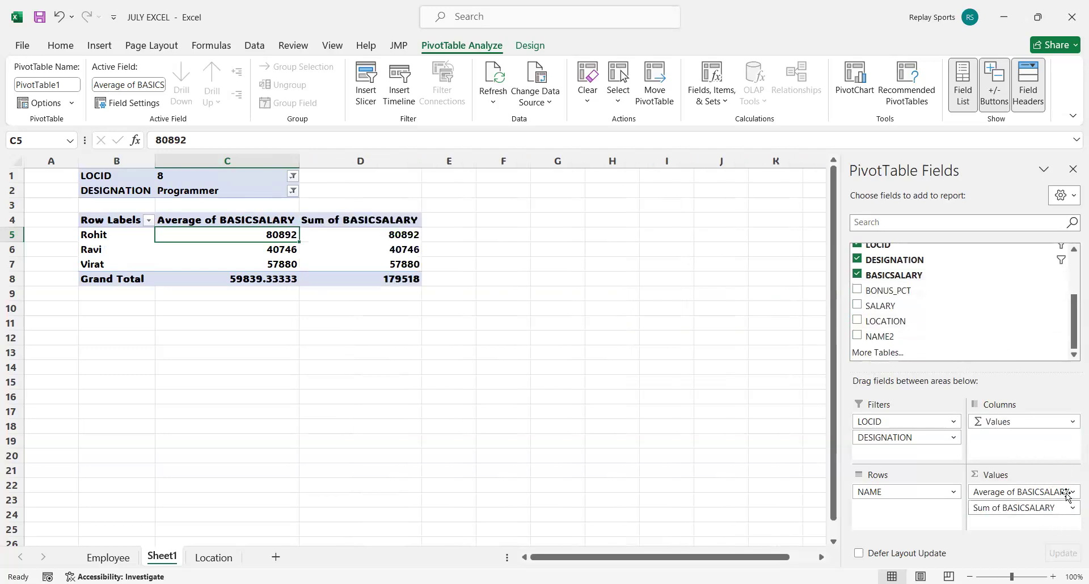
pyautogui.click(1073, 509)
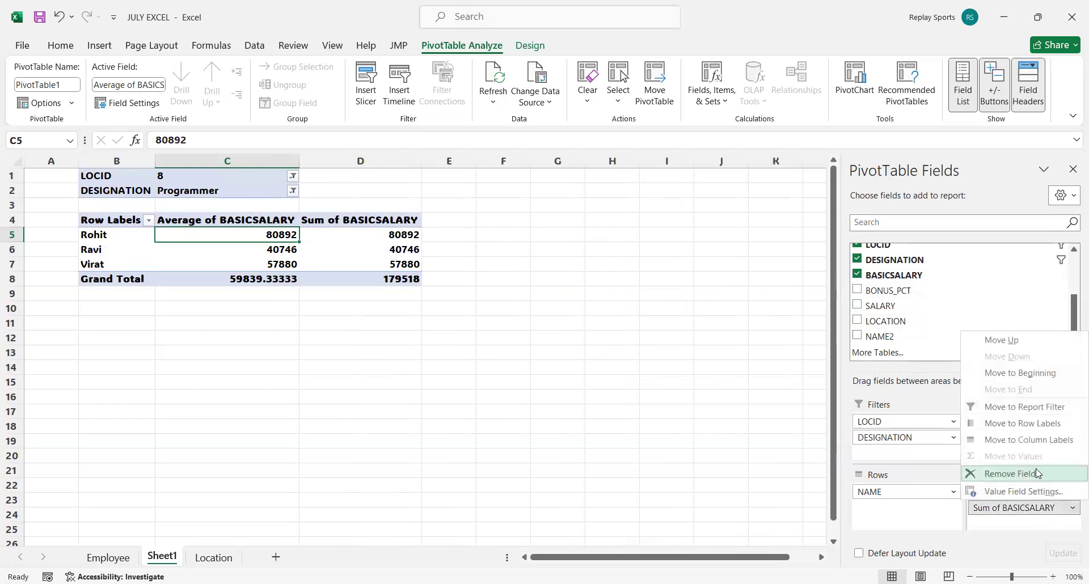
pyautogui.click(1026, 498)
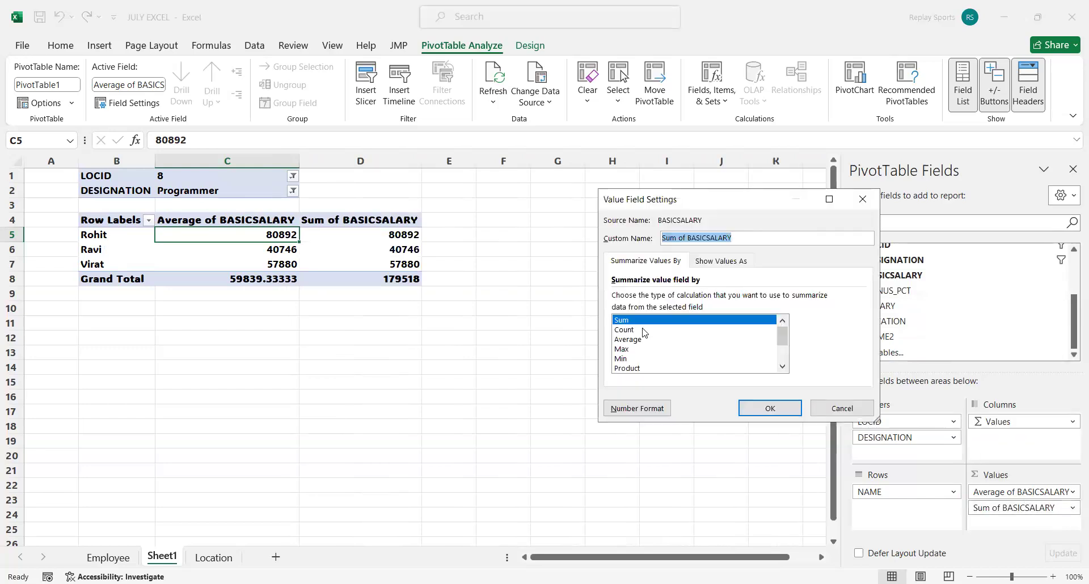
pyautogui.click(642, 330)
pyautogui.click(770, 409)
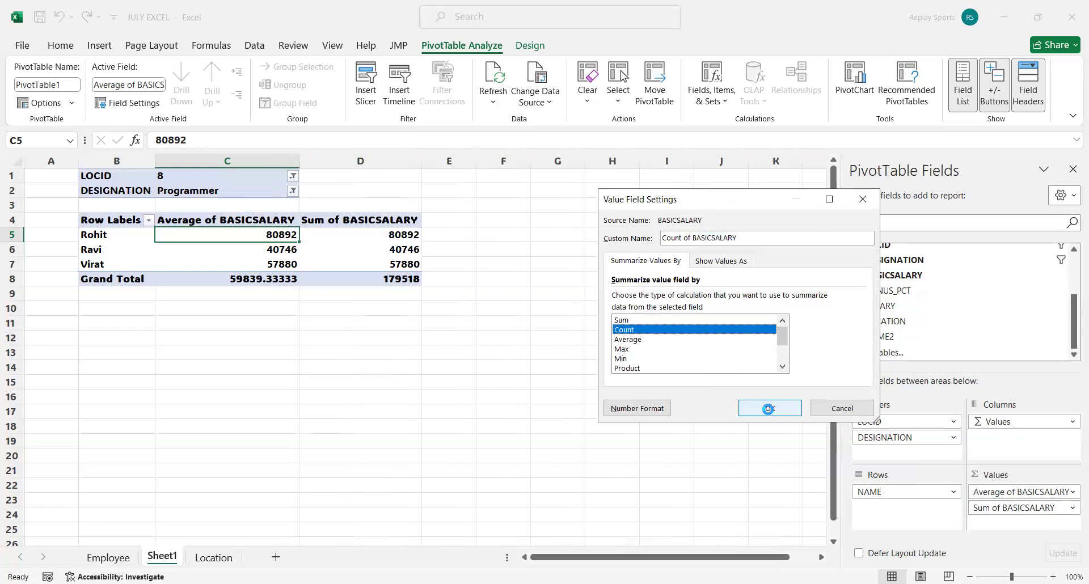
# Select the first two employees' values in the Count of BASICSALARY column for inspection.
pyautogui.click(454, 323)
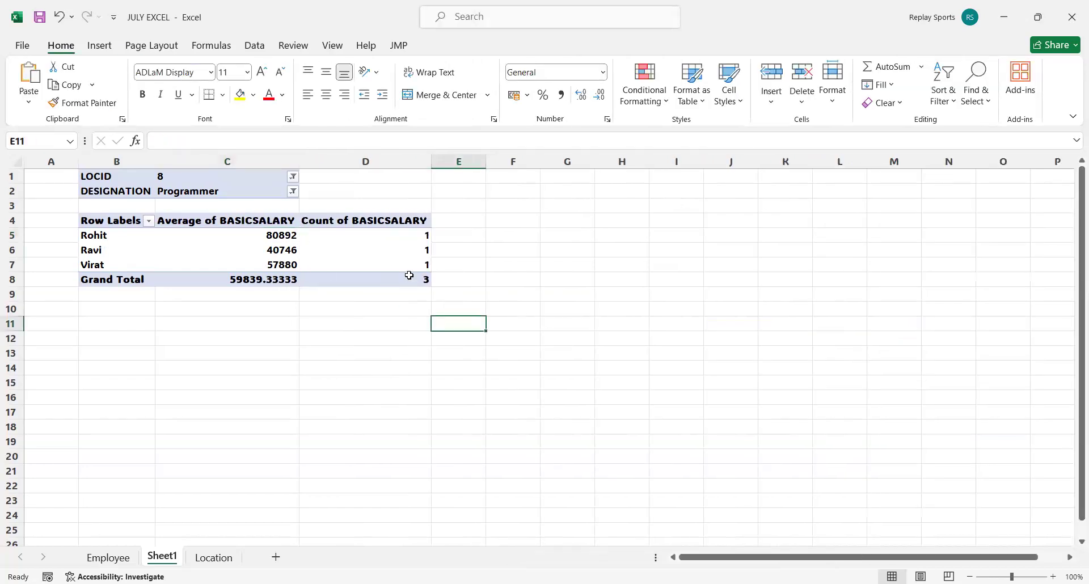
pyautogui.click(409, 251)
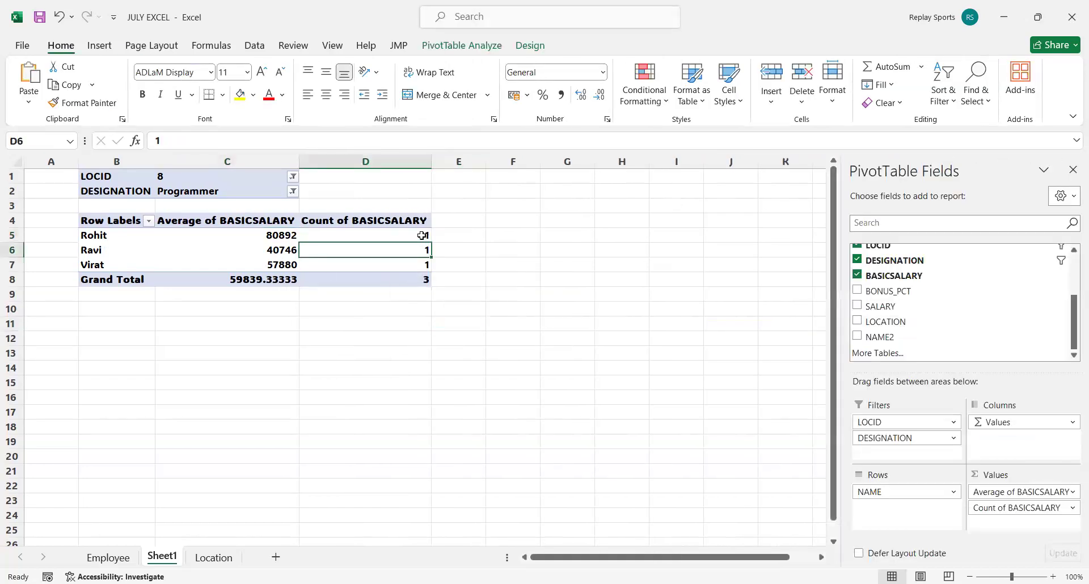
pyautogui.moveTo(384, 236); pyautogui.dragTo(384, 239)
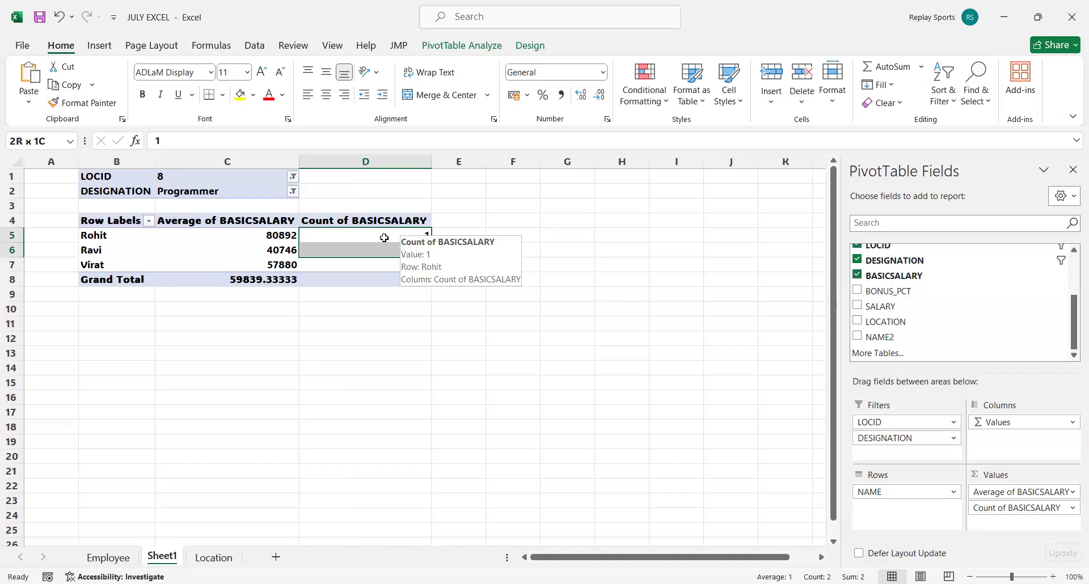
# Select the three employees' average basic salaries and the first employee's basic salary count for inspection.
pyautogui.click(258, 235)
pyautogui.moveTo(256, 251); pyautogui.dragTo(256, 261)
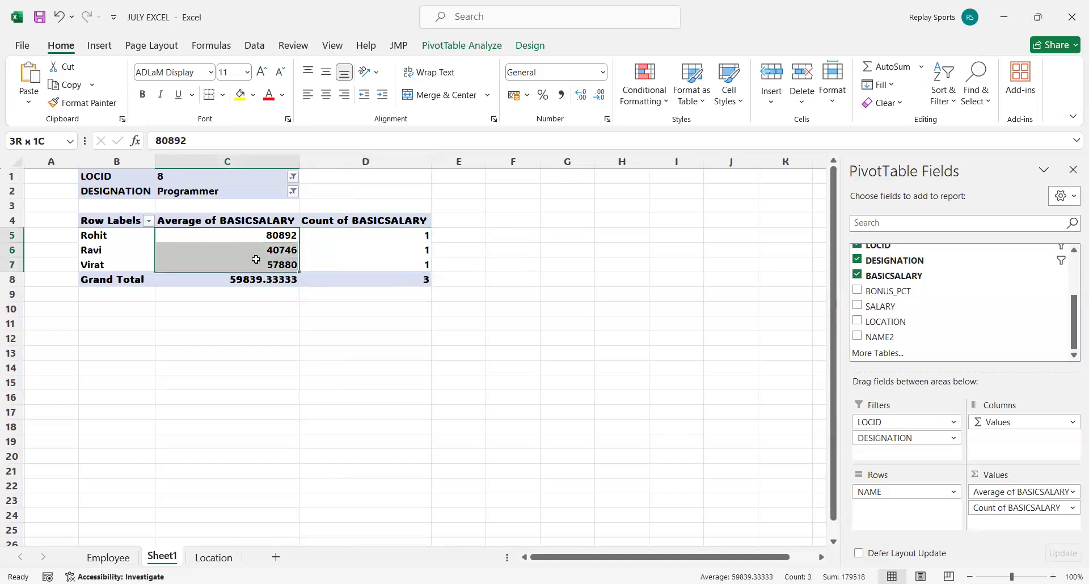
pyautogui.click(421, 235)
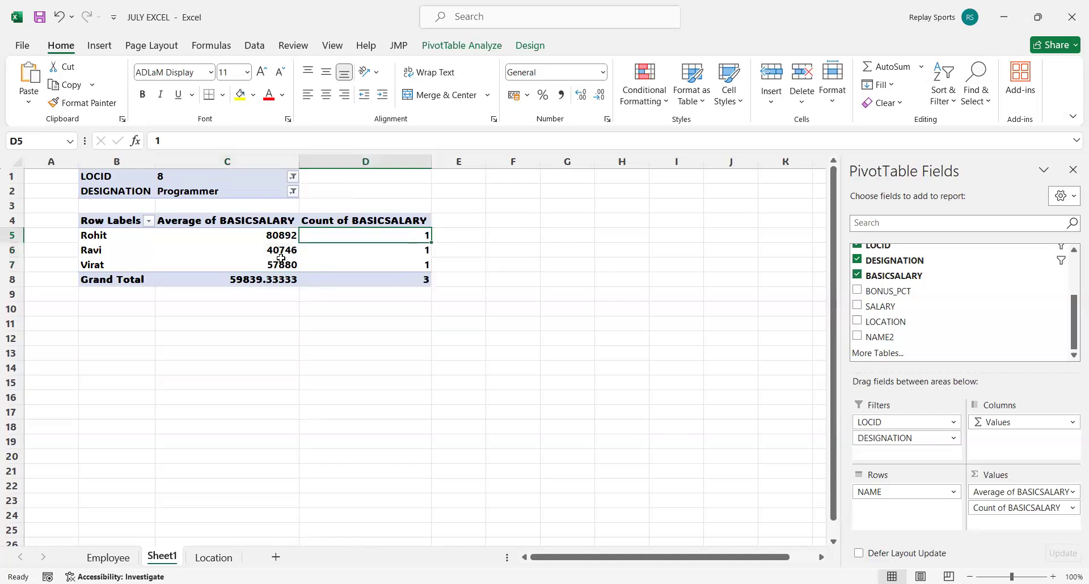
# Set the LOCID filter to (All) and select the first employee's average basic salary.
pyautogui.moveTo(279, 237)
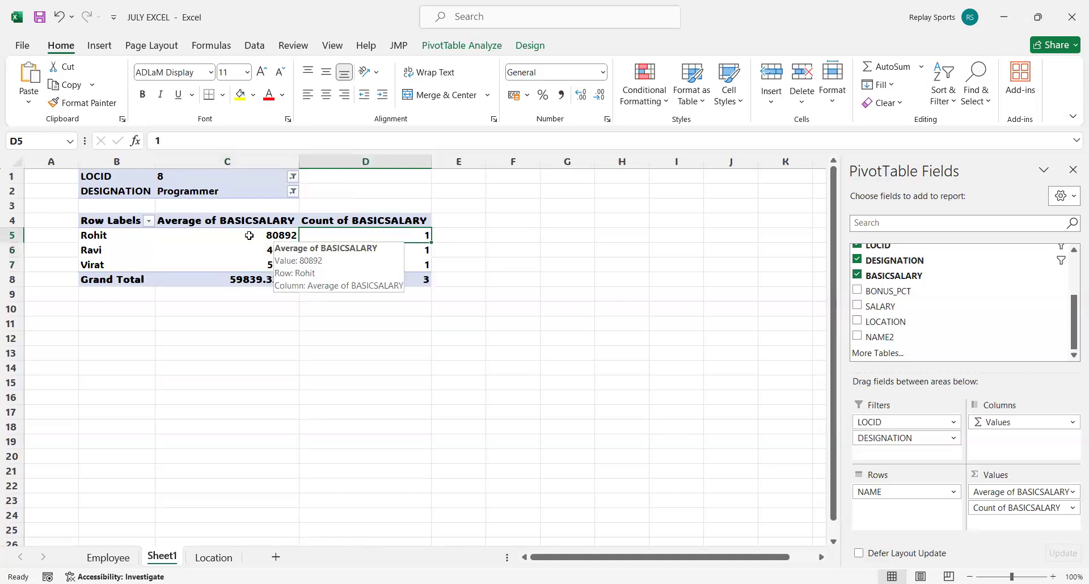
pyautogui.click(294, 176)
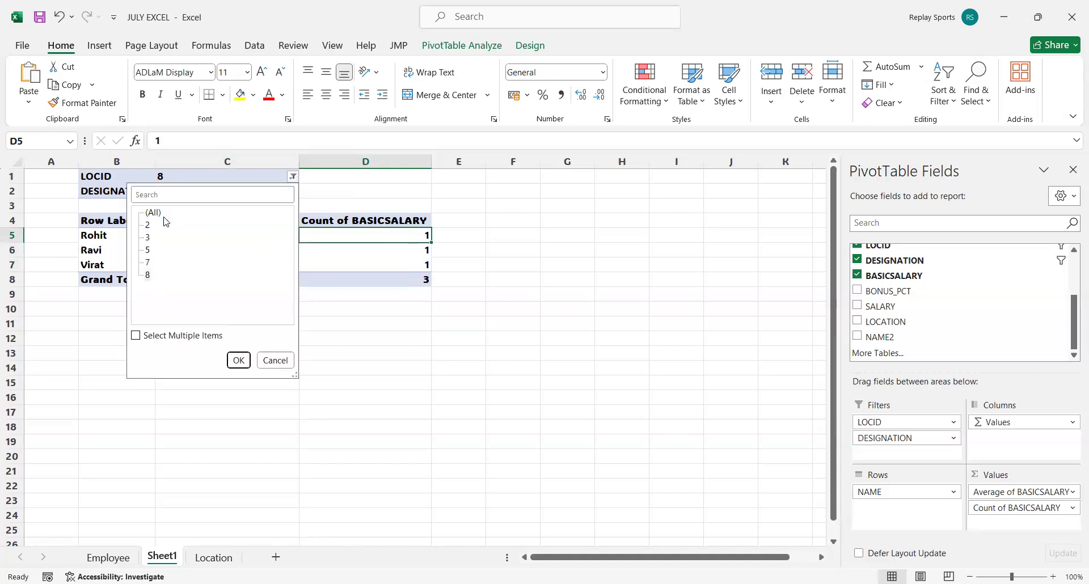
pyautogui.click(233, 355)
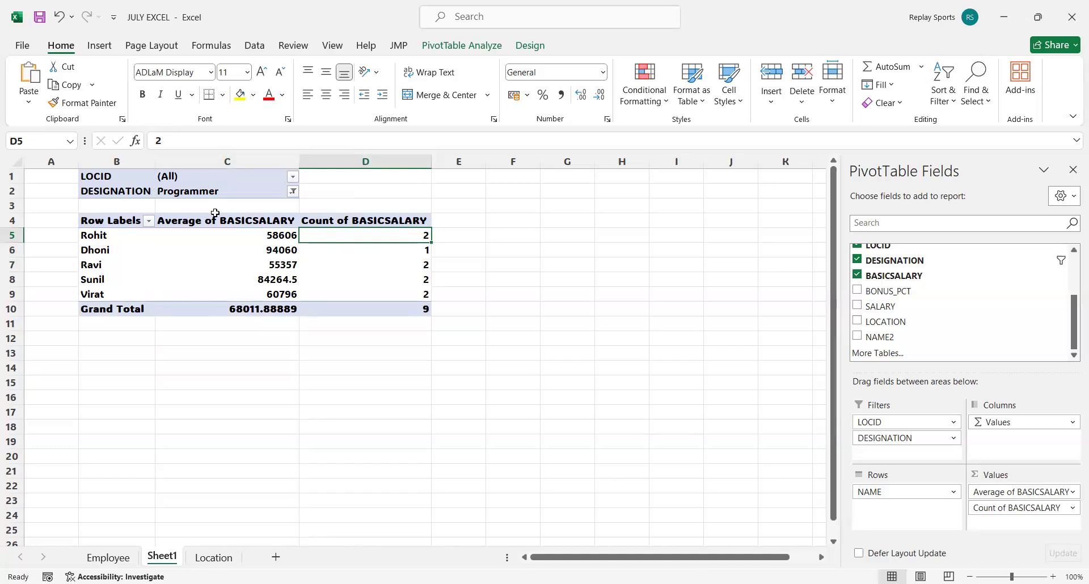
pyautogui.click(284, 235)
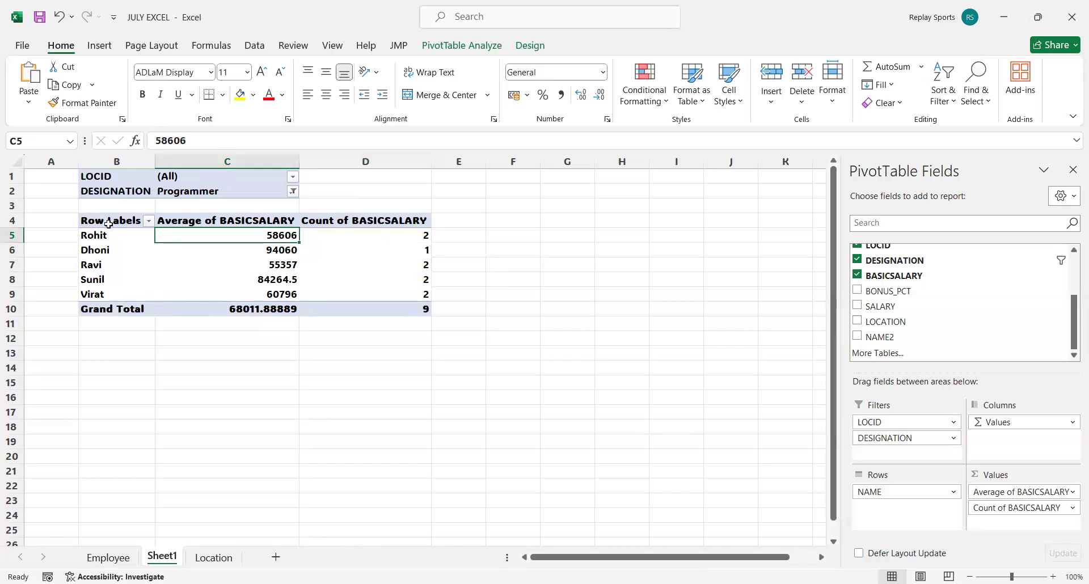
pyautogui.moveTo(289, 237)
pyautogui.scroll(2, 918, 336)
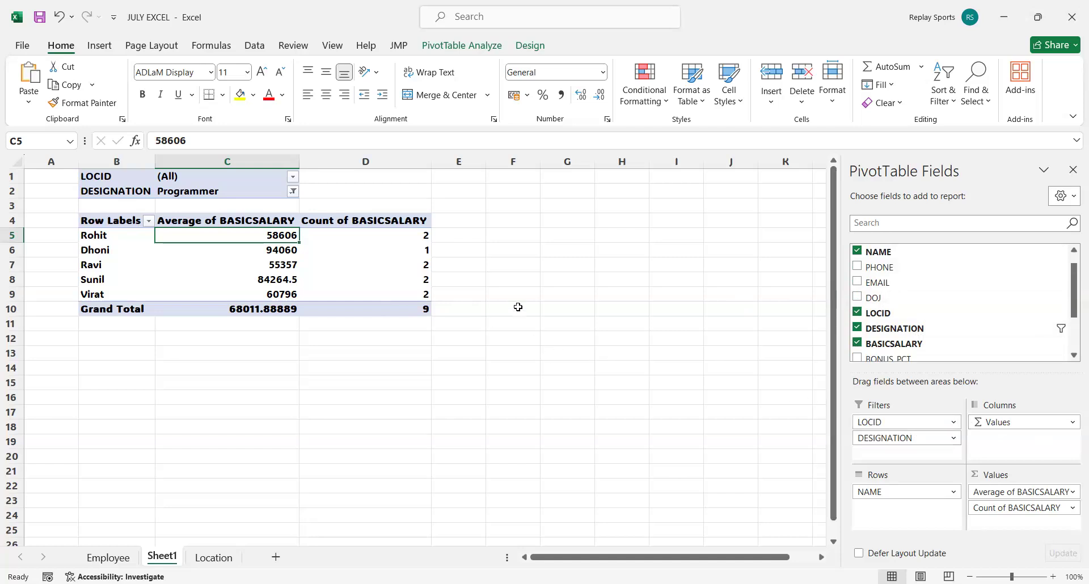
pyautogui.click(506, 294)
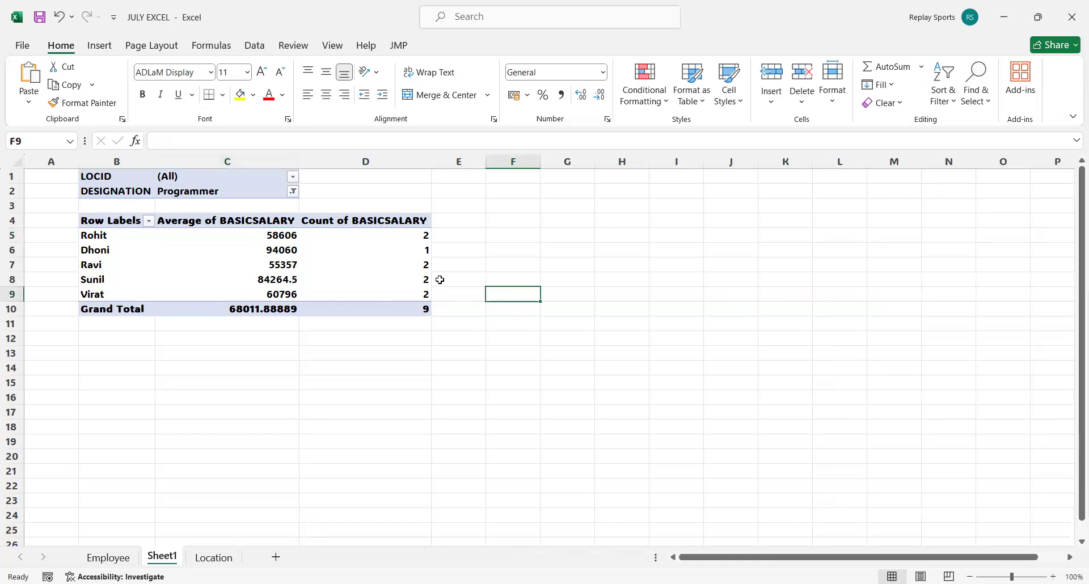
pyautogui.click(371, 407)
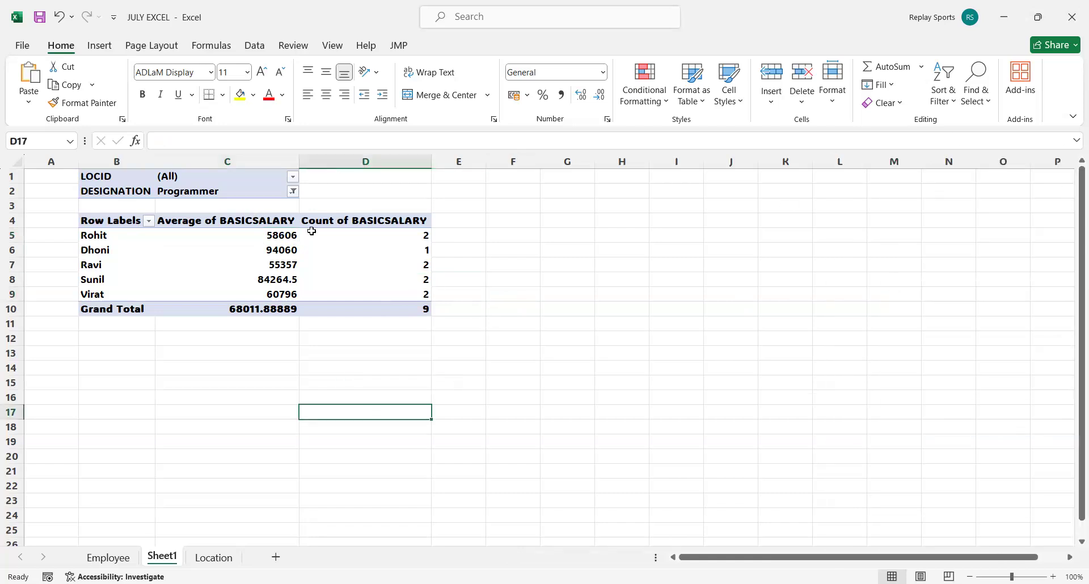
pyautogui.click(289, 224)
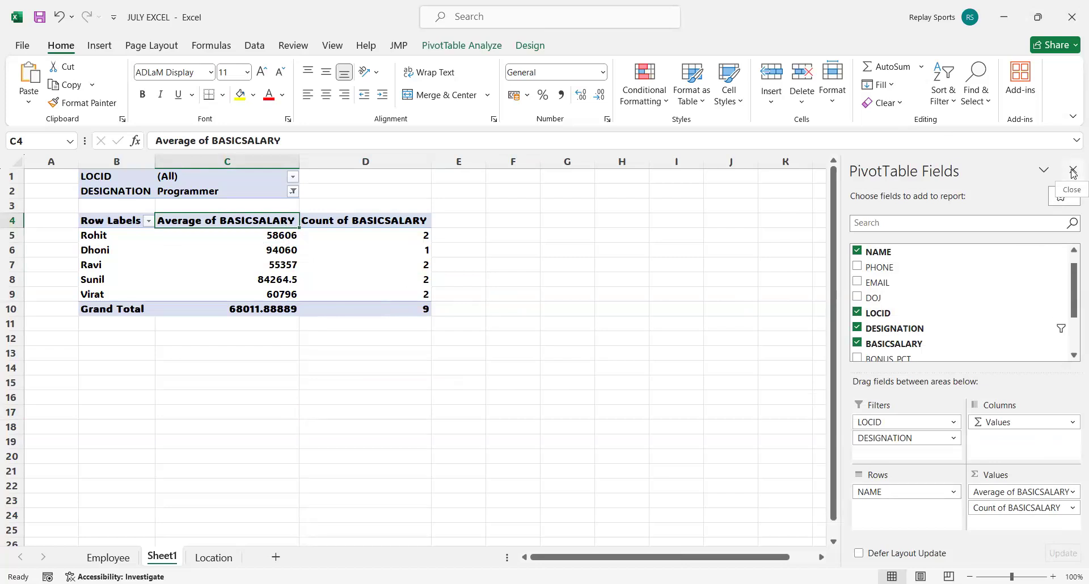
pyautogui.click(255, 355)
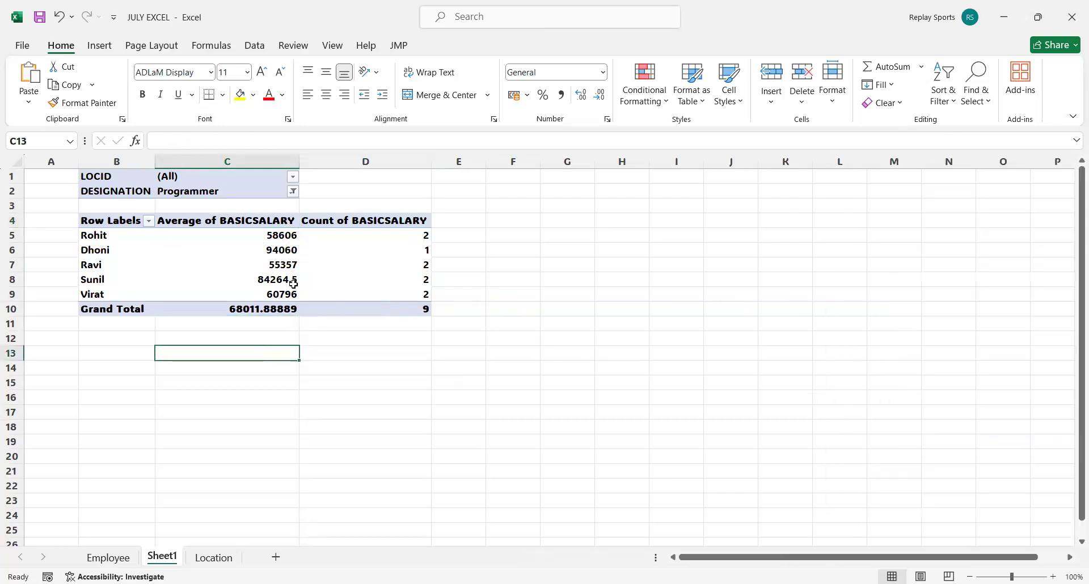
# Filter the PivotTable to LOCID 3 and select the employee names listed in its rows.
pyautogui.click(293, 177)
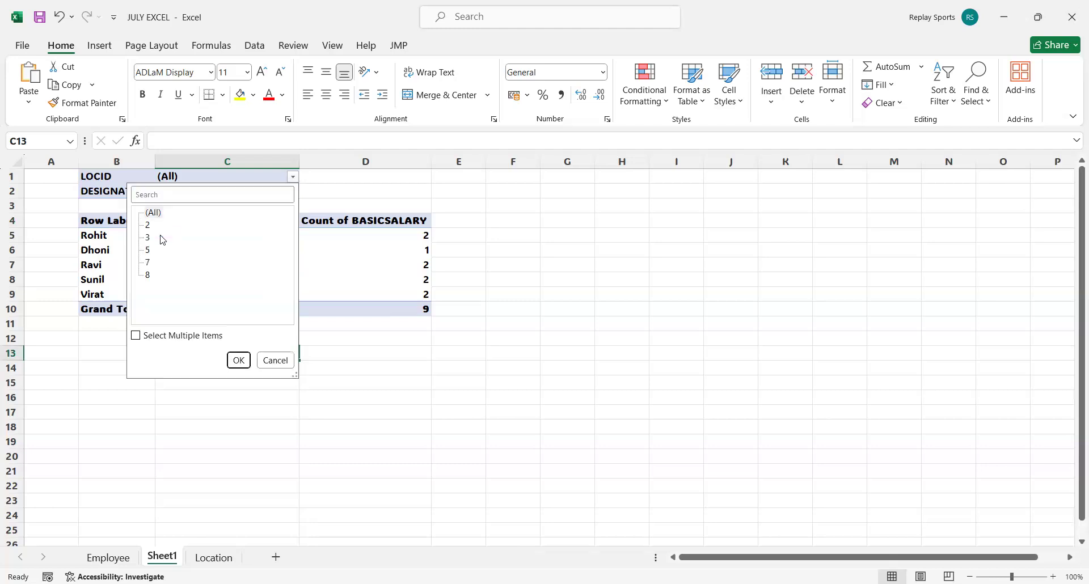
pyautogui.click(148, 237)
pyautogui.click(237, 361)
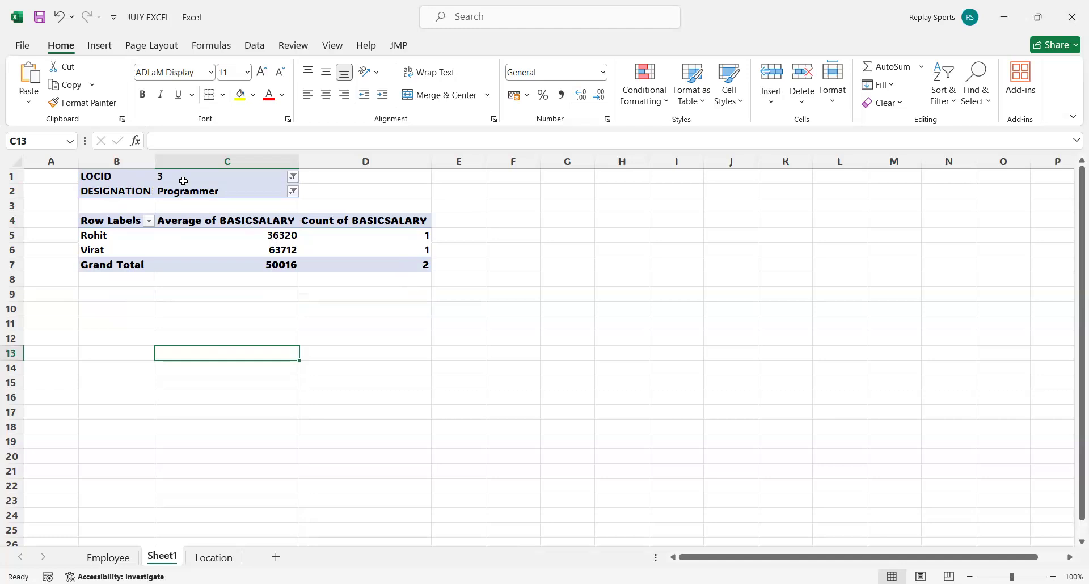
pyautogui.moveTo(107, 237)
pyautogui.mouseDown()
pyautogui.moveTo(108, 267)
pyautogui.moveTo(108, 253)
pyautogui.mouseUp()
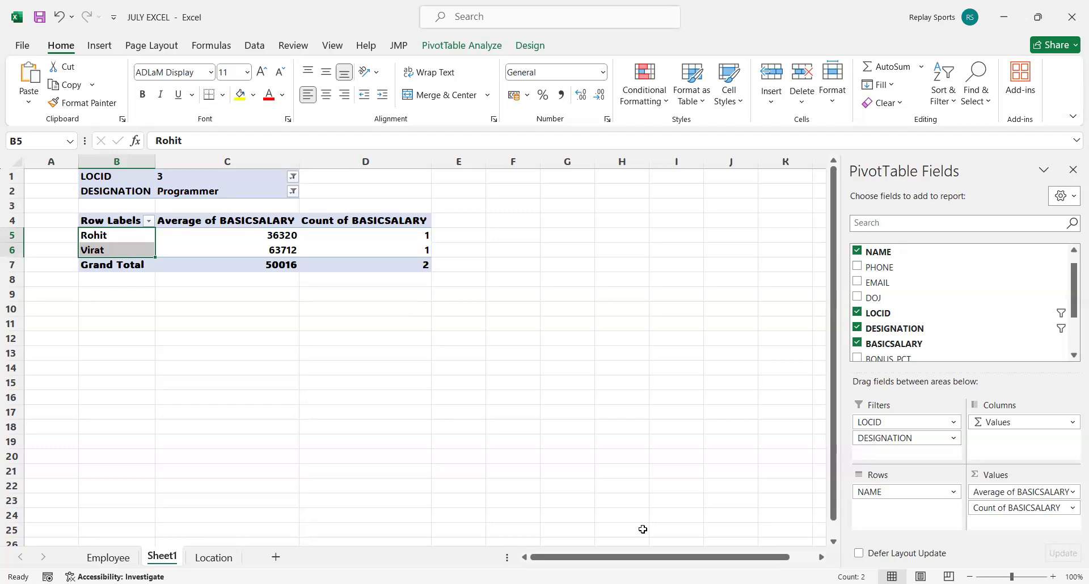
# Create a PivotChart from the Employee sheet range A1:L15 on a new worksheet.
pyautogui.click(108, 558)
pyautogui.click(44, 199)
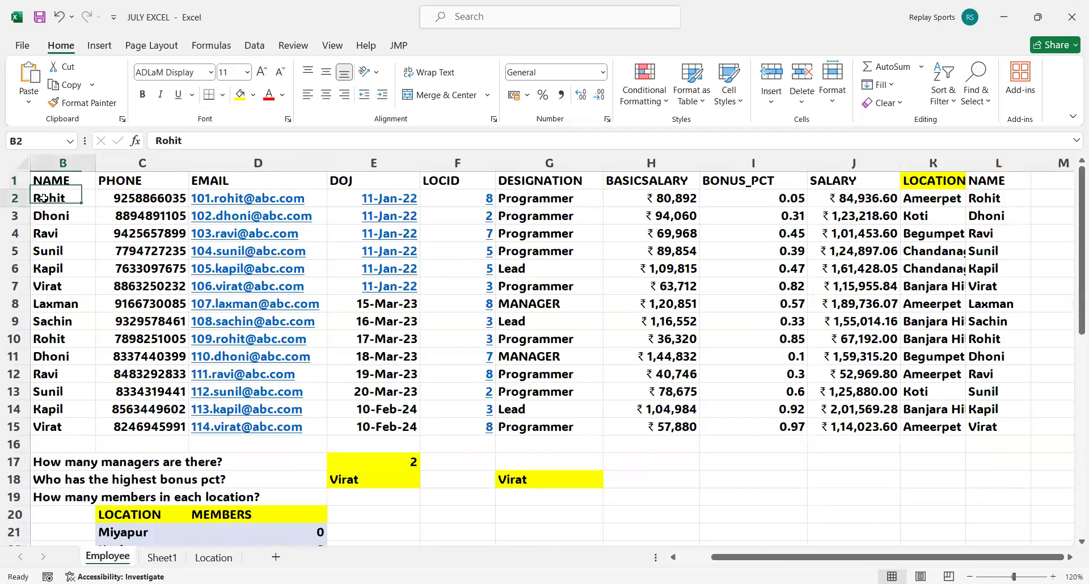
pyautogui.click(101, 45)
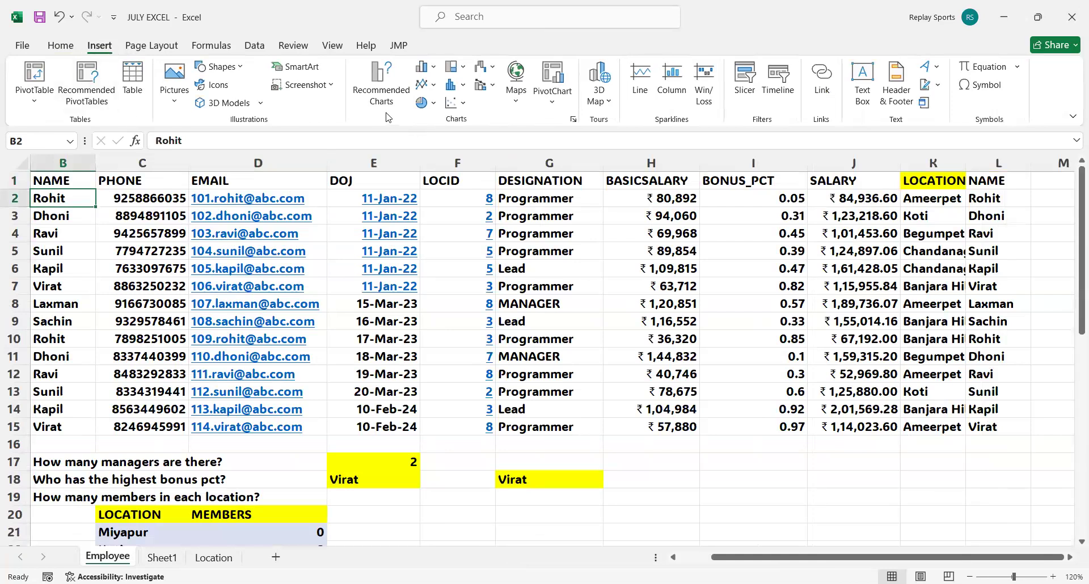
pyautogui.click(554, 105)
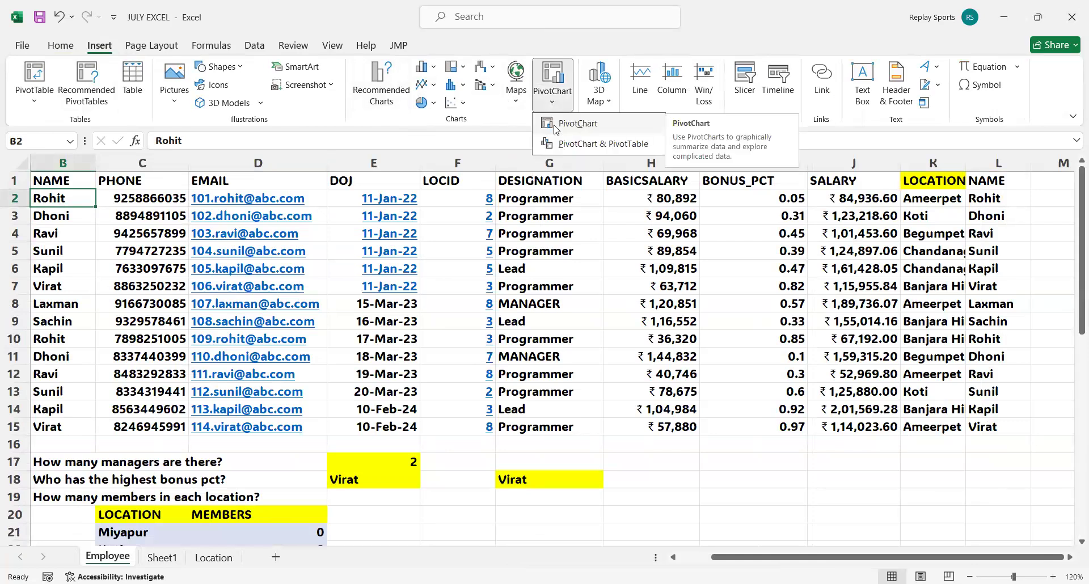
pyautogui.click(587, 130)
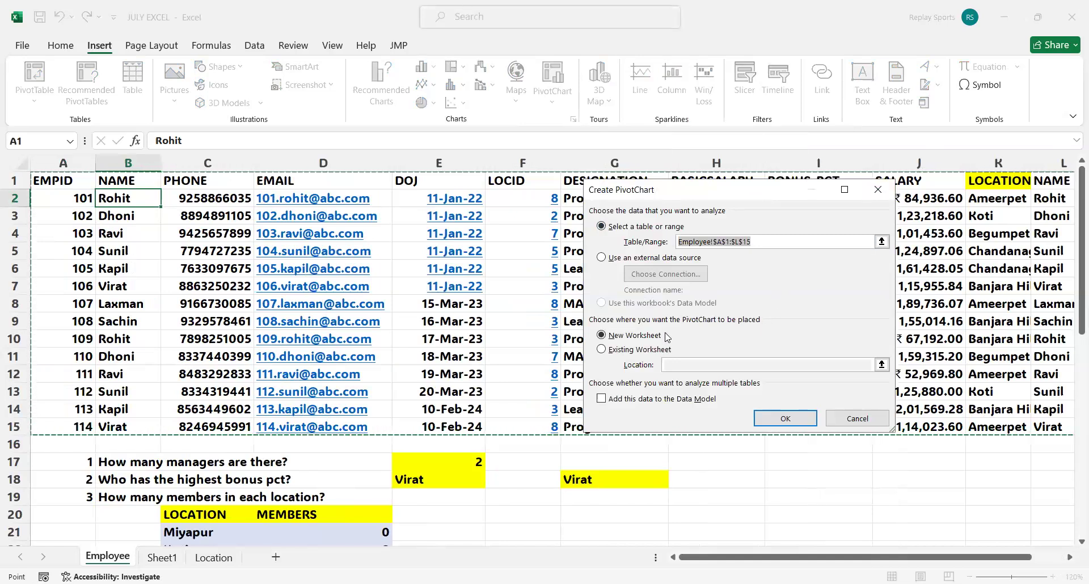
pyautogui.click(796, 415)
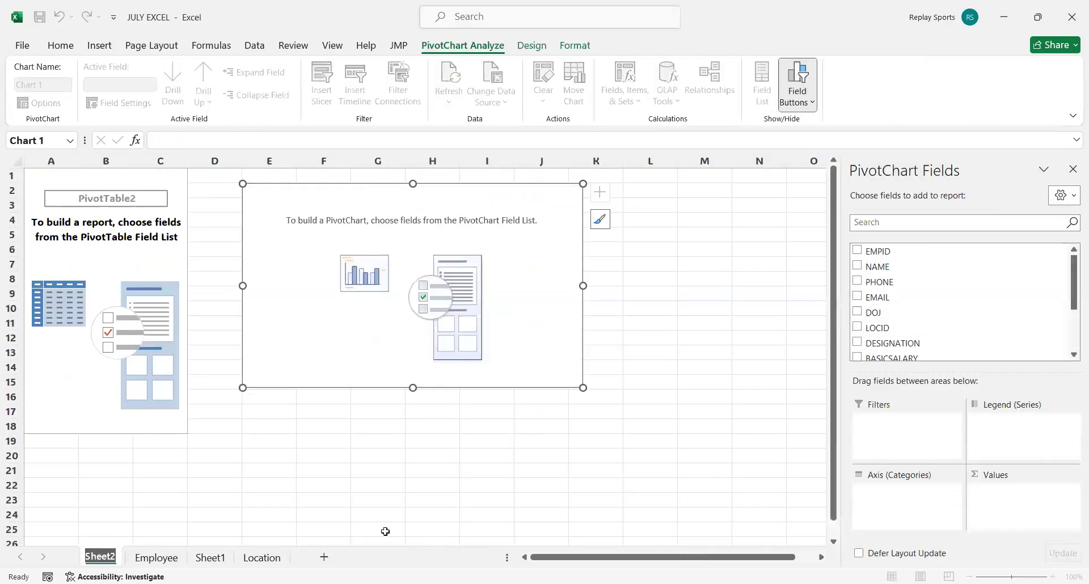
# Rename the new chart worksheet as PivotChart.
pyautogui.write('Pivot')
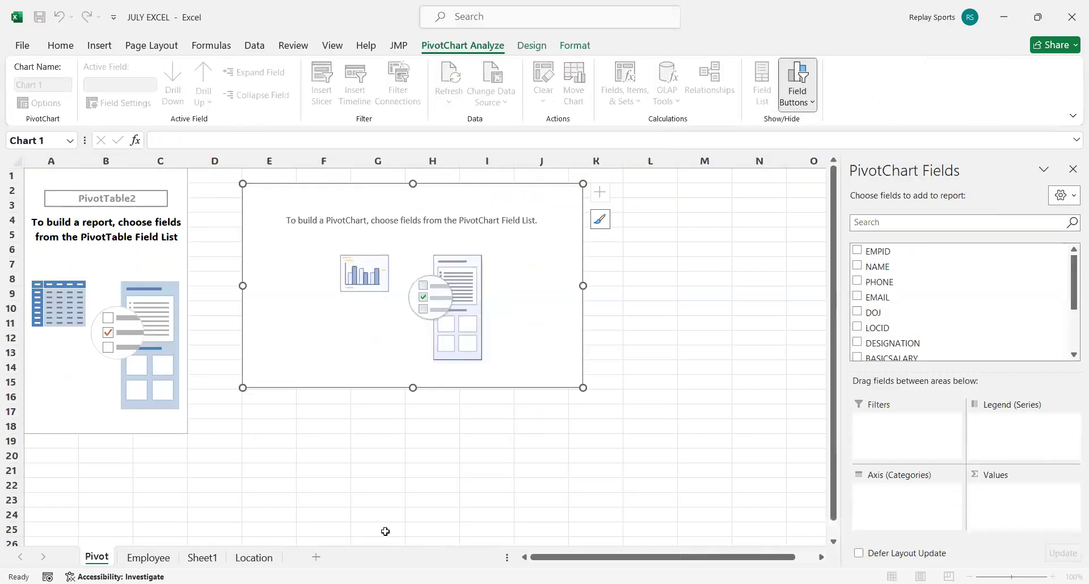
pyautogui.write('Chart')
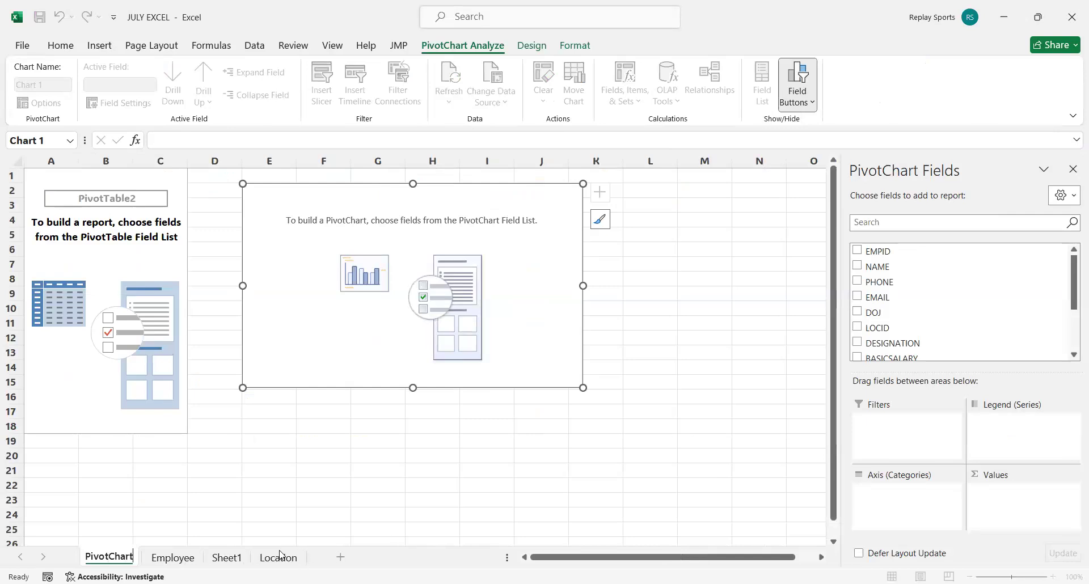
pyautogui.click(252, 510)
# Rename Sheet1, which holds the salary PivotTable, as Pivot Table.
pyautogui.doubleClick(226, 558)
pyautogui.write('Pivot')
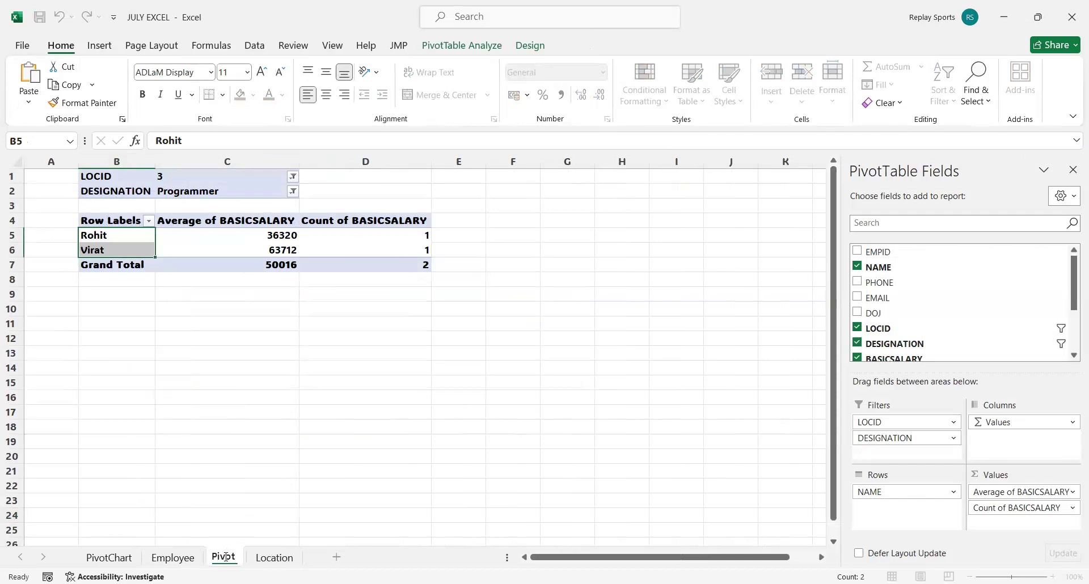
pyautogui.write(' Table')
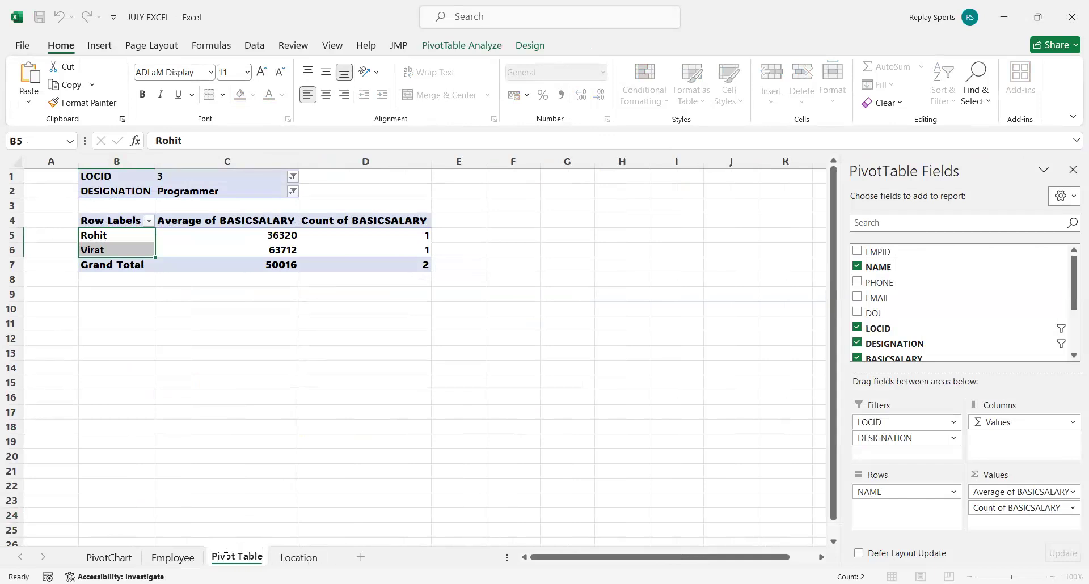
pyautogui.click(236, 474)
# On the PivotChart sheet, add DESIGNATION to the rows and BASICSALARY to the values as a sum.
pyautogui.click(120, 557)
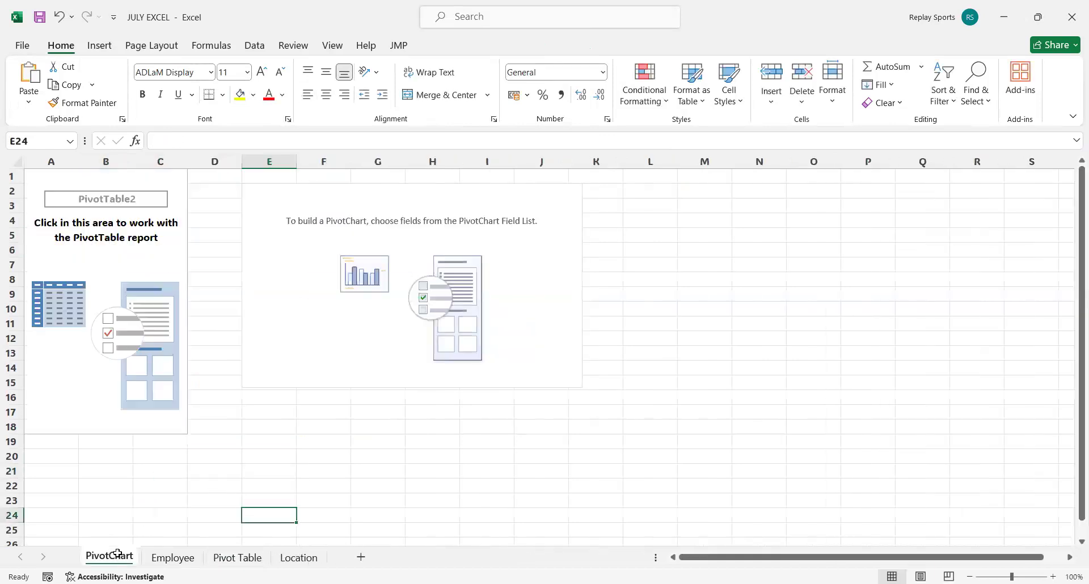
pyautogui.click(159, 257)
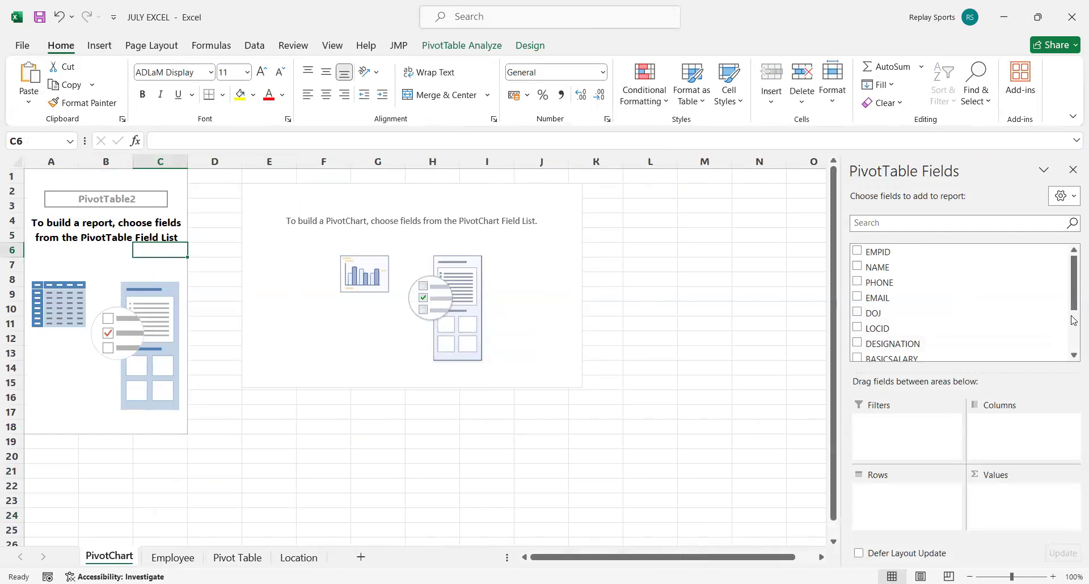
pyautogui.scroll(-1, 926, 315)
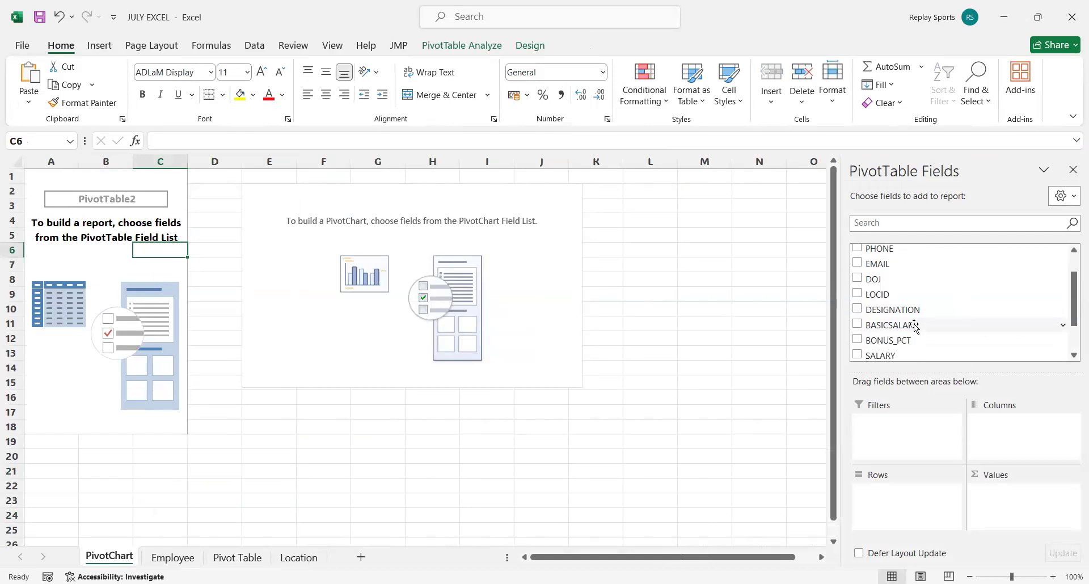
pyautogui.moveTo(901, 317); pyautogui.dragTo(917, 498)
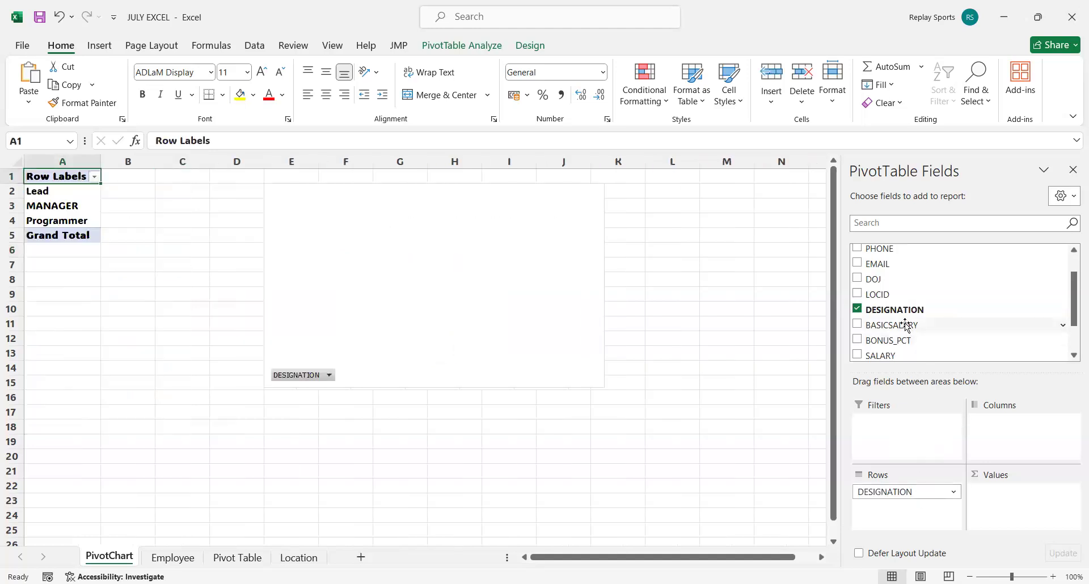
pyautogui.moveTo(906, 327); pyautogui.dragTo(1014, 501)
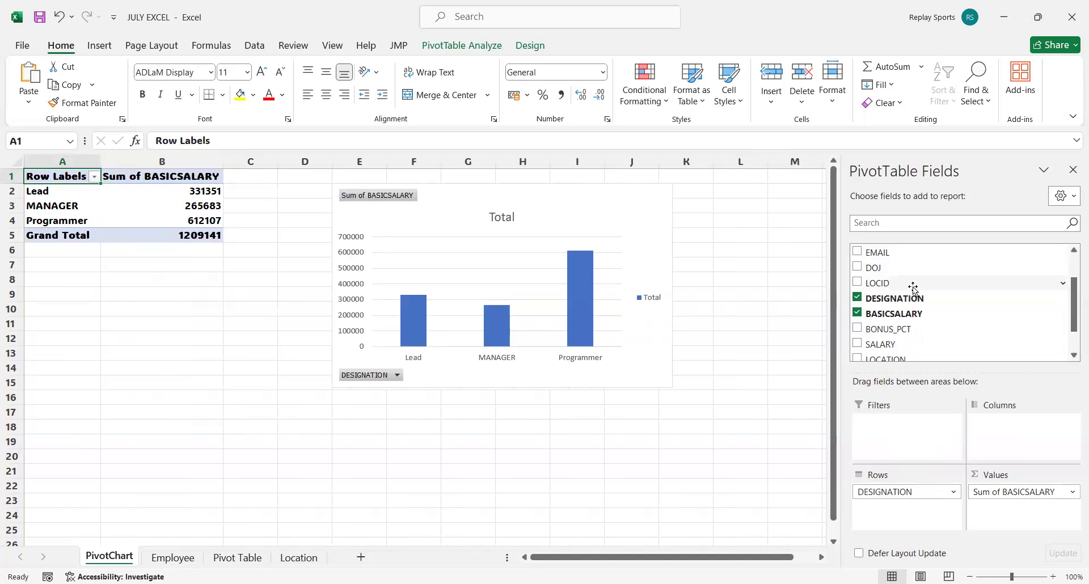
# Add LOCID as a report filter for the PivotChart and set that filter to 2.
pyautogui.moveTo(884, 285); pyautogui.dragTo(908, 424)
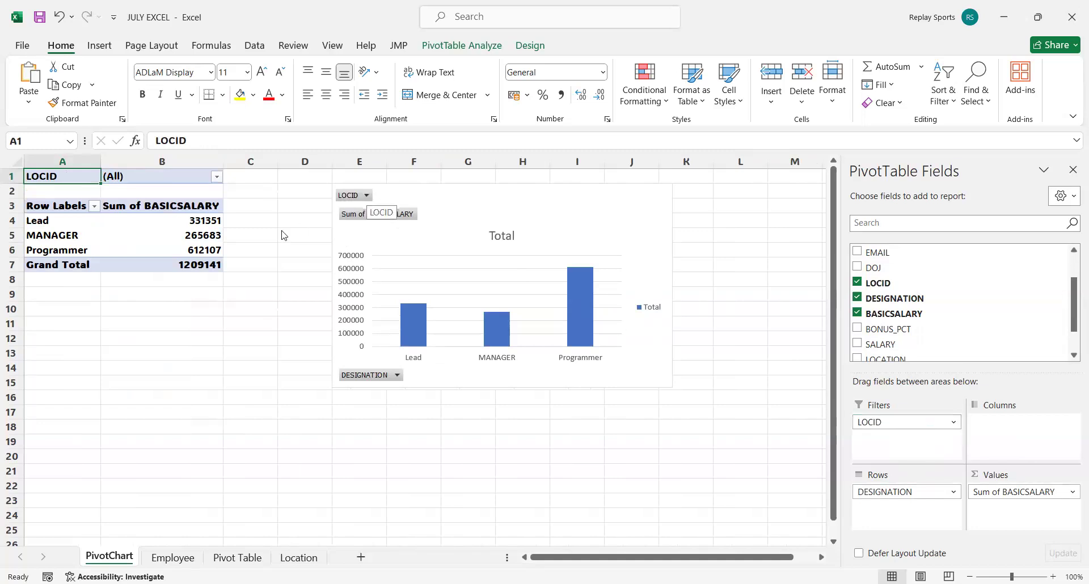
pyautogui.click(216, 239)
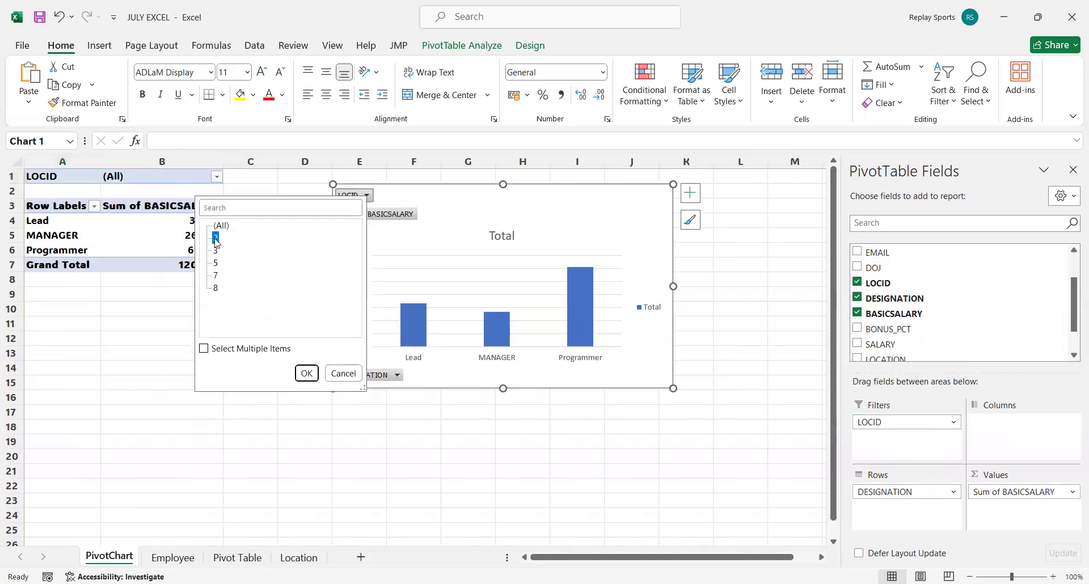
pyautogui.click(300, 368)
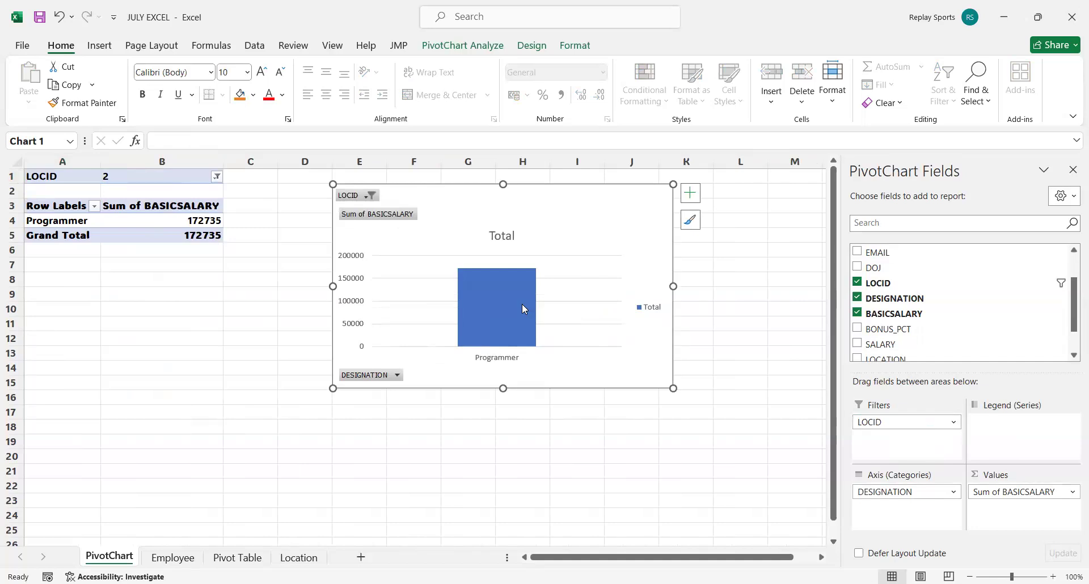
# Review the filtered chart, the PivotTable on the Pivot Table sheet and the source data on the Employee sheet.
pyautogui.moveTo(525, 309)
pyautogui.click(234, 557)
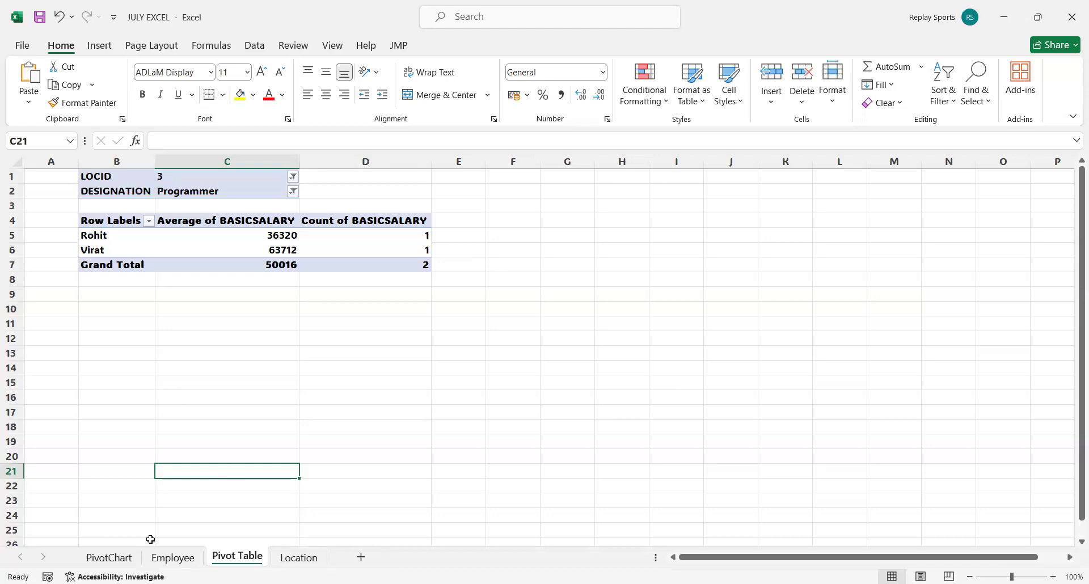
pyautogui.click(173, 559)
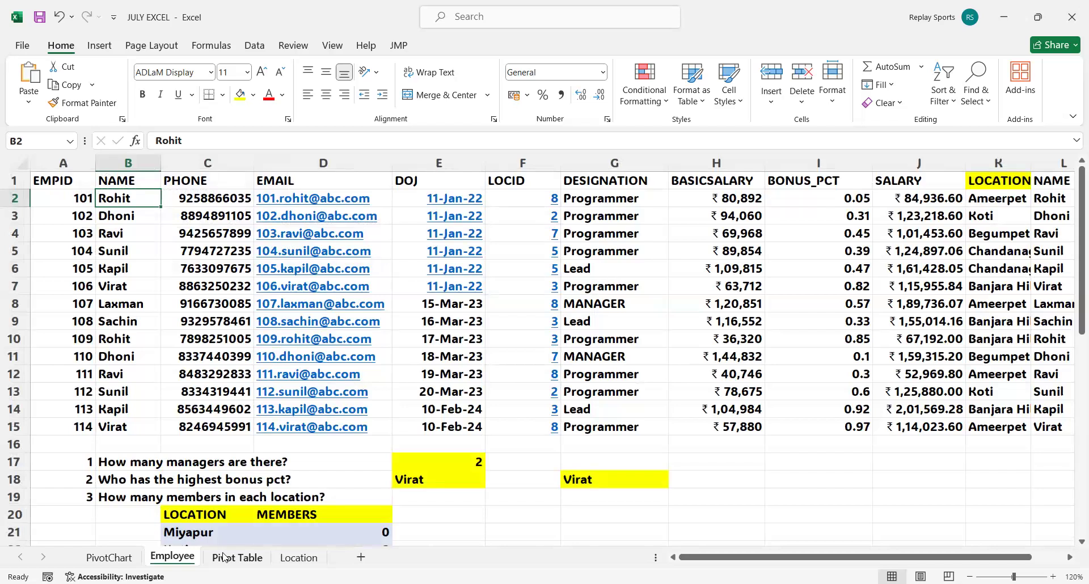
# Refresh the PivotTable data behind the chart on the PivotChart sheet.
pyautogui.click(111, 557)
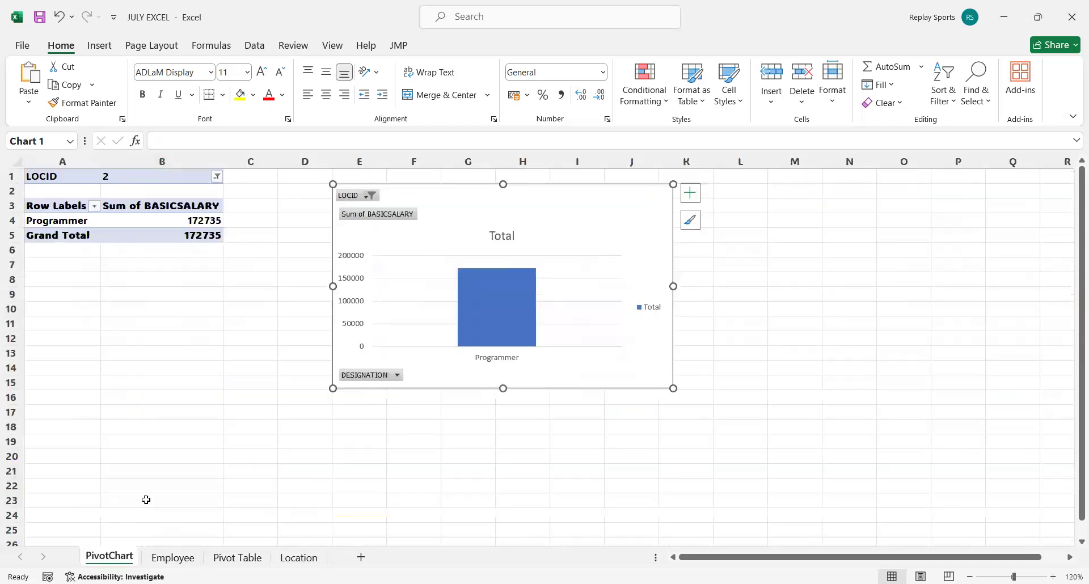
pyautogui.click(162, 177)
pyautogui.rightClick(161, 177)
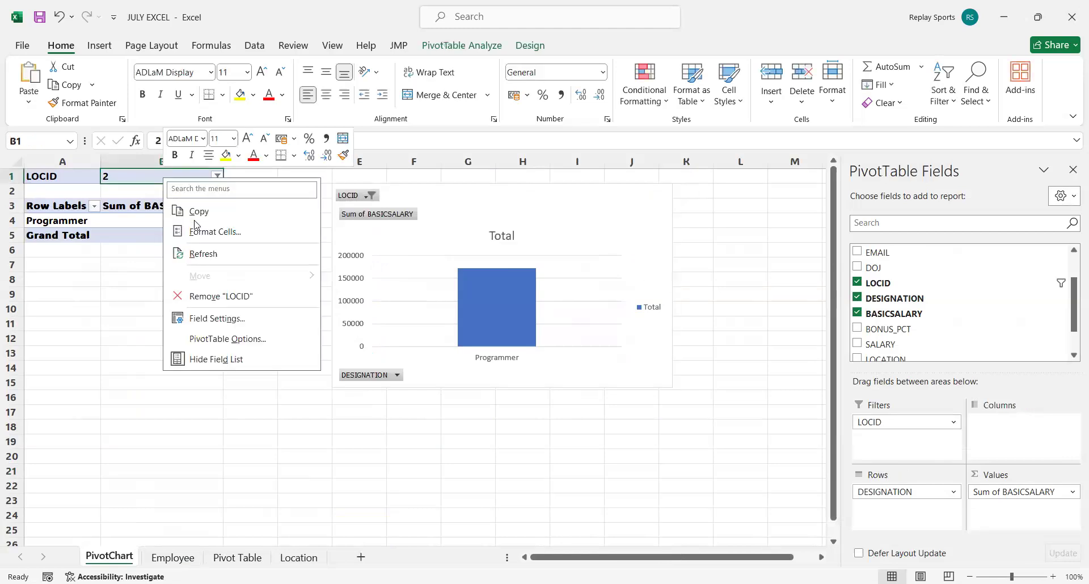
pyautogui.click(216, 256)
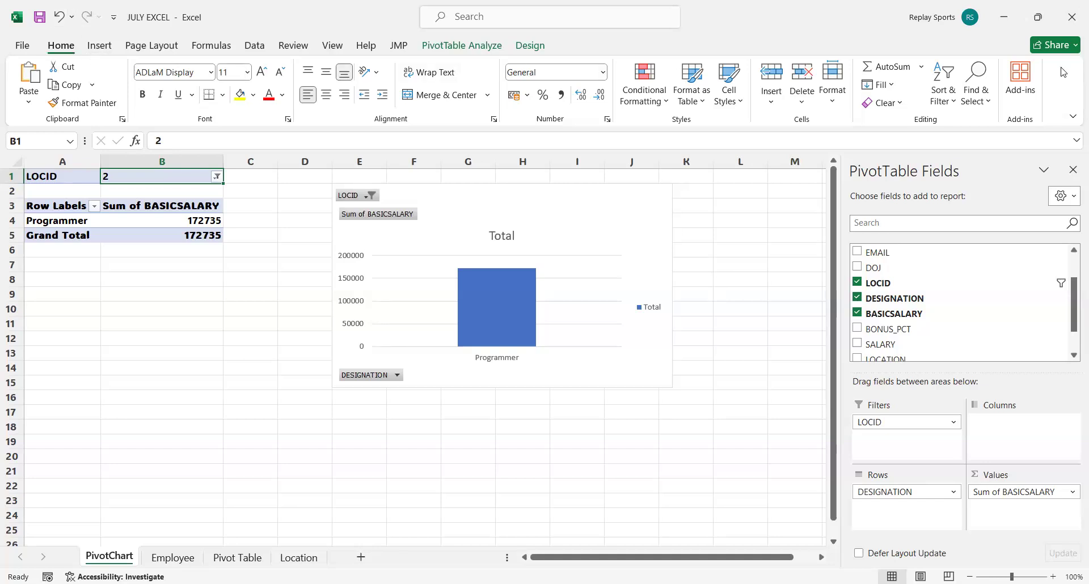
# Save the workbook, and save a copy in the Excel folder as an Excel Macro-Enabled Workbook named JULY EXCEL VBA.
pyautogui.click(101, 46)
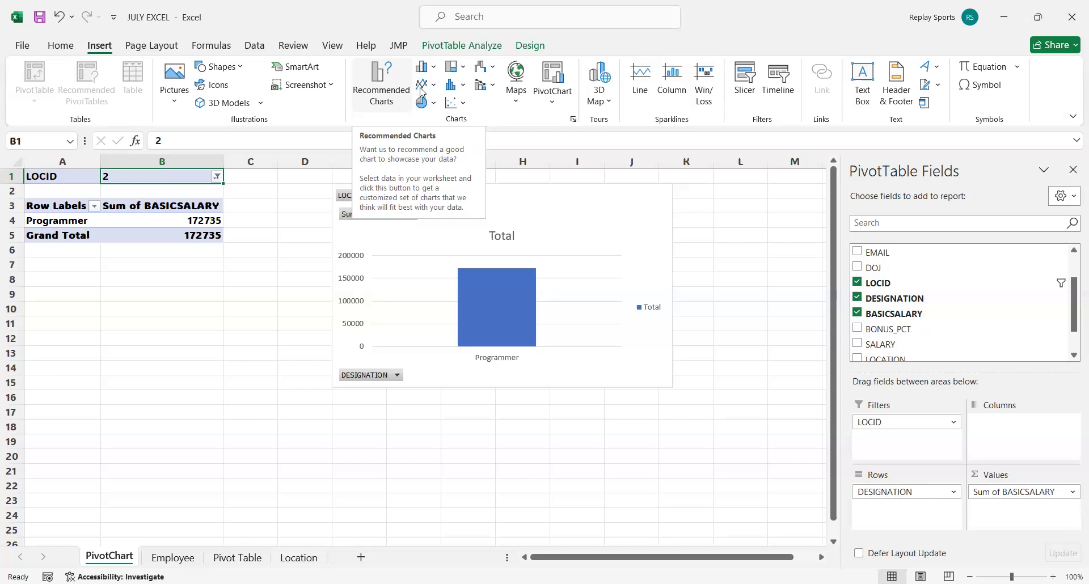
pyautogui.click(40, 17)
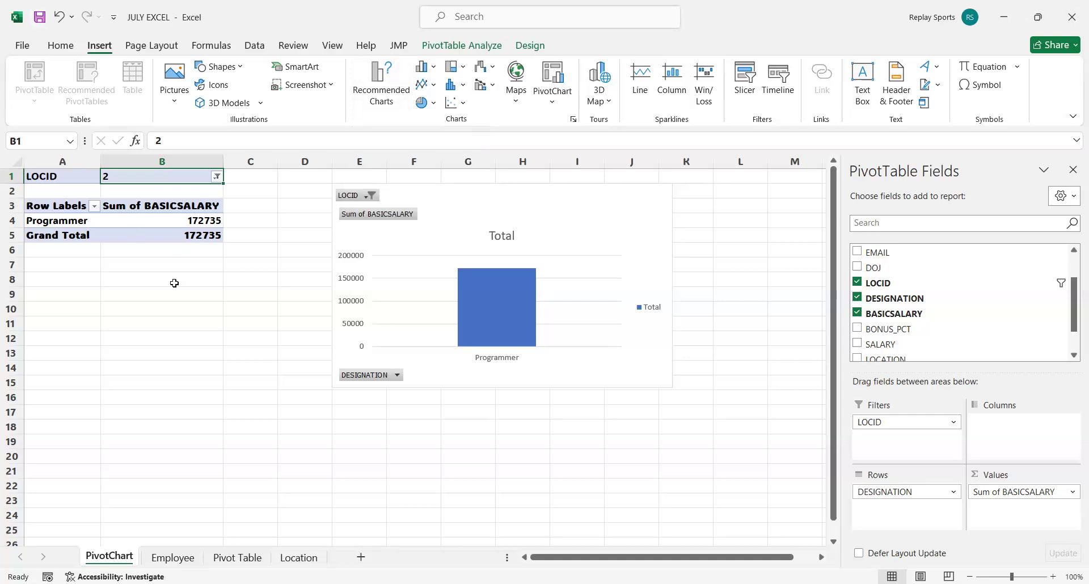
pyautogui.click(22, 46)
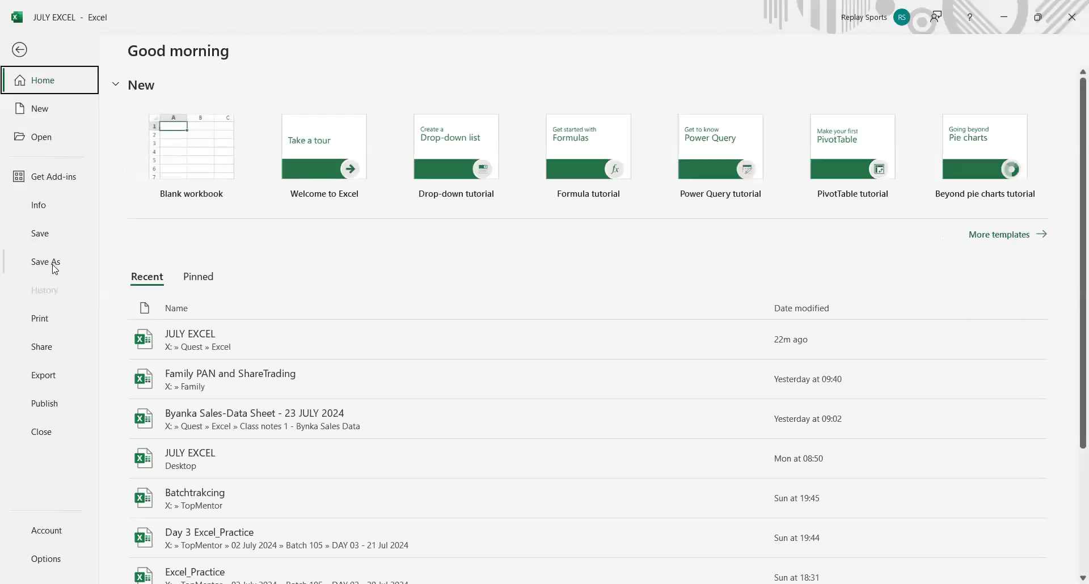
pyautogui.click(54, 261)
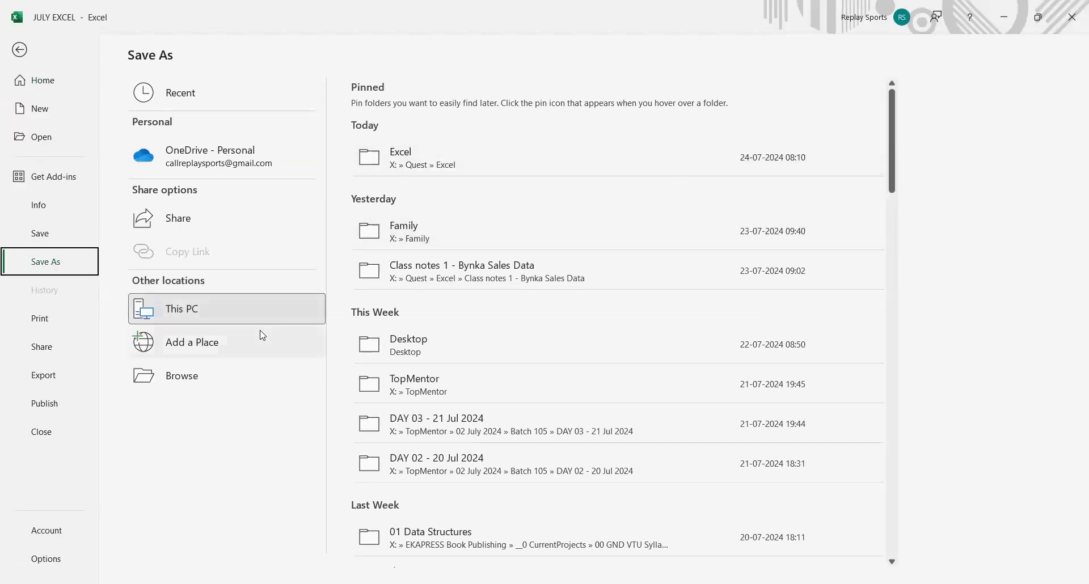
pyautogui.click(210, 380)
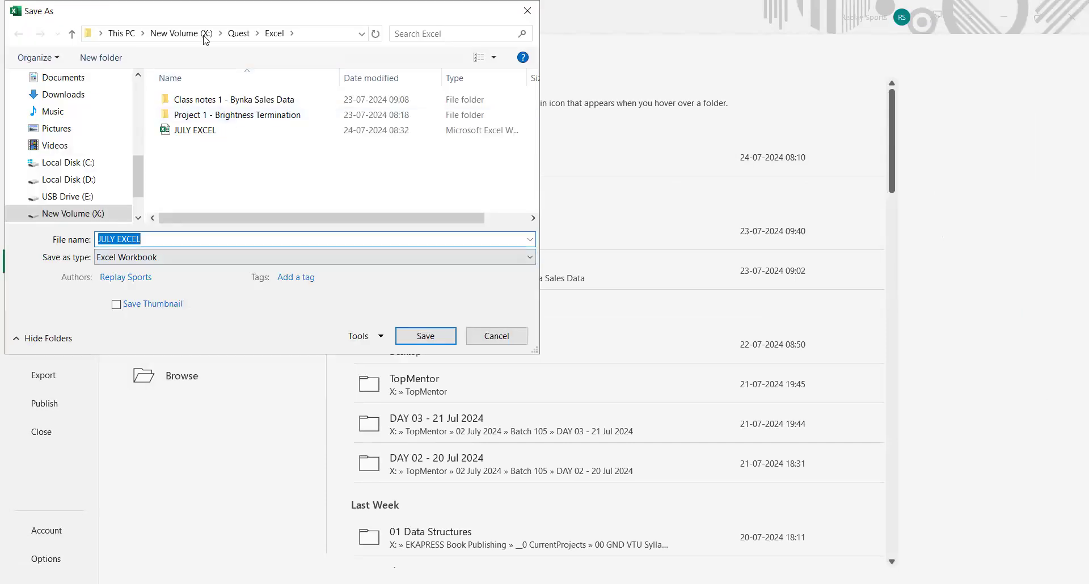
pyautogui.click(210, 257)
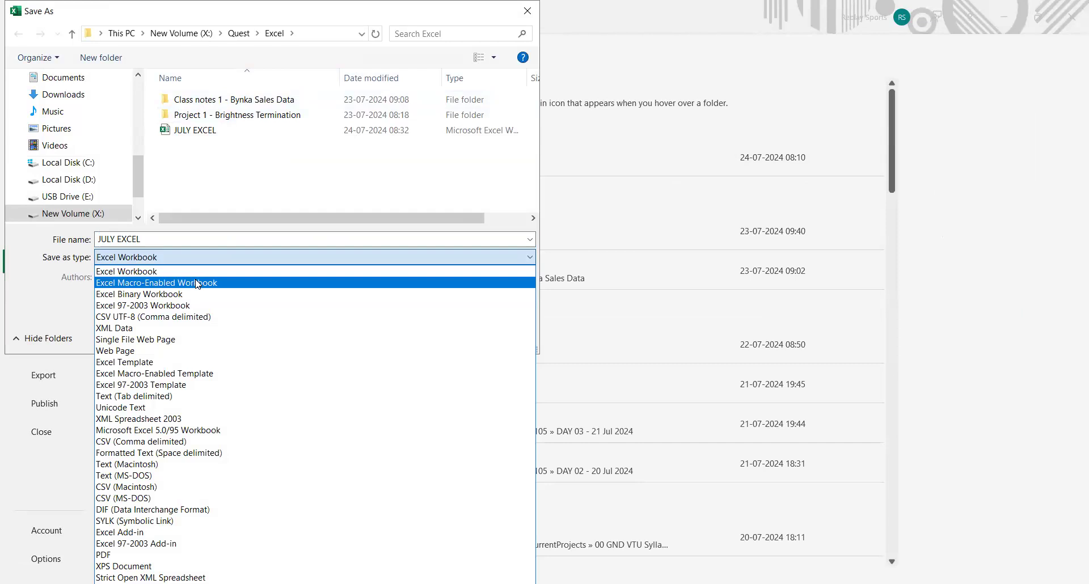
pyautogui.click(196, 281)
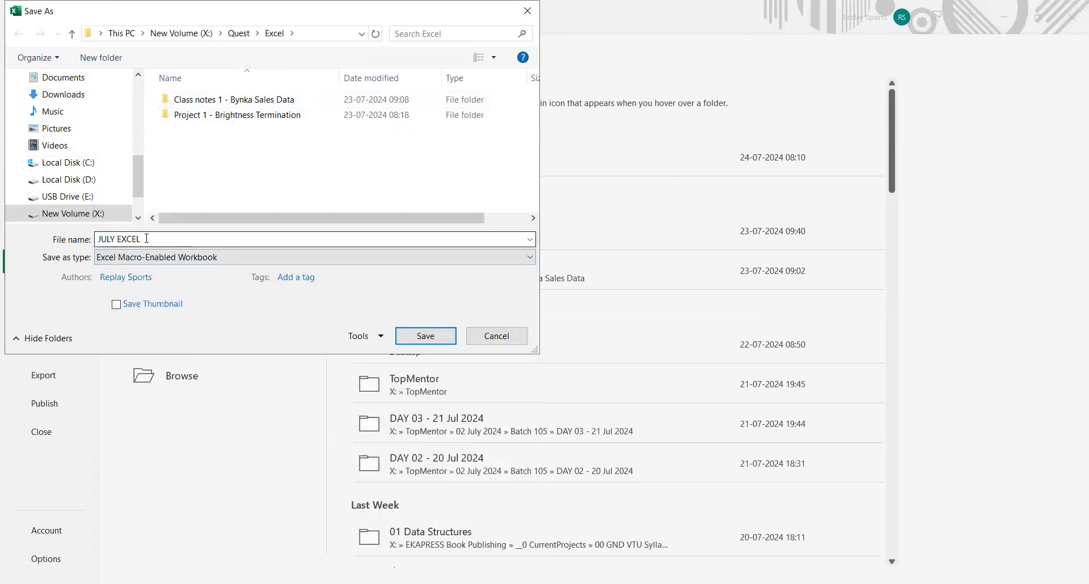
pyautogui.click(147, 238)
pyautogui.click(149, 238)
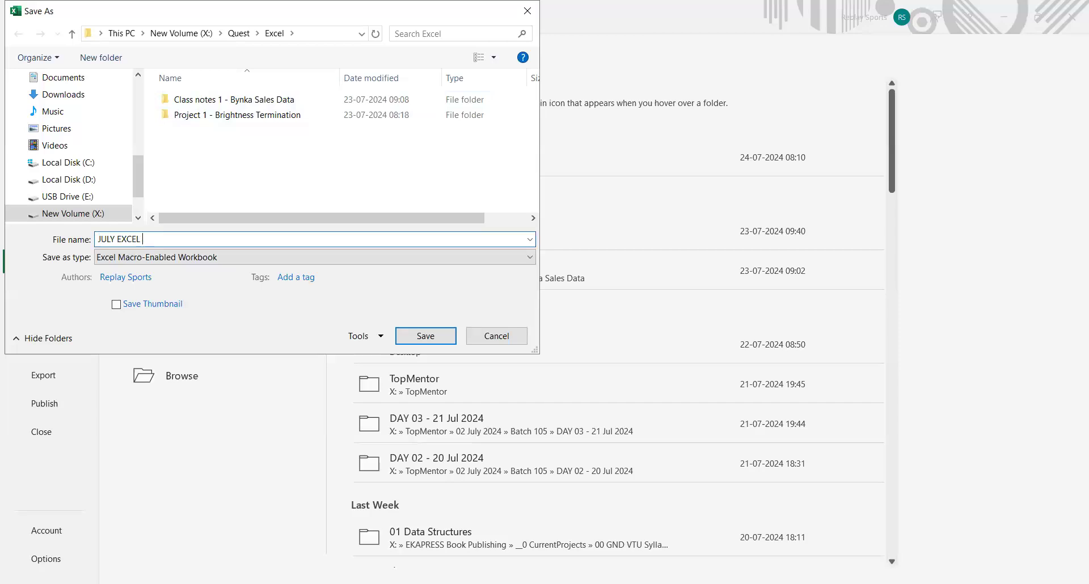
pyautogui.write('VBA')
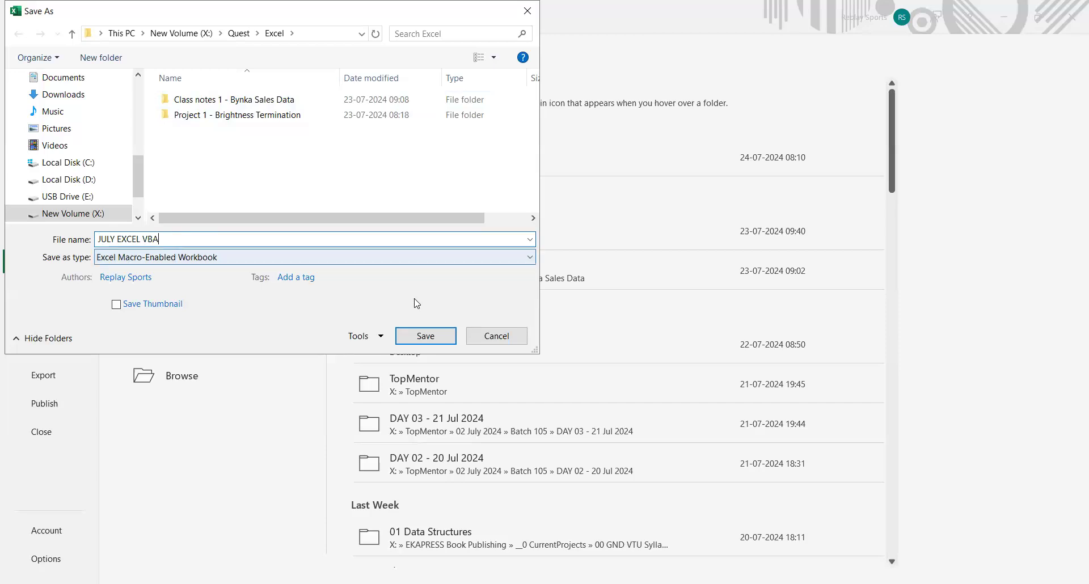
pyautogui.click(421, 337)
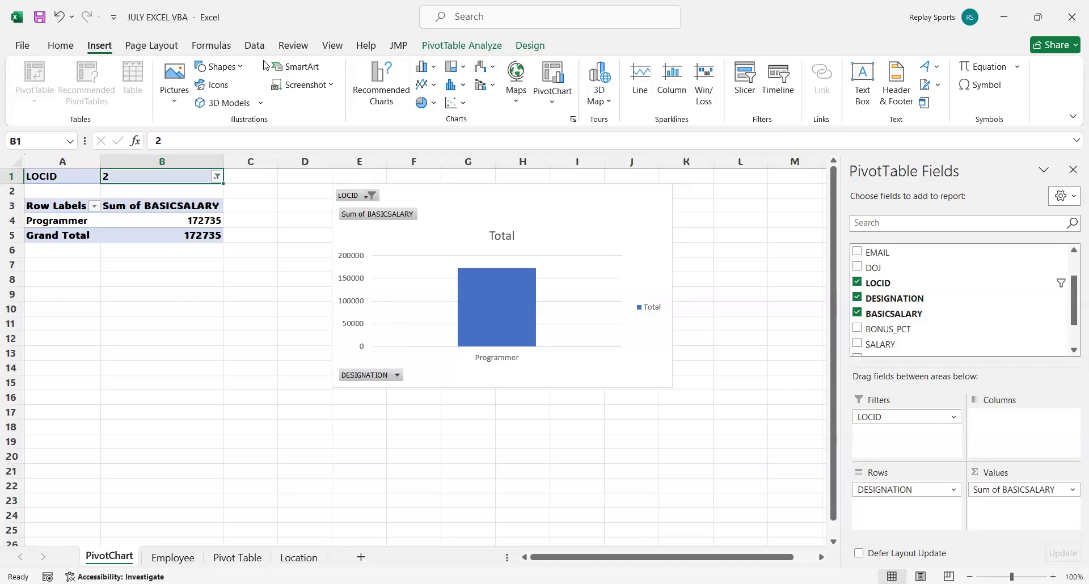
# Customize the ribbon in the Excel options so that the Developer main tab is enabled.
pyautogui.click(25, 47)
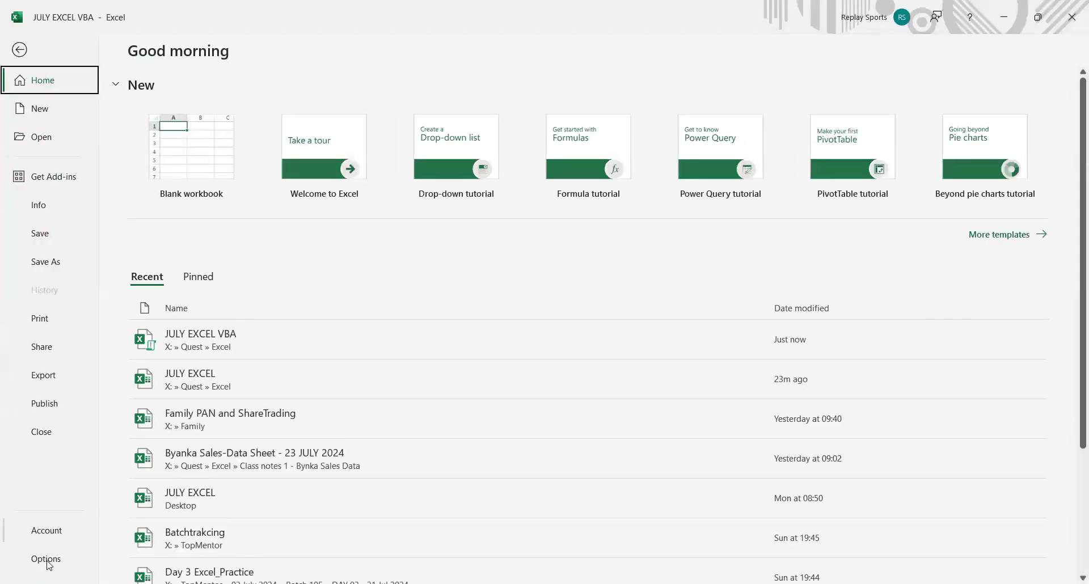
pyautogui.click(47, 562)
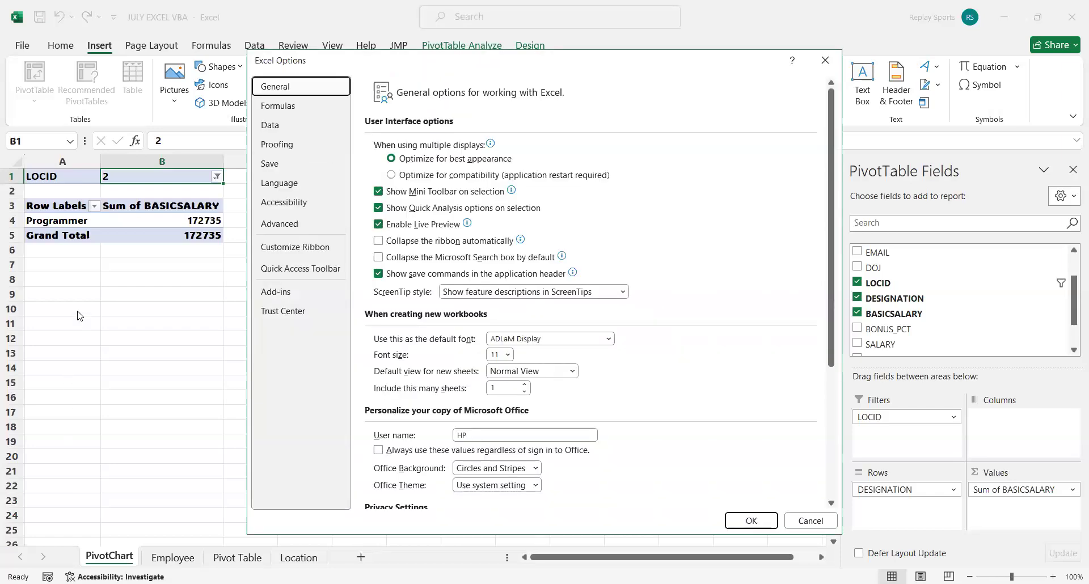
pyautogui.click(324, 253)
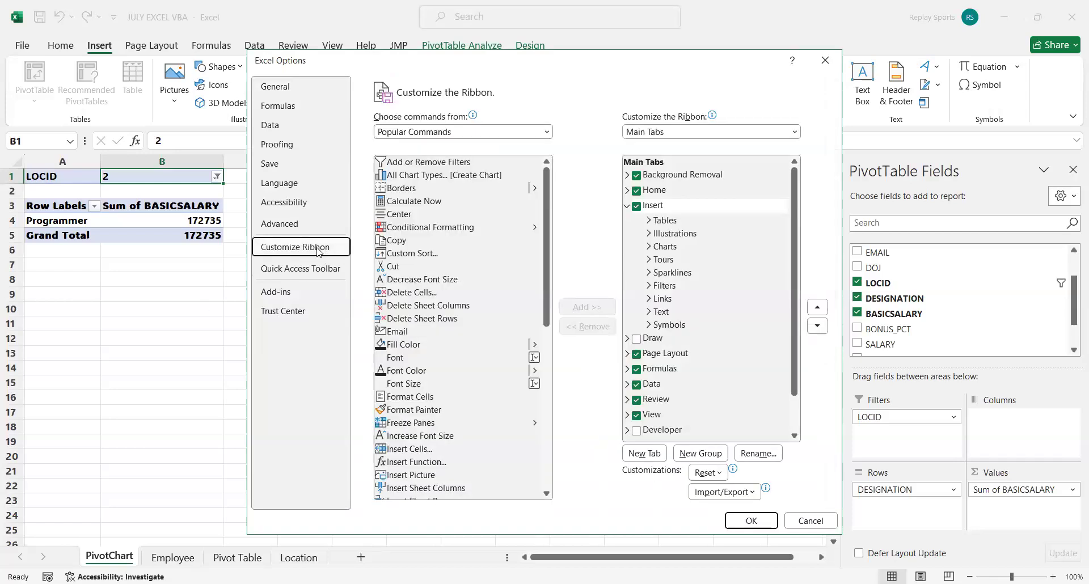
pyautogui.scroll(-1, 679, 365)
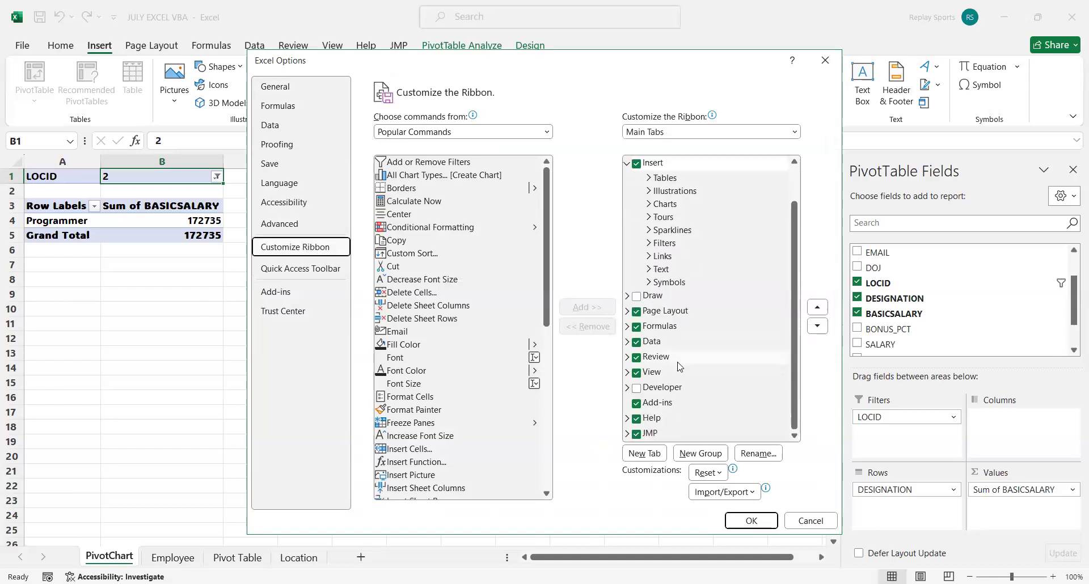
pyautogui.click(639, 391)
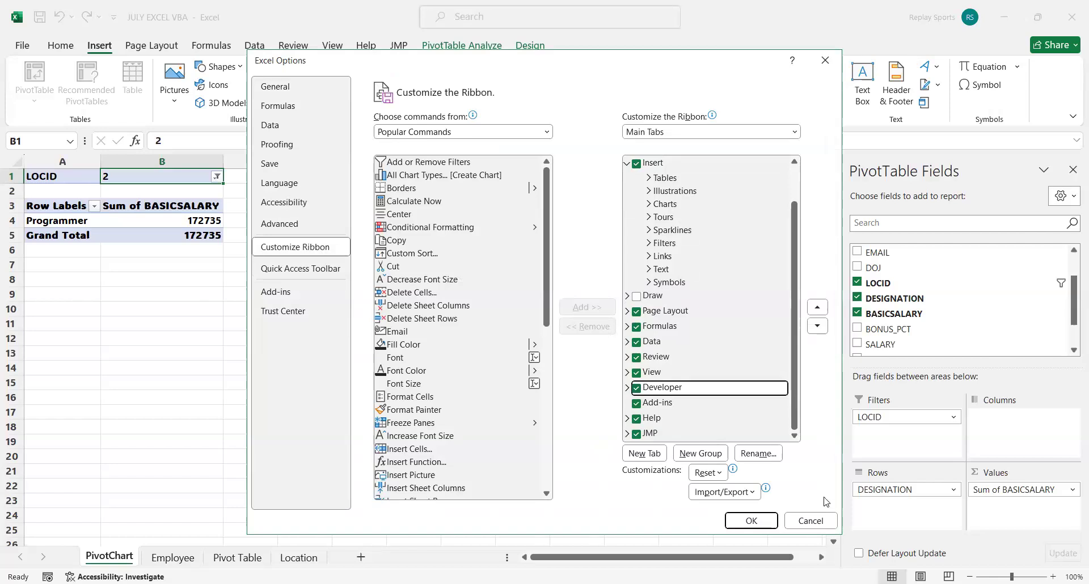
pyautogui.click(740, 520)
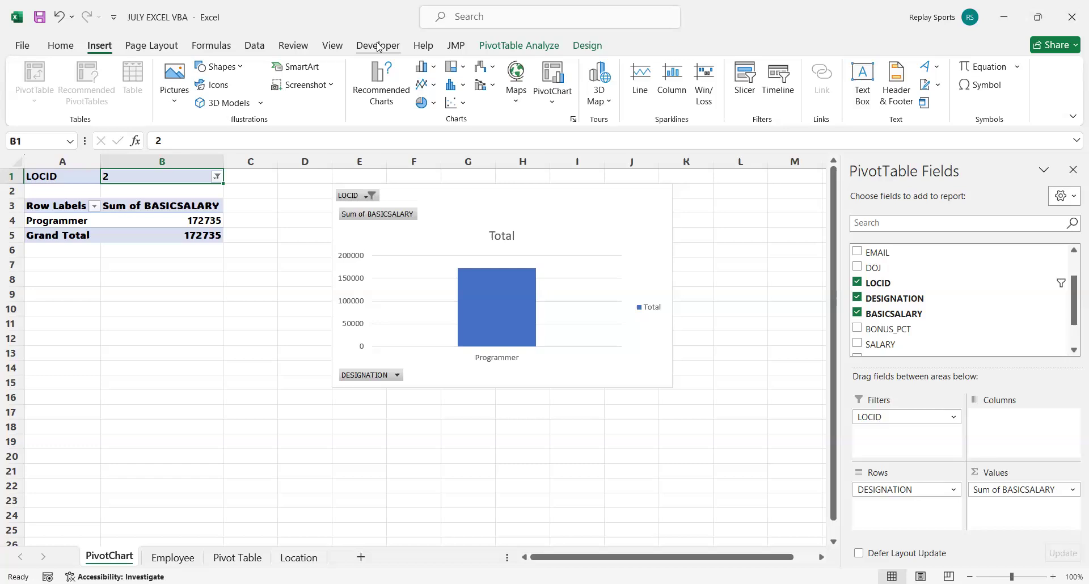
pyautogui.click(257, 302)
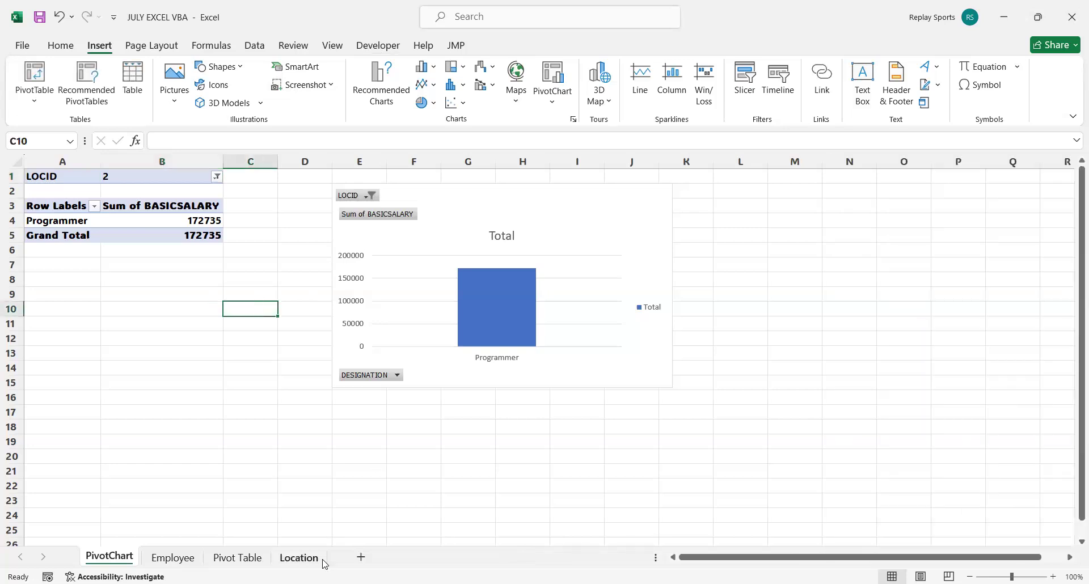
# Add a new worksheet, place it after the Location sheet and rename it PracticeVBA.
pyautogui.click(361, 558)
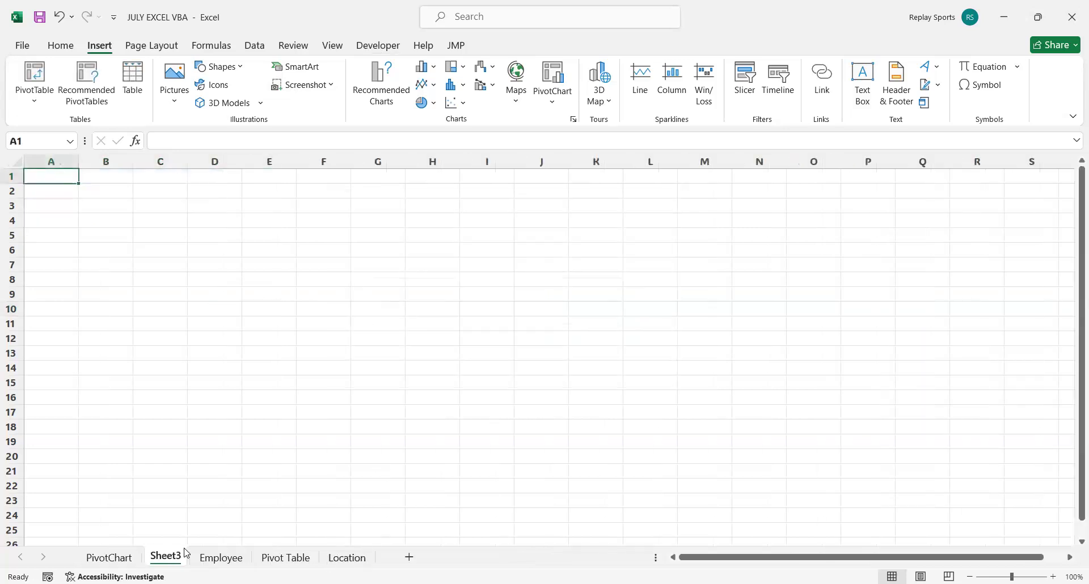
pyautogui.click(196, 533)
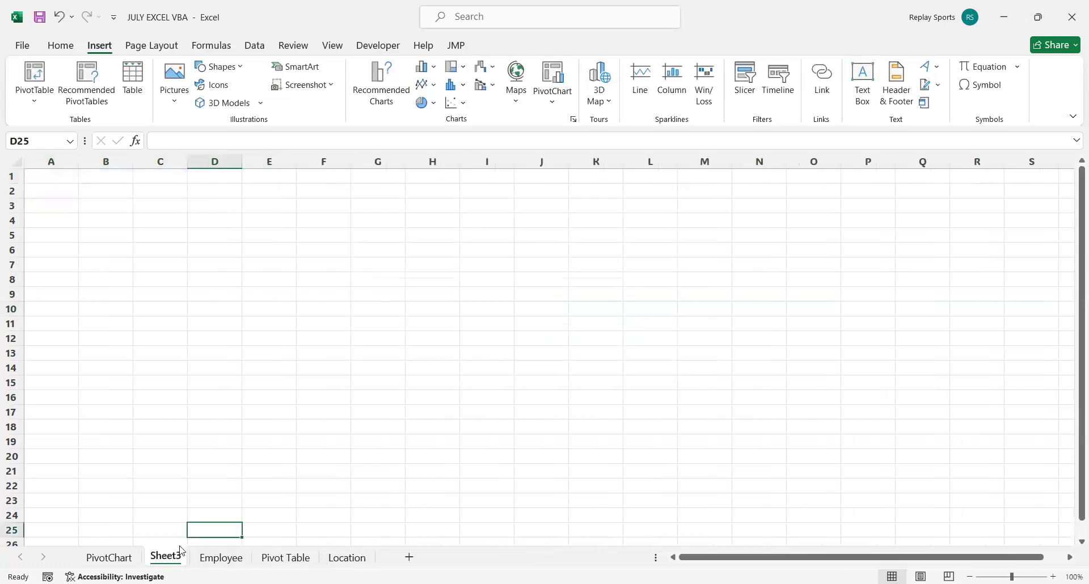
pyautogui.moveTo(383, 517); pyautogui.dragTo(353, 557)
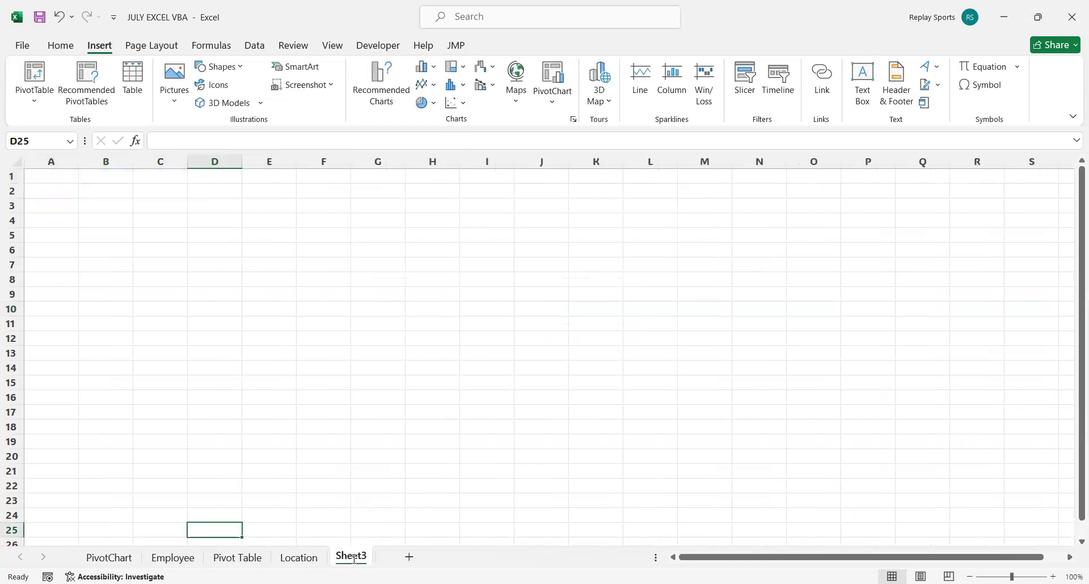
pyautogui.doubleClick(357, 558)
pyautogui.write('Pra')
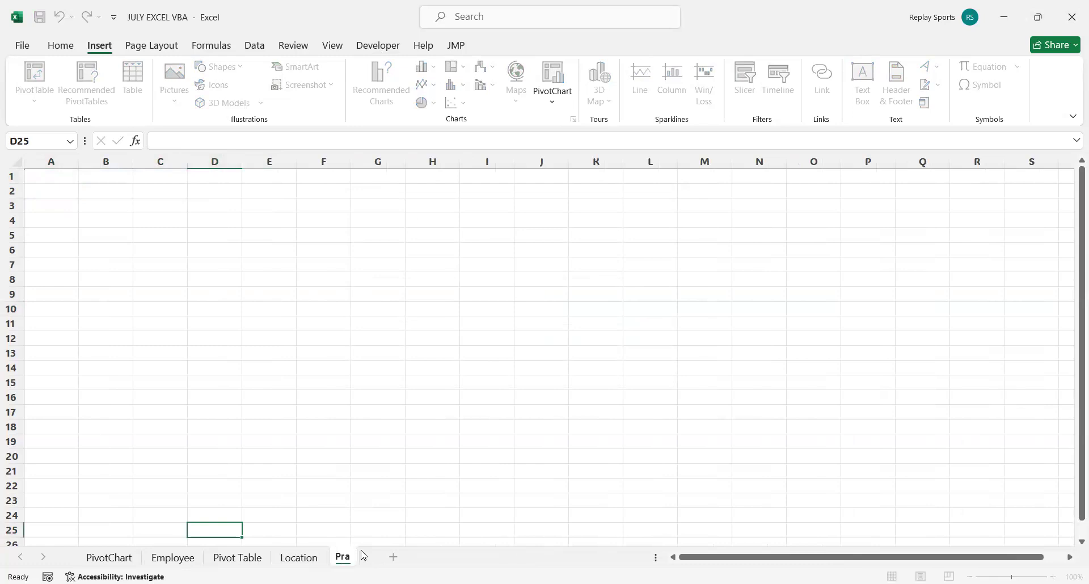
pyautogui.write('cticeVBA')
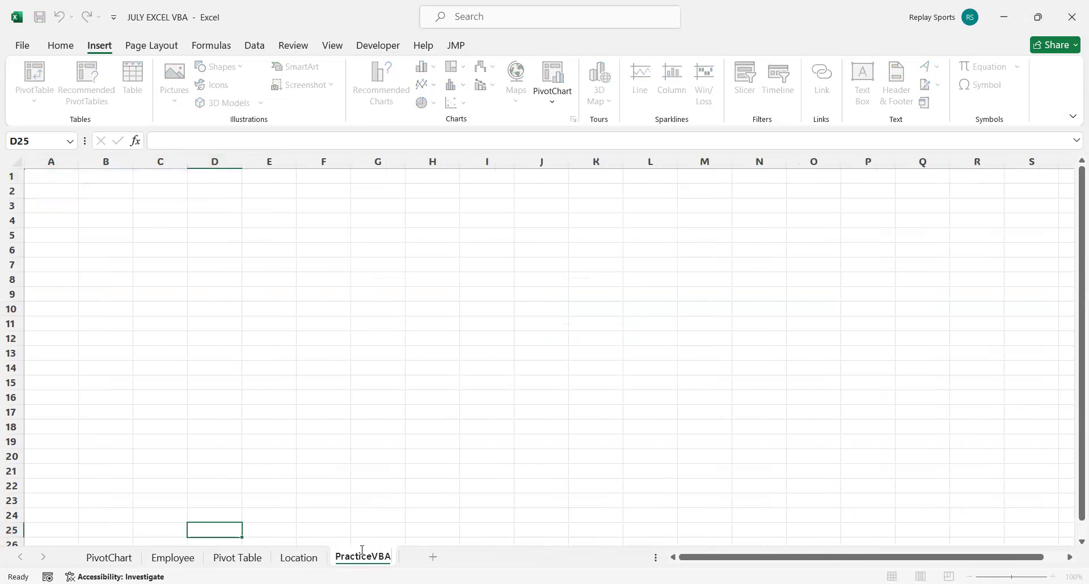
pyautogui.click(211, 252)
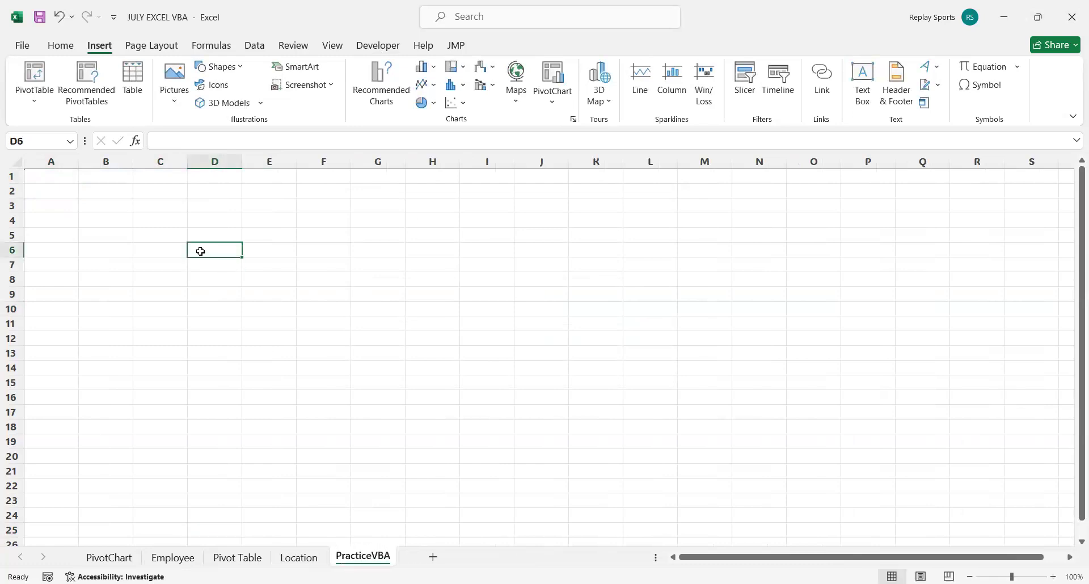
# Open the PracticeVBA sheet's code in the Visual Basic editor, maximize the code window and widen the project pane.
pyautogui.click(96, 190)
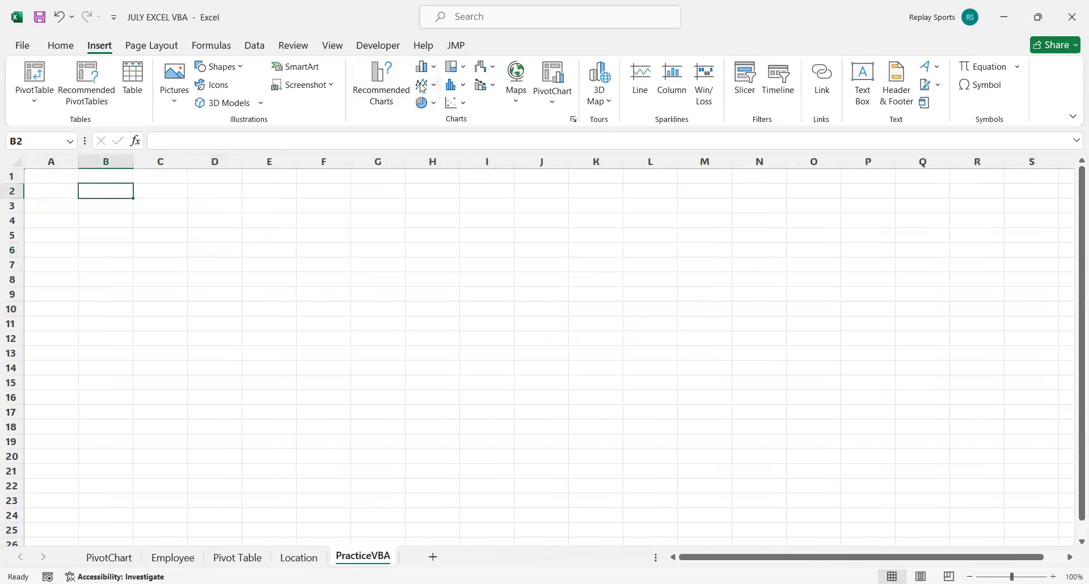
pyautogui.click(366, 49)
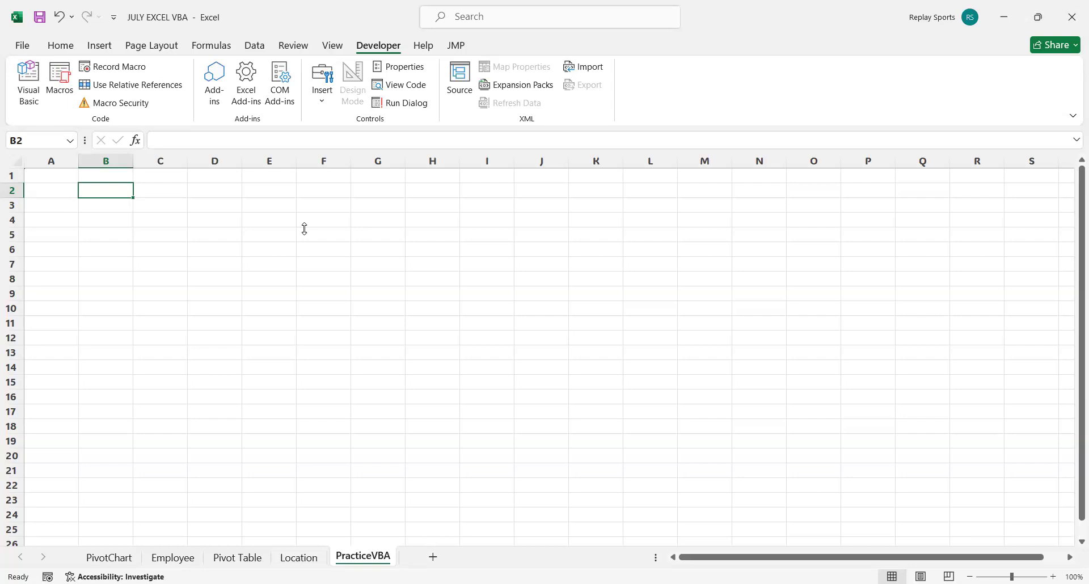
pyautogui.click(415, 94)
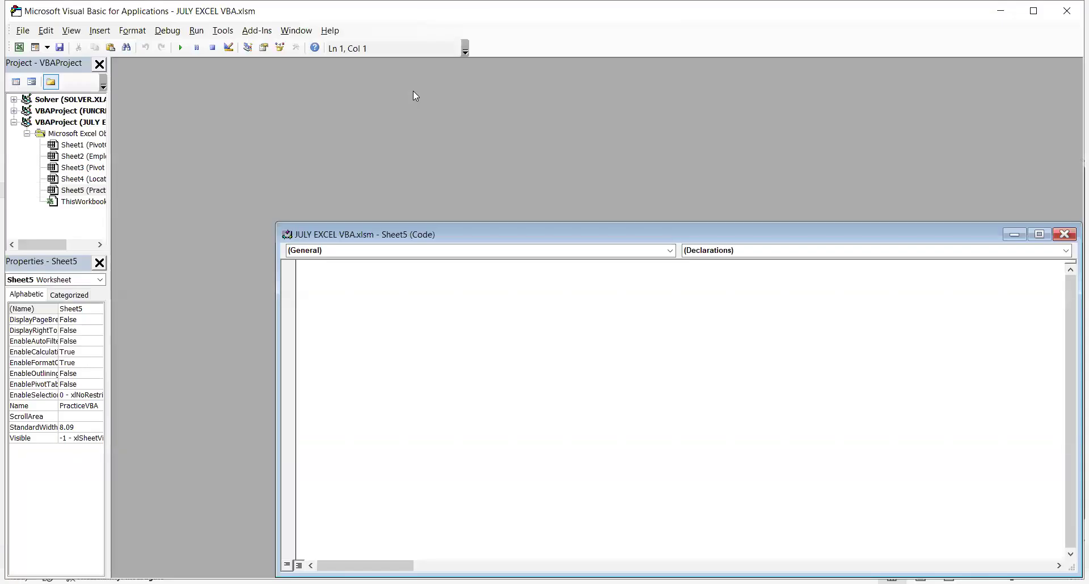
pyautogui.doubleClick(500, 242)
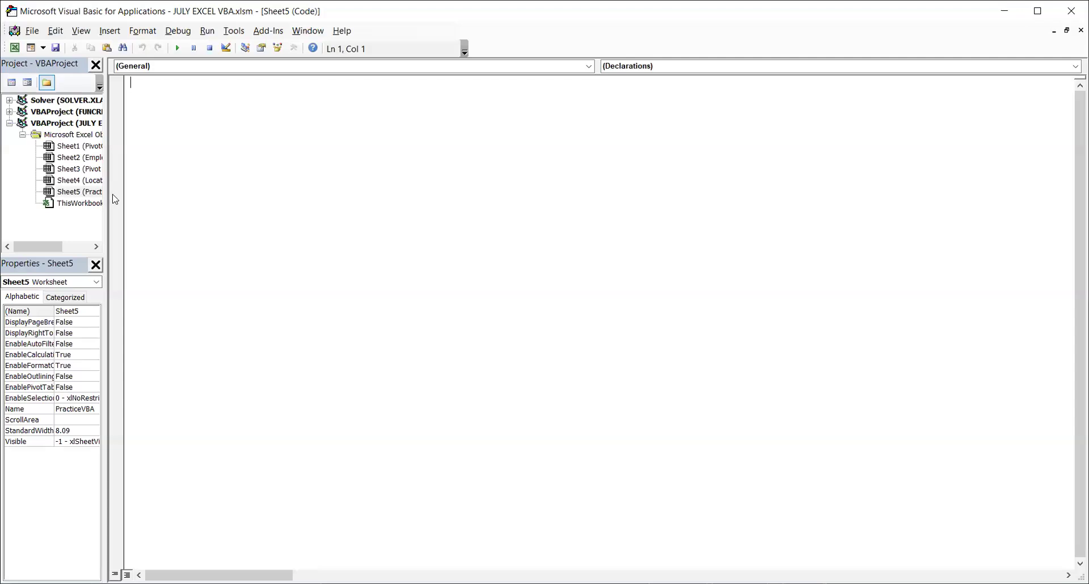
pyautogui.moveTo(103, 191); pyautogui.dragTo(150, 193)
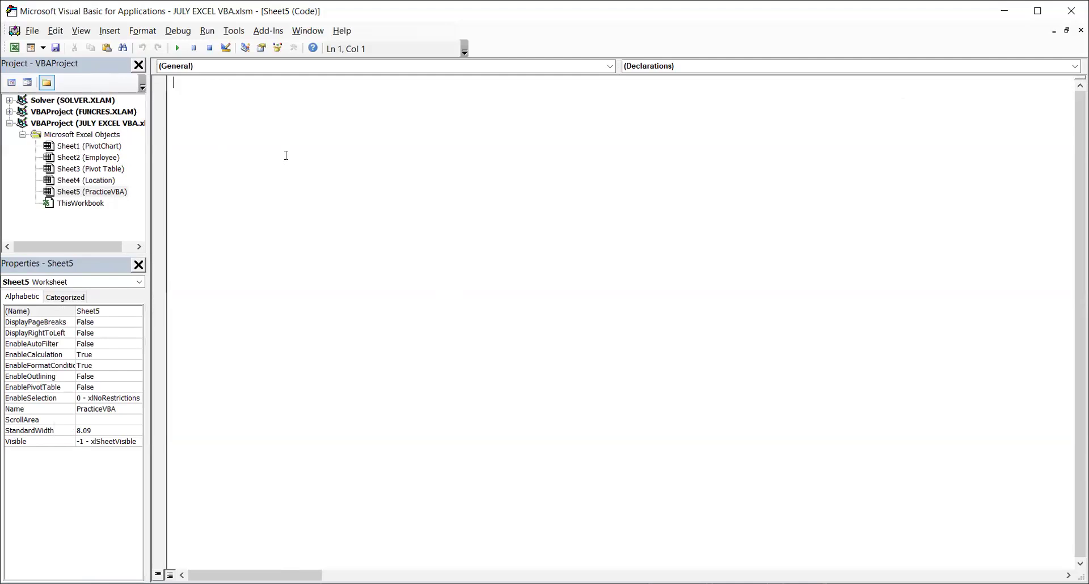
# Switch back to the Excel workbook and draw a Form Control button over about cells I7:I8 of the PracticeVBA sheet.
pyautogui.hotkey('alt', 'Tab')
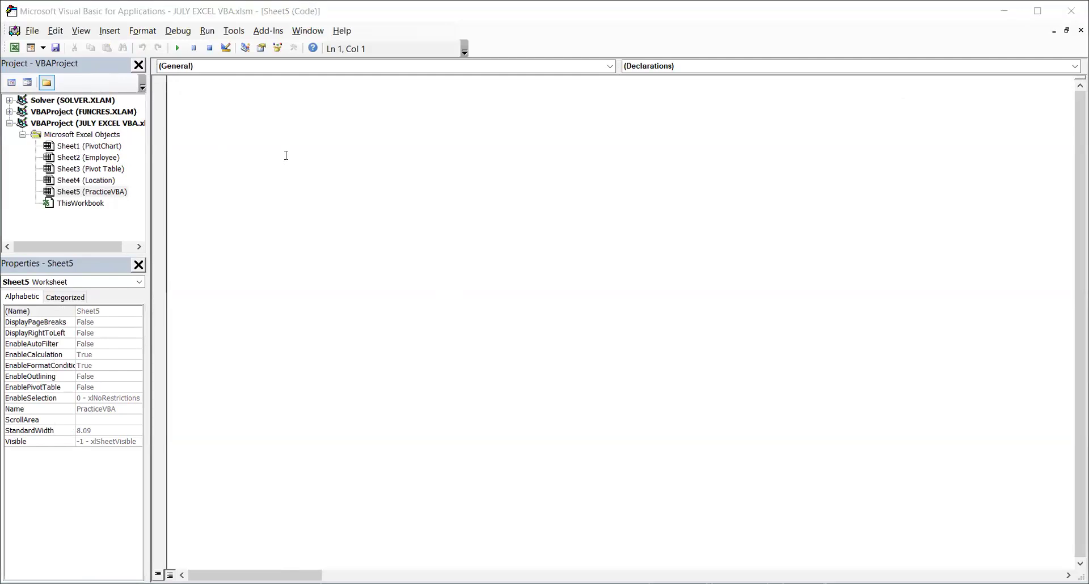
pyautogui.hotkey('alt', 'Tab')
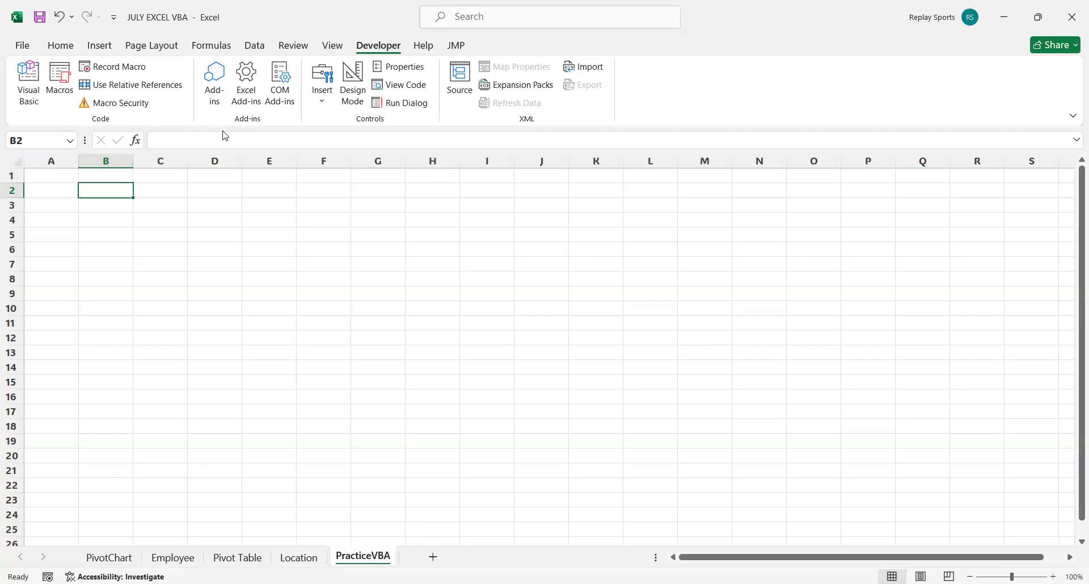
pyautogui.click(321, 108)
pyautogui.click(321, 108)
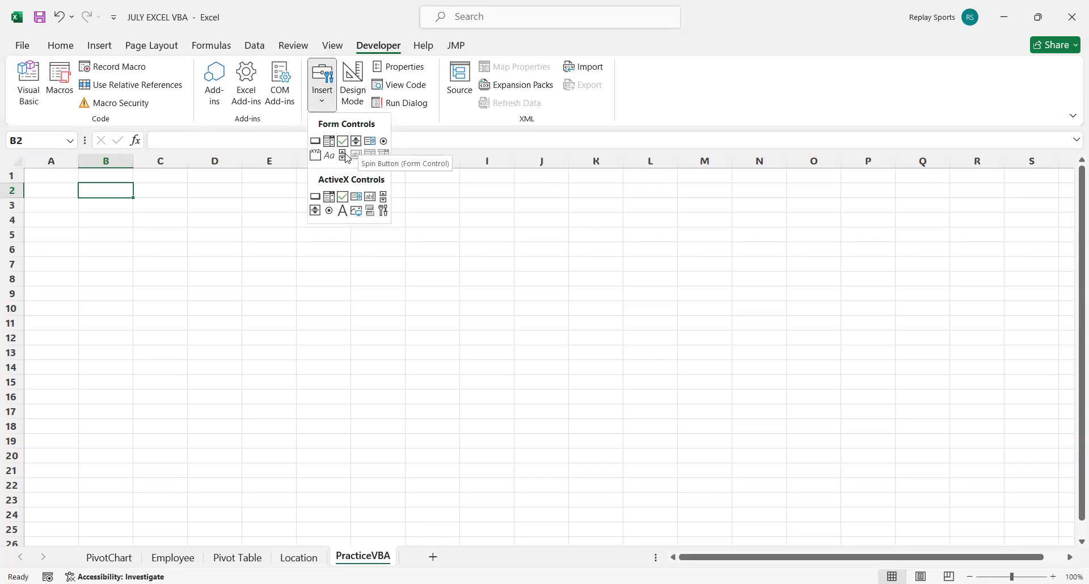
pyautogui.click(316, 143)
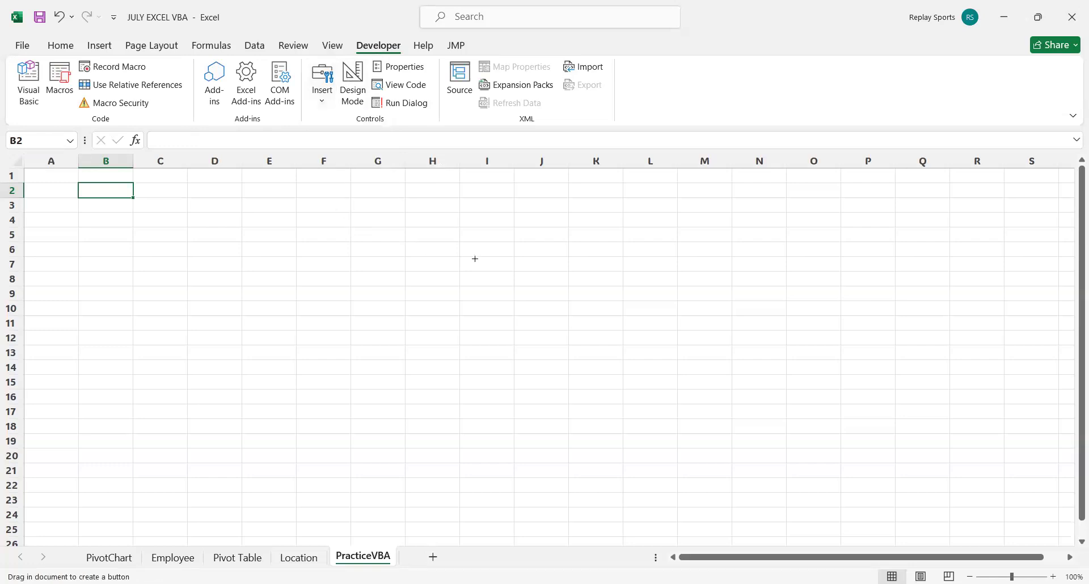
pyautogui.moveTo(462, 259); pyautogui.dragTo(513, 284)
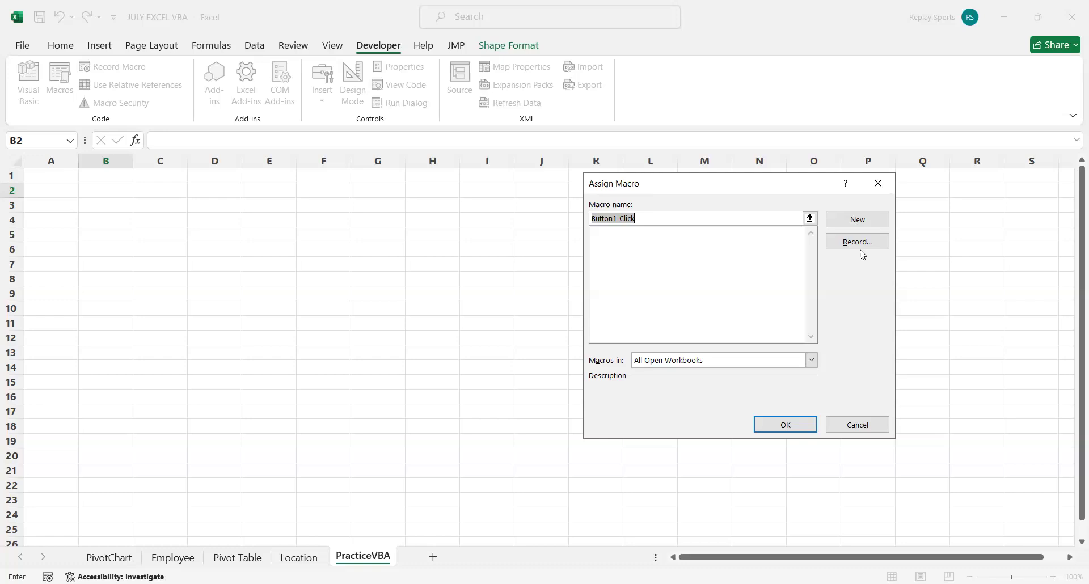
# Name the button's macro Say_Hi, create it as a new macro and select the Sub keyword in its code.
pyautogui.click(663, 219)
pyautogui.moveTo(663, 219); pyautogui.dragTo(595, 220)
pyautogui.write('Say')
pyautogui.press('BackSpace')
pyautogui.write('_Hi')
pyautogui.click(876, 219)
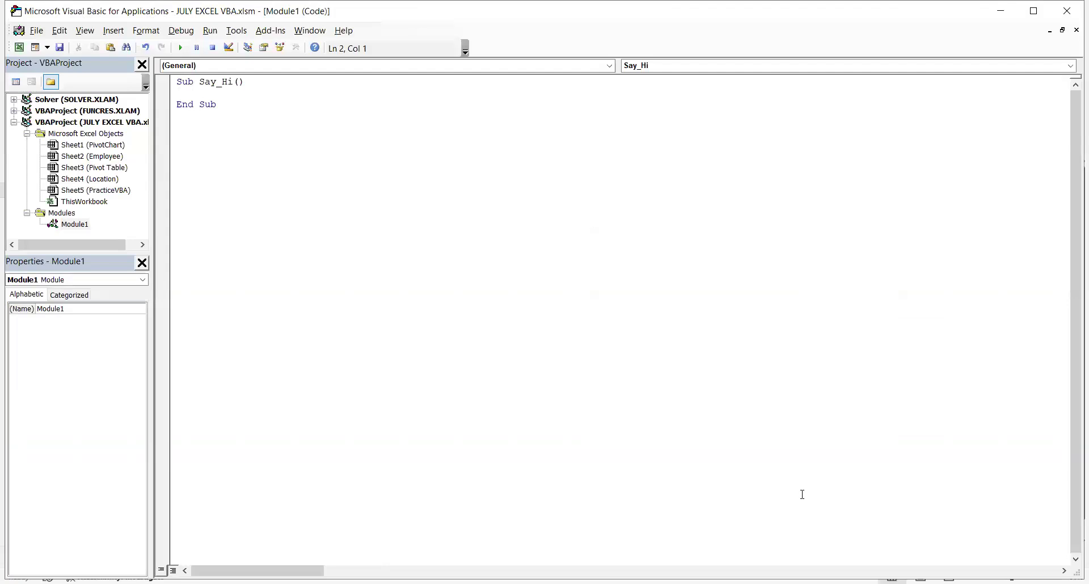
pyautogui.doubleClick(186, 81)
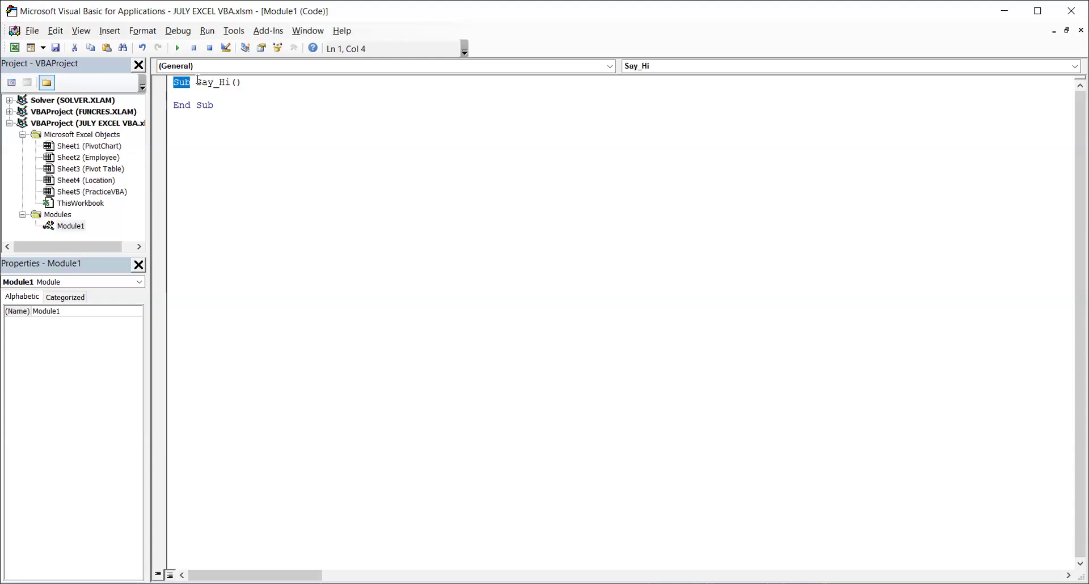
pyautogui.moveTo(229, 81)
pyautogui.mouseDown()
pyautogui.moveTo(219, 81)
pyautogui.moveTo(238, 81)
pyautogui.mouseUp()
pyautogui.click(241, 81)
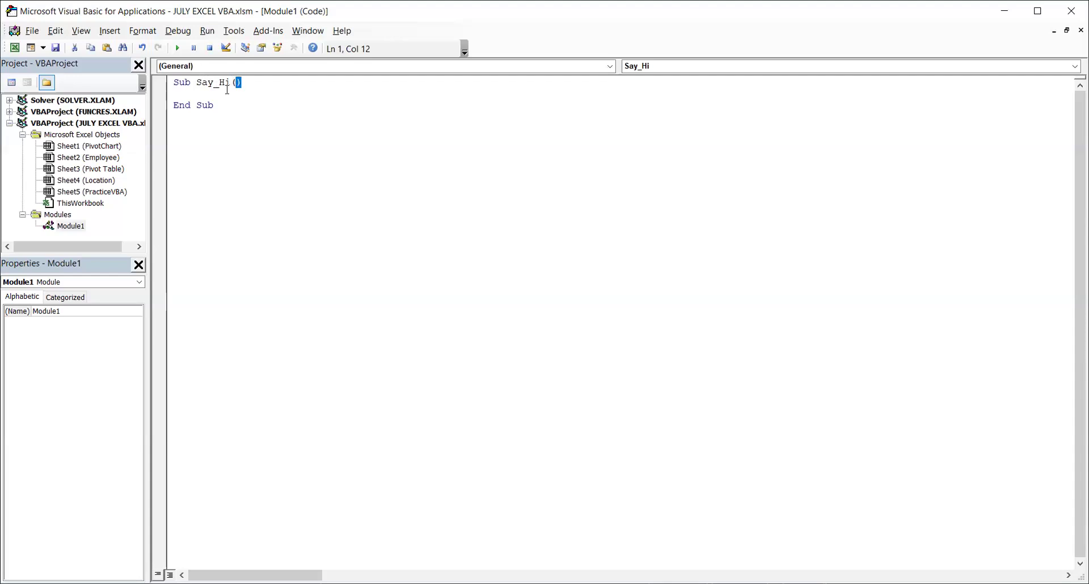
pyautogui.moveTo(213, 104); pyautogui.dragTo(191, 83)
# Insert an extra line in the body of the Say_Hi macro and begin an indented MsgBox statement there.
pyautogui.click(180, 93)
pyautogui.press('Return')
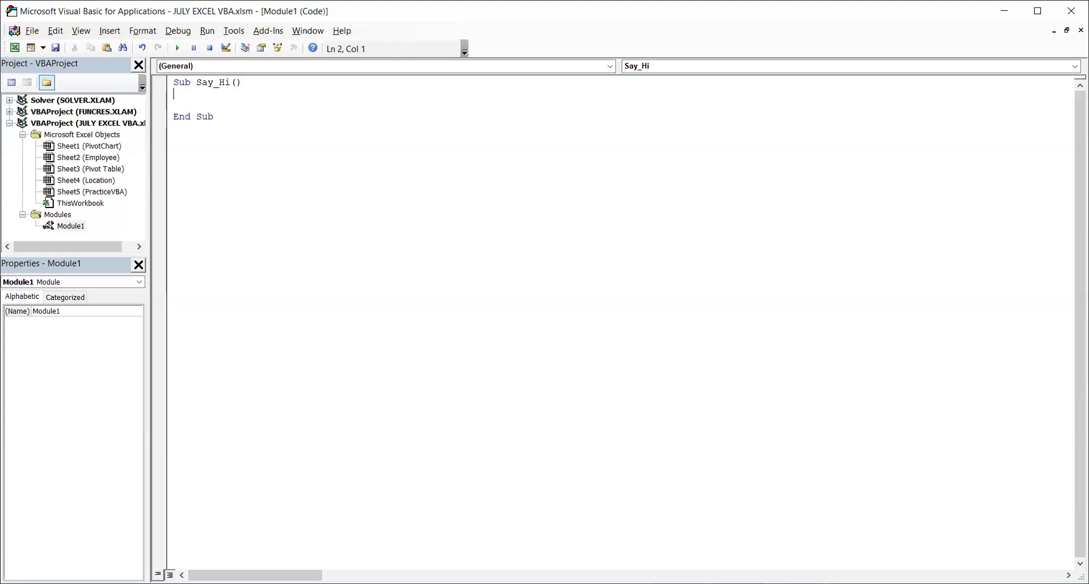
pyautogui.press('Tab')
pyautogui.write('MsgBox')
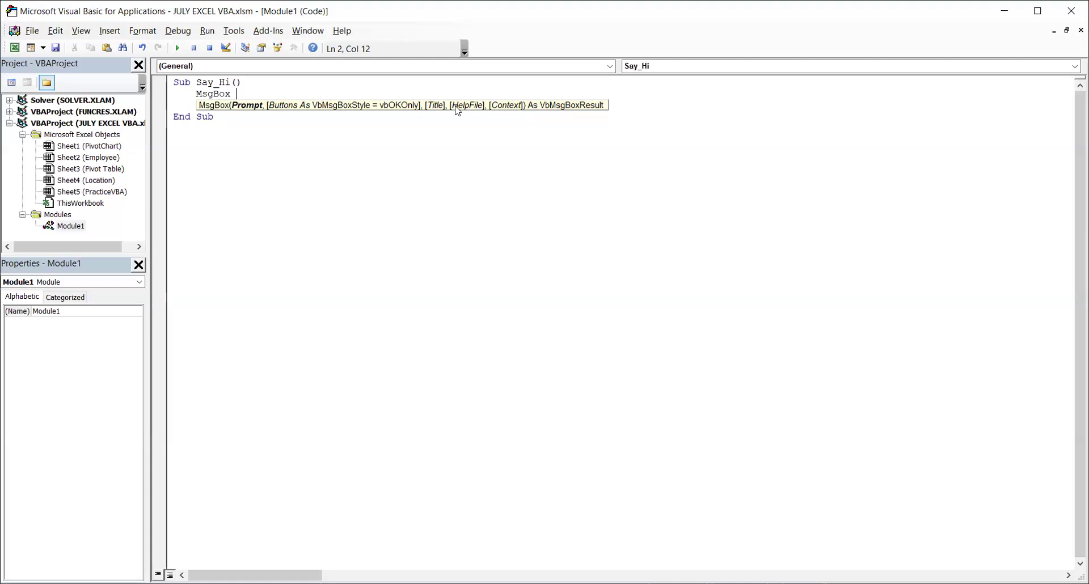
# Complete the MsgBox statement in Say_Hi with the parenthesized prompt "How are you?".
pyautogui.write('(')
pyautogui.write('"')
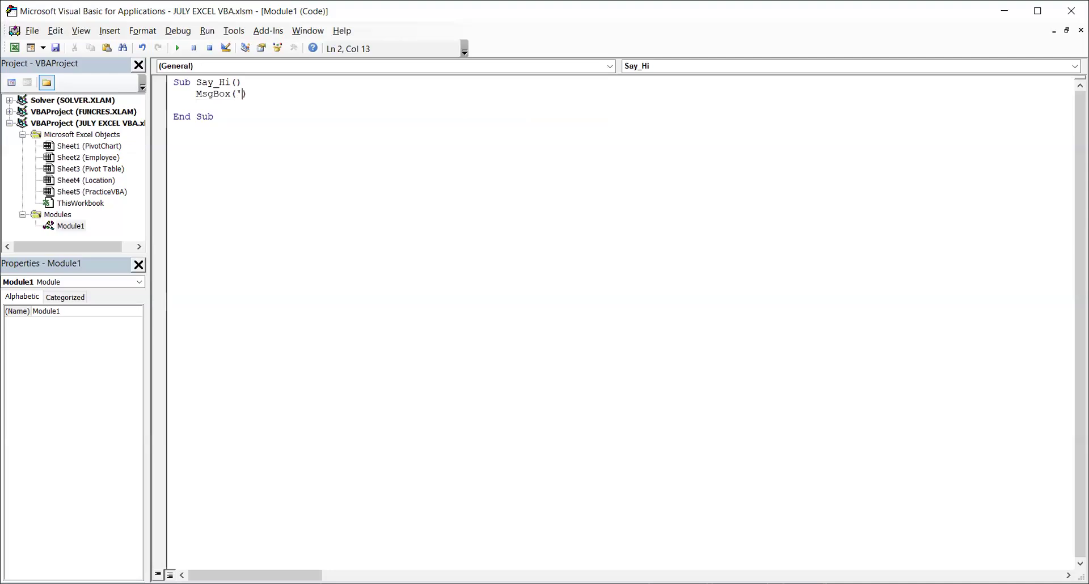
pyautogui.press('BackSpace')
pyautogui.write('"How are you?"')
pyautogui.click(397, 192)
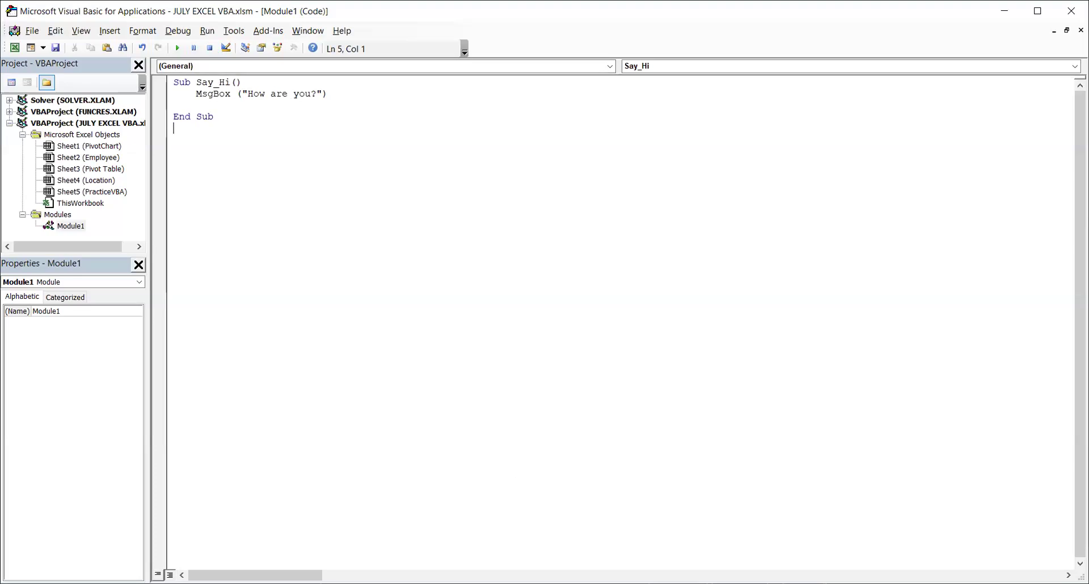
# Switch back to the Excel workbook, deselect the button on the PracticeVBA sheet and run its macro from it.
pyautogui.hotkey('alt', 'F11')
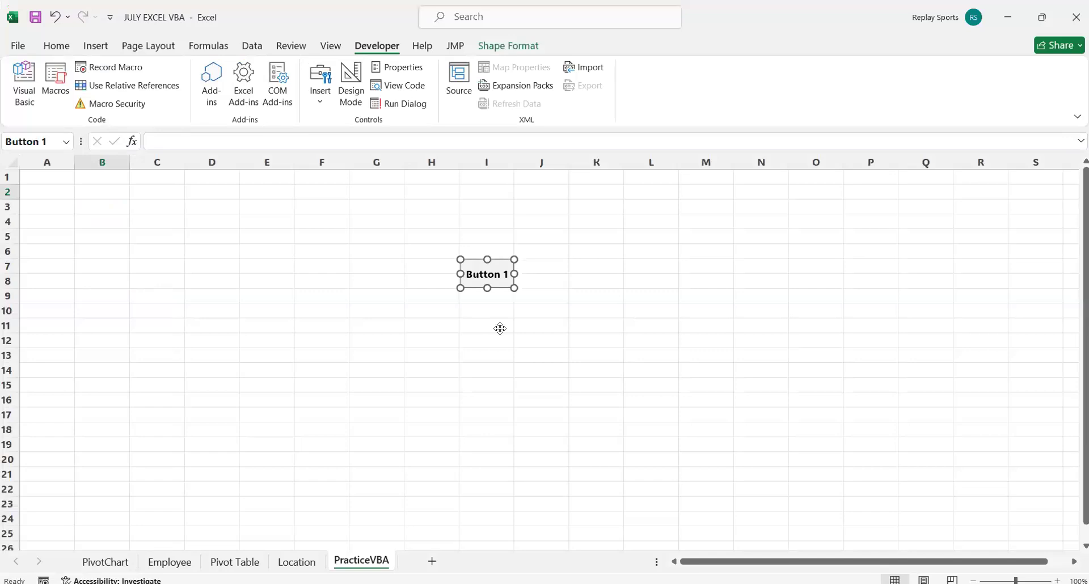
pyautogui.click(536, 326)
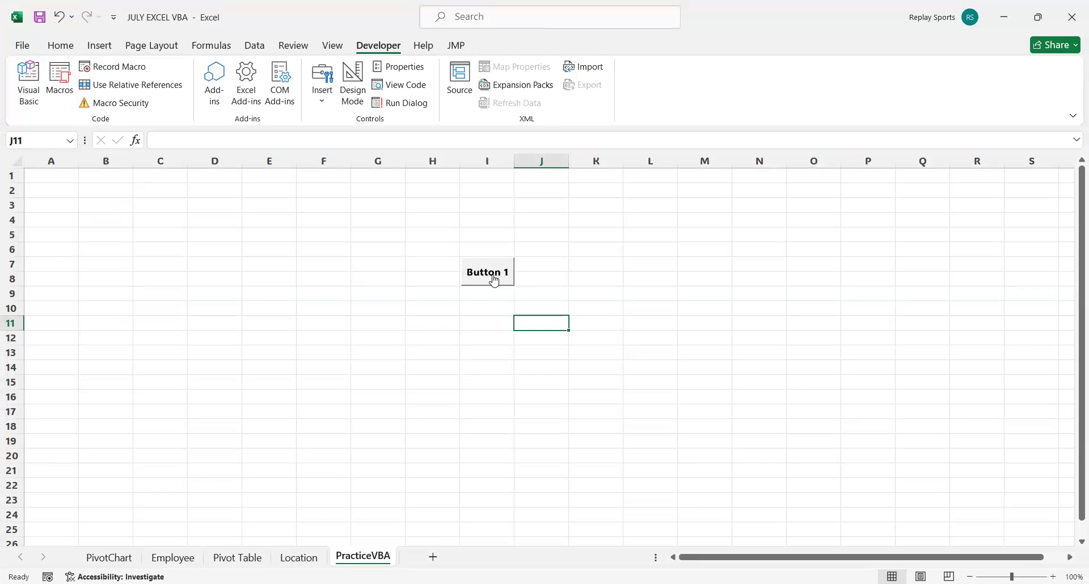
pyautogui.click(494, 280)
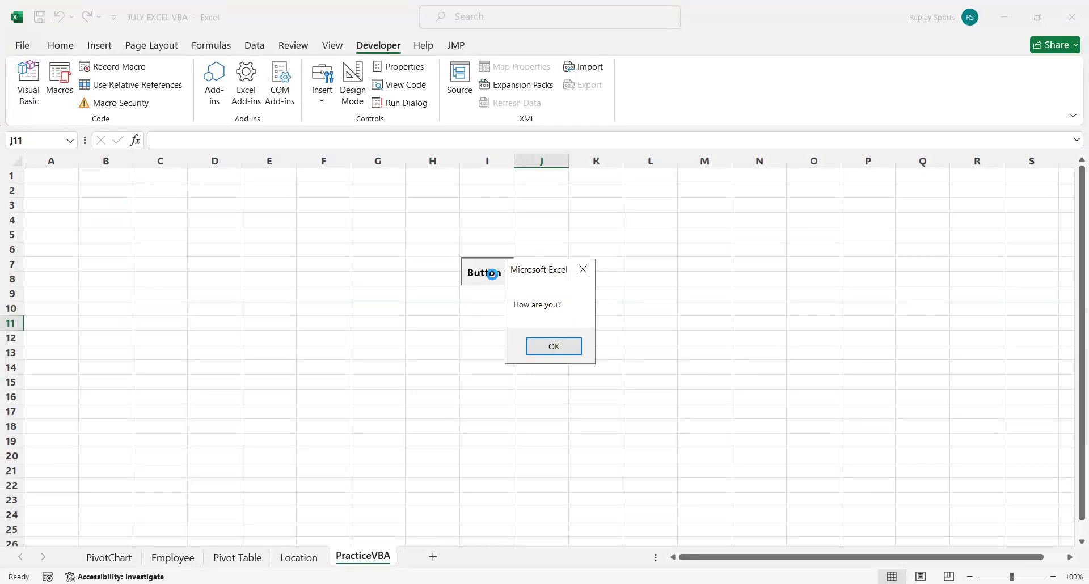
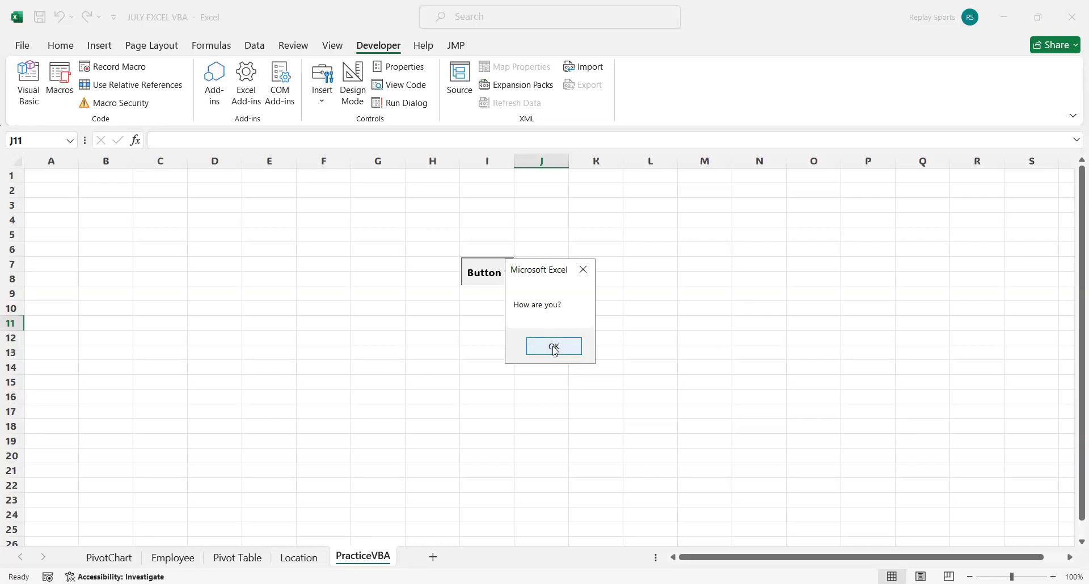
# Dismiss the message box, run the macro once more from the button and dismiss its message again.
pyautogui.click(553, 346)
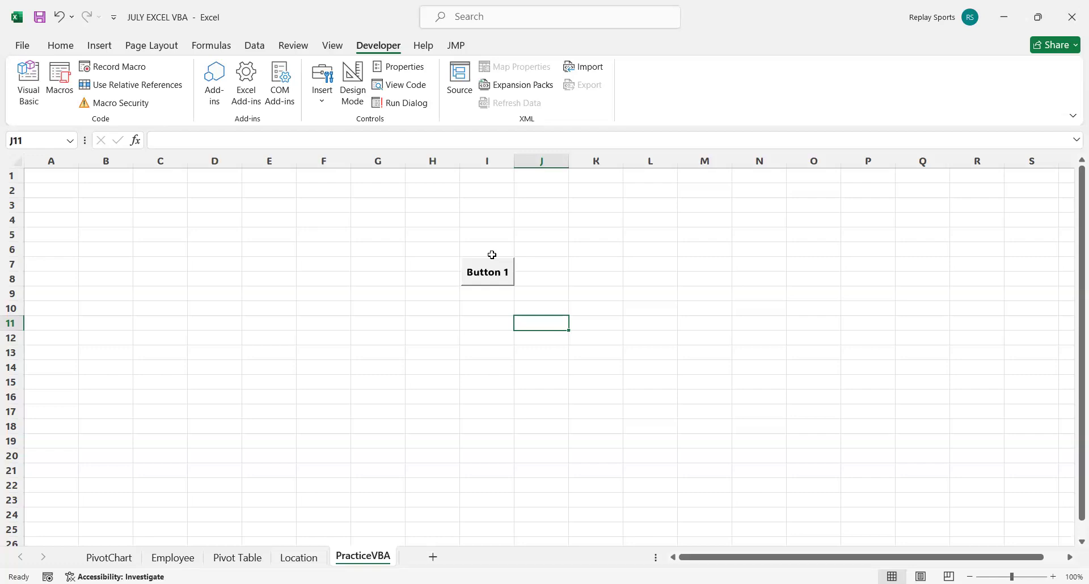
pyautogui.click(490, 265)
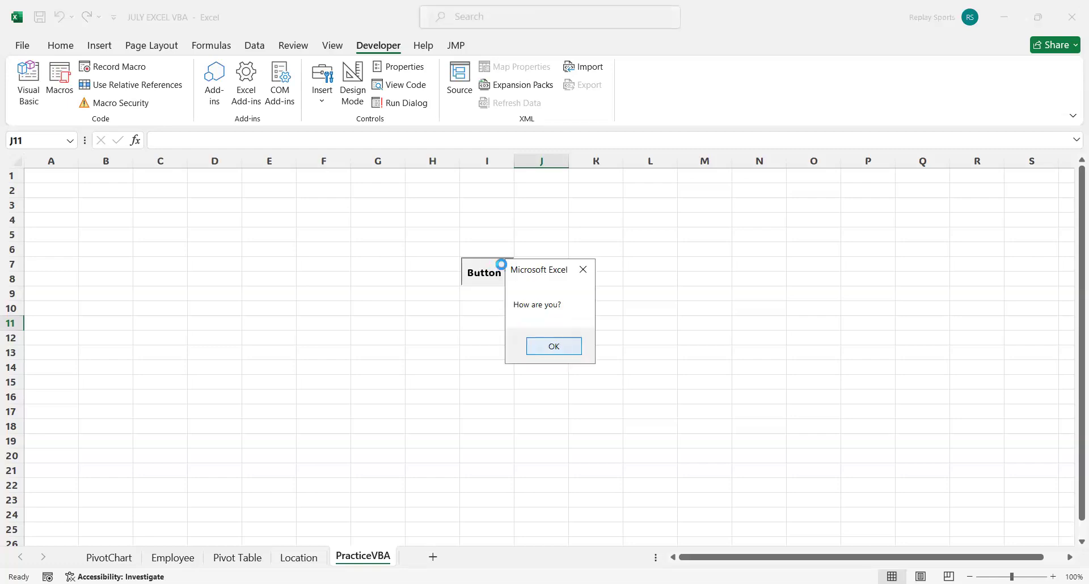
pyautogui.click(554, 347)
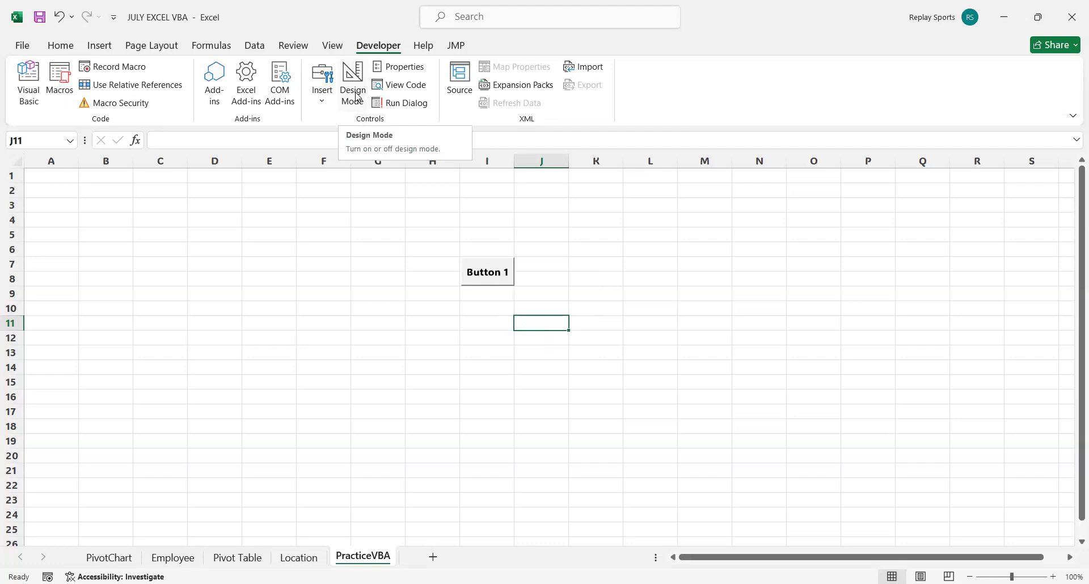
# Select Button 1 and set its label to bold, size 12 and blue in its control formatting.
pyautogui.keyDown('ctrl'); pyautogui.click(492, 272); pyautogui.keyUp('ctrl')
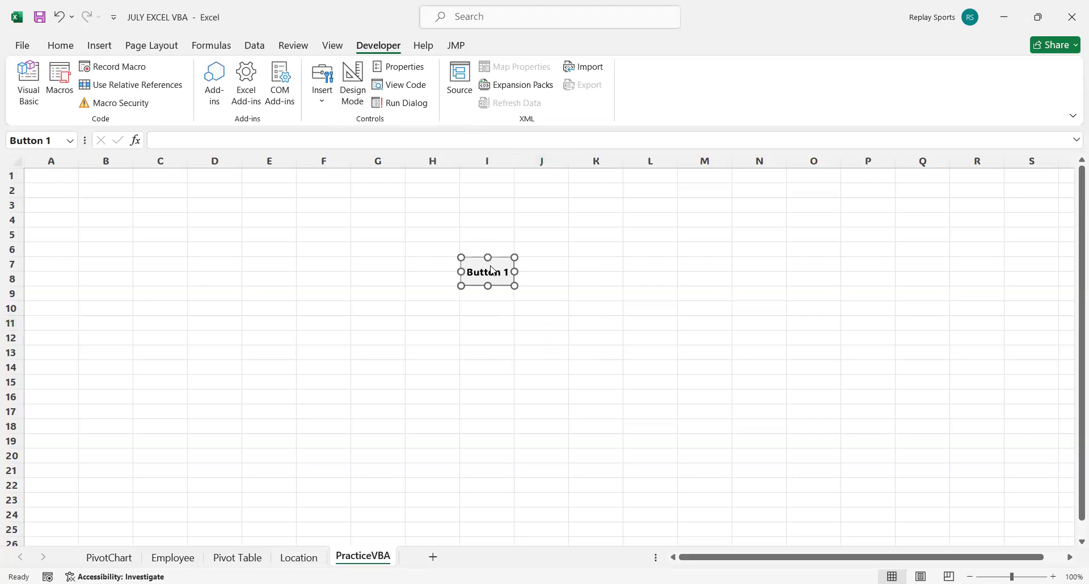
pyautogui.rightClick(492, 271)
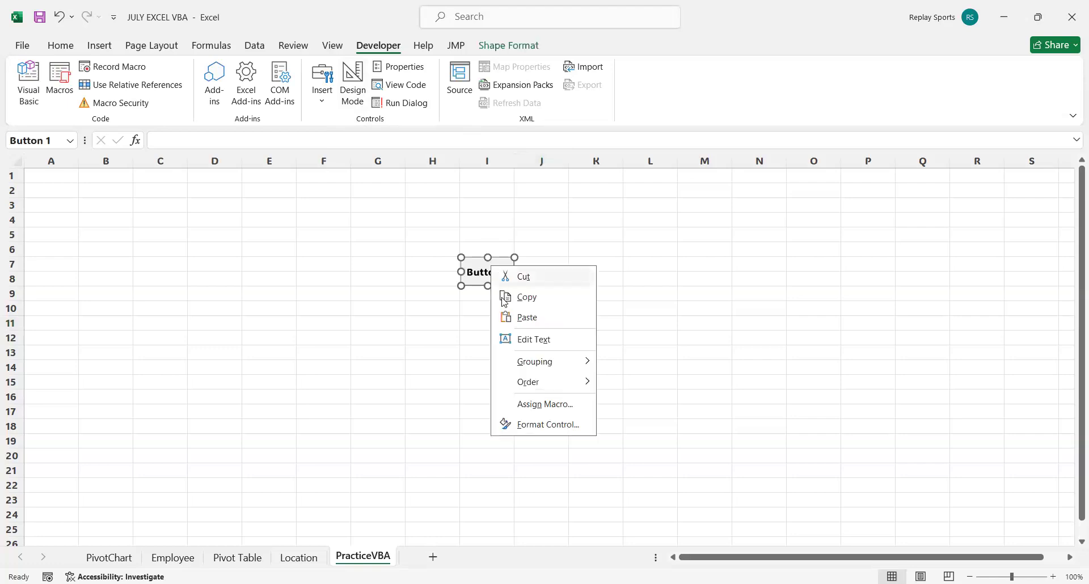
pyautogui.click(548, 425)
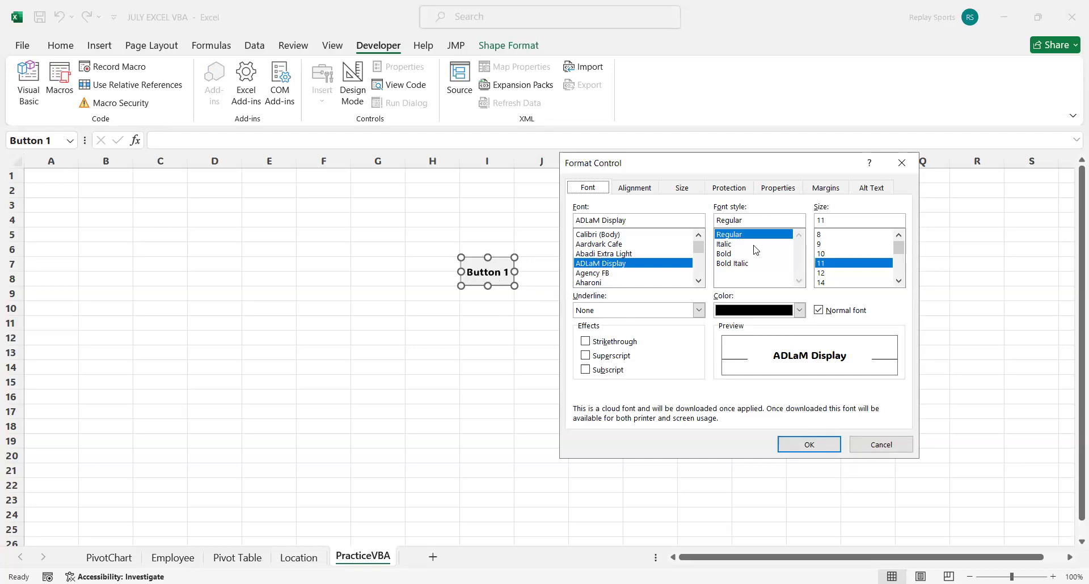
pyautogui.click(735, 254)
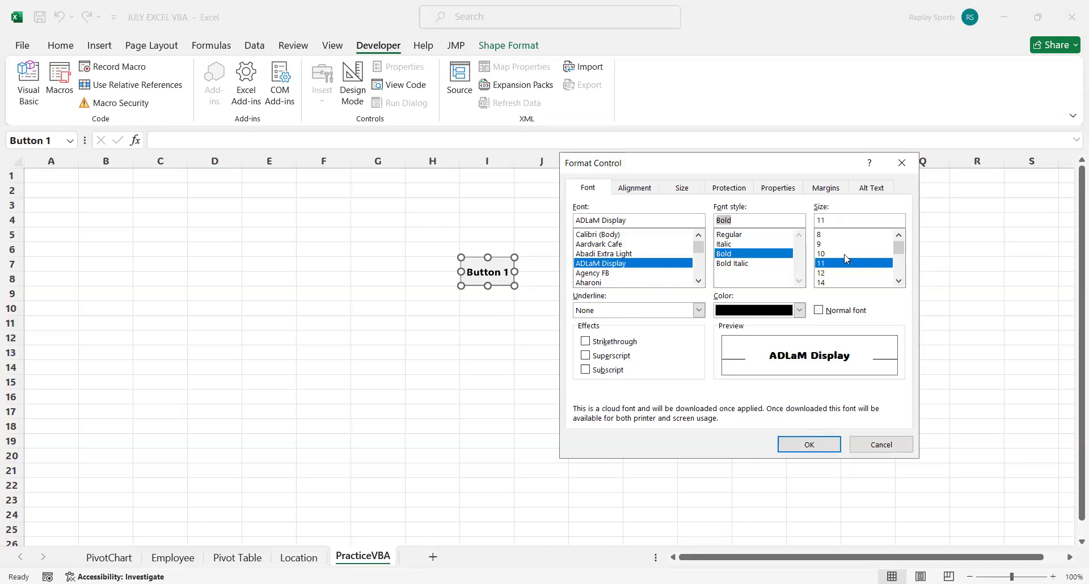
pyautogui.click(823, 273)
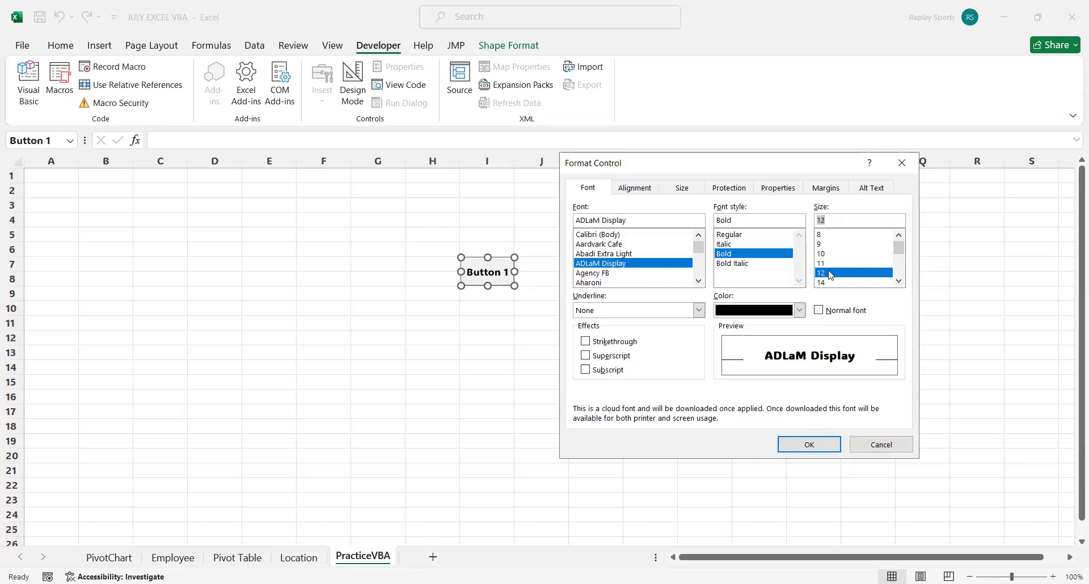
pyautogui.click(799, 311)
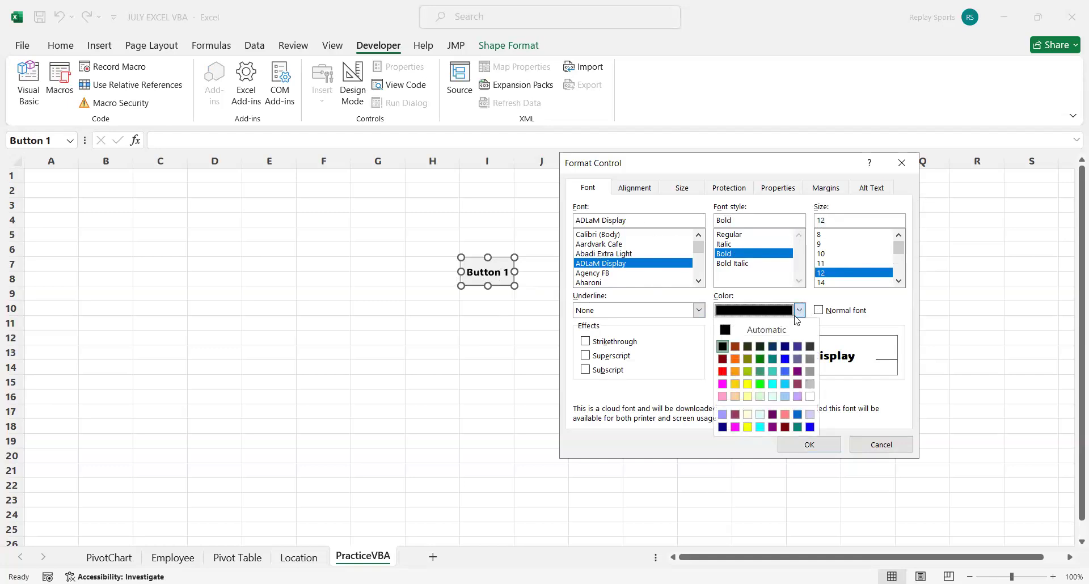
pyautogui.click(786, 359)
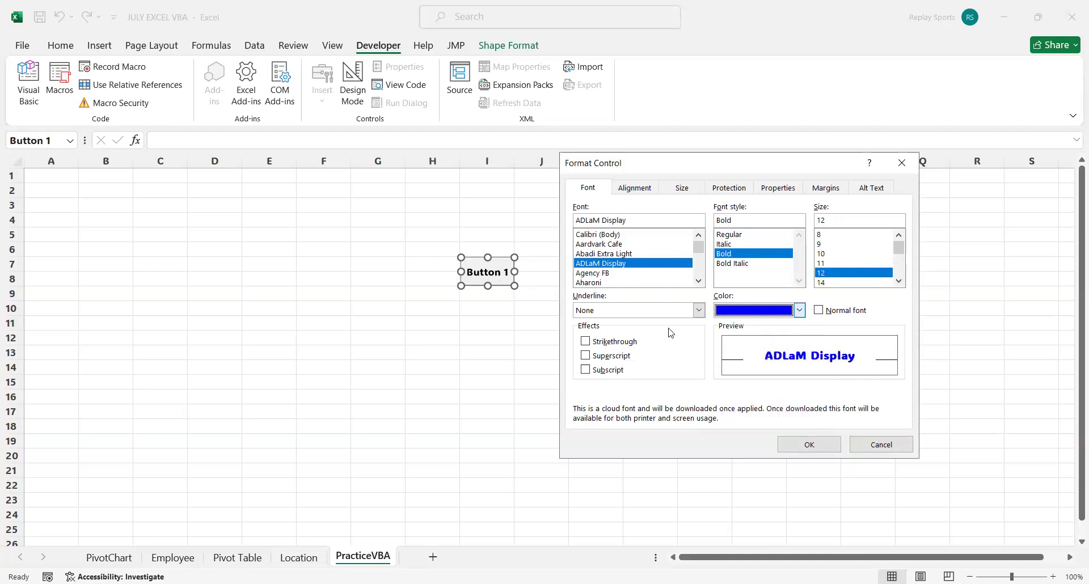
# Increase the button's width slightly, review the remaining control settings through alternative text and apply the formatting.
pyautogui.click(636, 187)
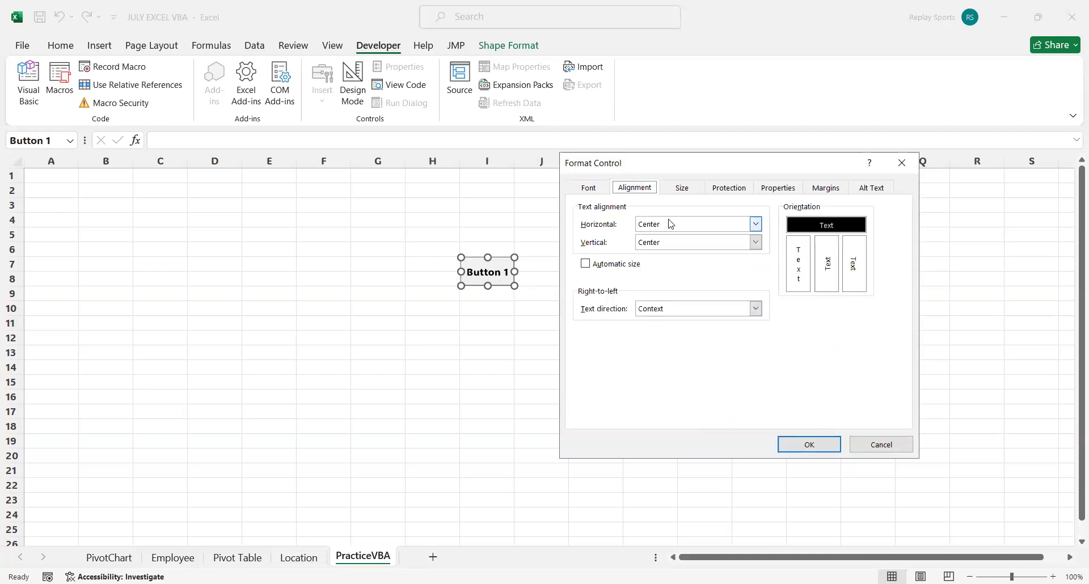
pyautogui.click(688, 189)
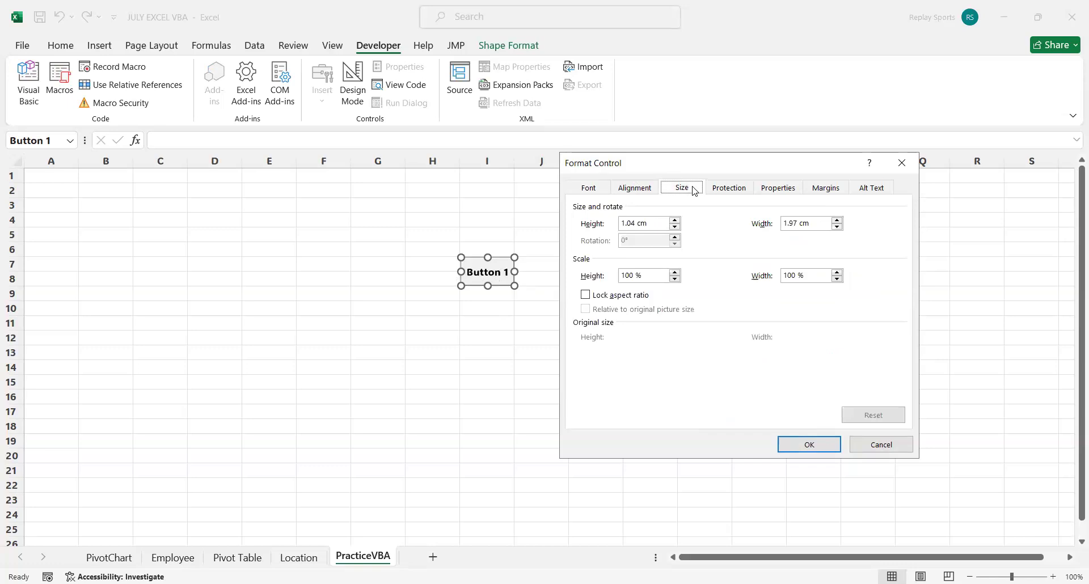
pyautogui.click(838, 221)
pyautogui.click(737, 192)
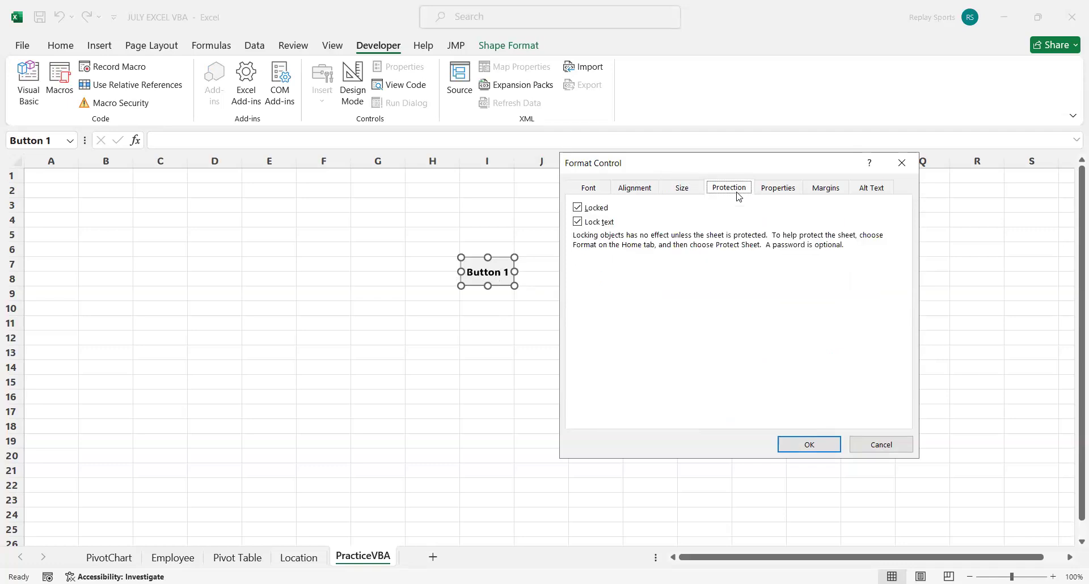
pyautogui.click(778, 197)
pyautogui.click(830, 197)
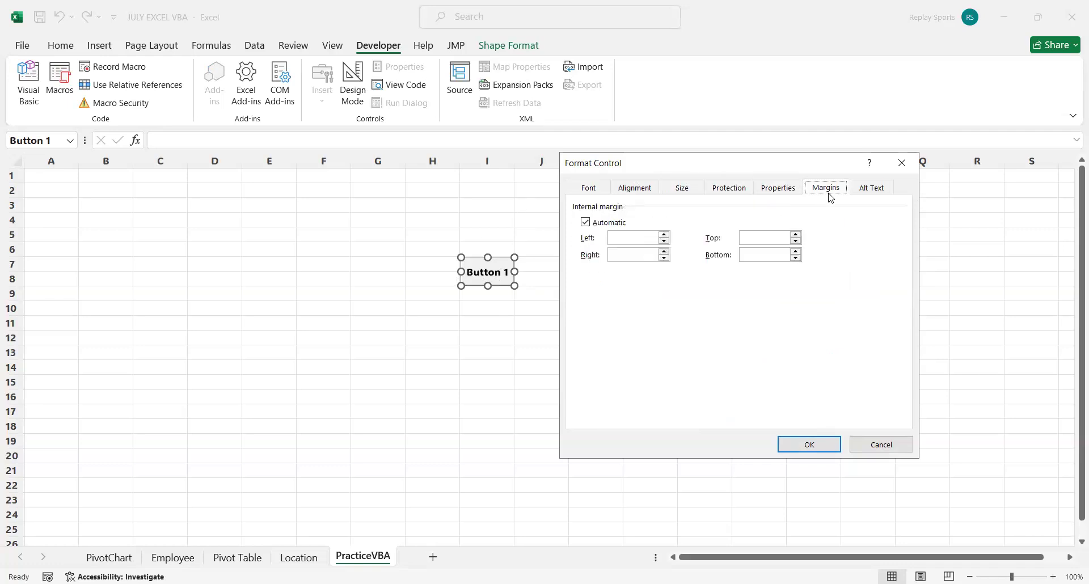
pyautogui.click(874, 192)
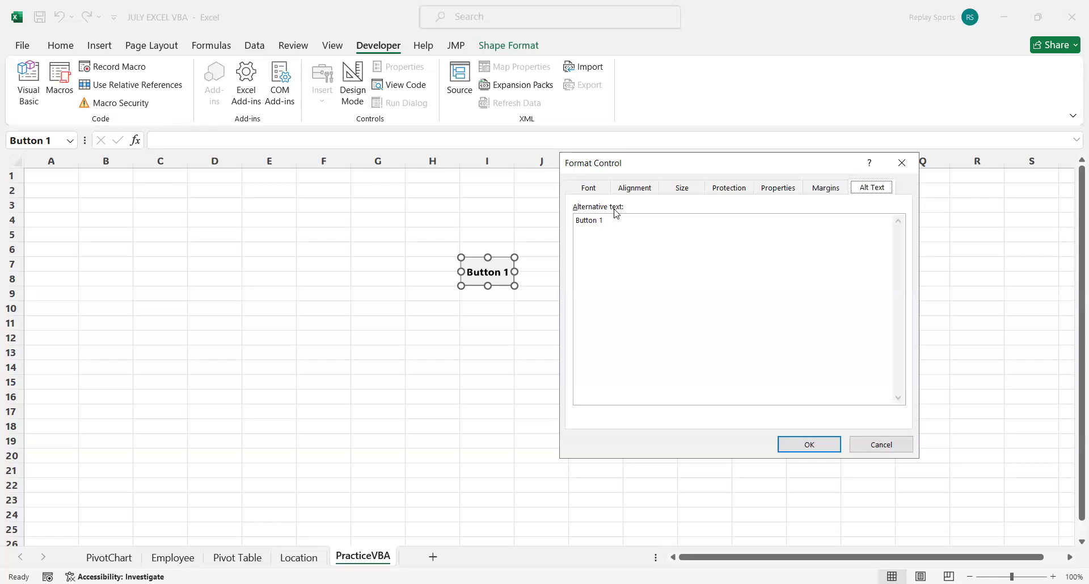
pyautogui.click(593, 193)
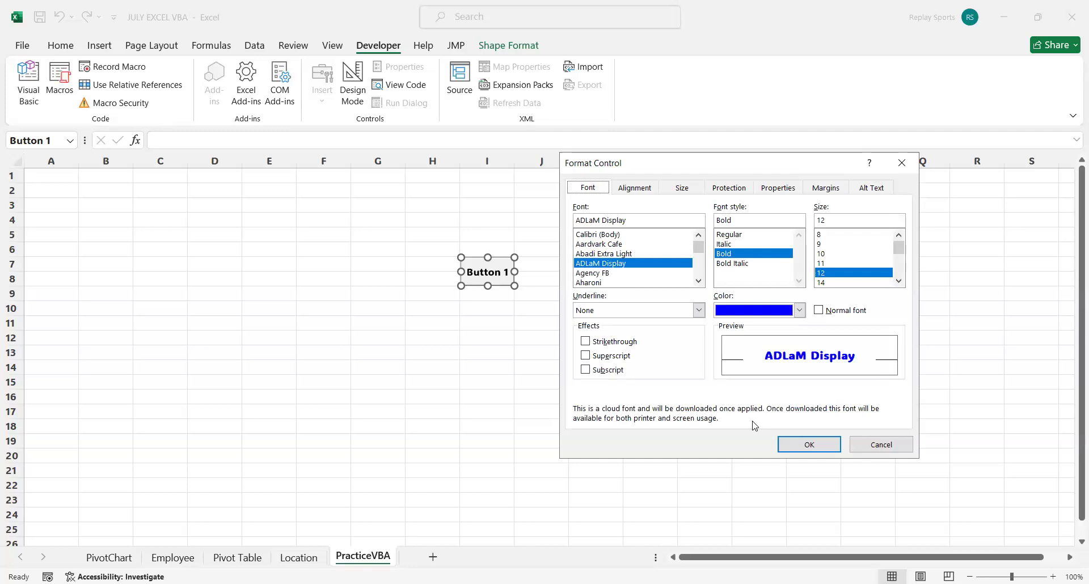
pyautogui.click(820, 443)
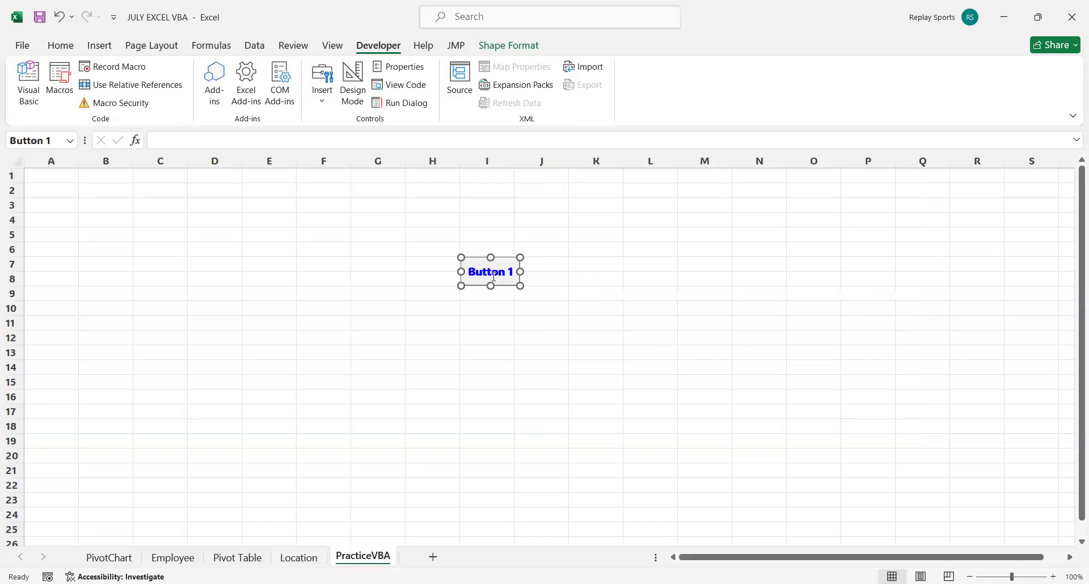
# Replace the button's label with HELLO and deselect the button.
pyautogui.click(493, 272)
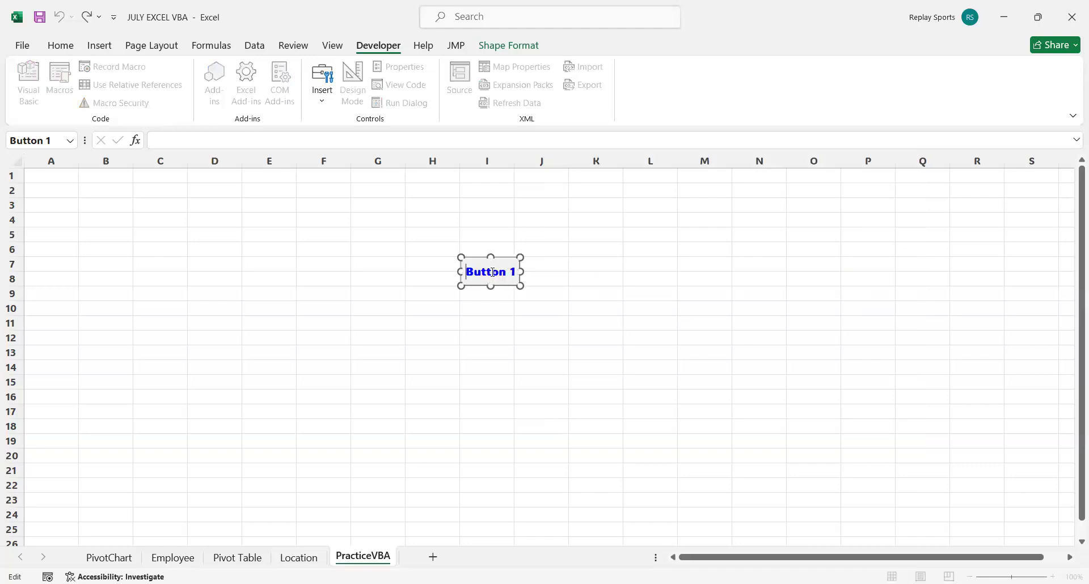
pyautogui.hotkey('shift', 'Right')
pyautogui.hotkey('shift', 'Right')
pyautogui.hotkey('shift', 'Right')
pyautogui.hotkey('shift', 'Right')
pyautogui.hotkey('shift', 'Right')
pyautogui.hotkey('shift', 'Right')
pyautogui.hotkey('shift', 'Right')
pyautogui.hotkey('shift', 'Right')
pyautogui.write('HELLO')
pyautogui.click(718, 365)
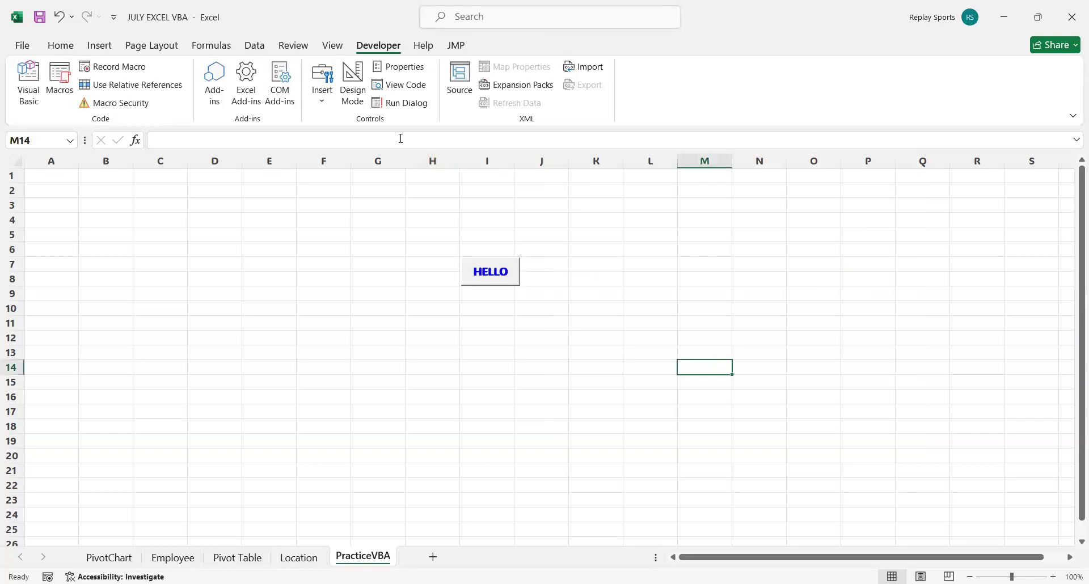
# Turn on Design Mode and select the HELLO button.
pyautogui.click(354, 90)
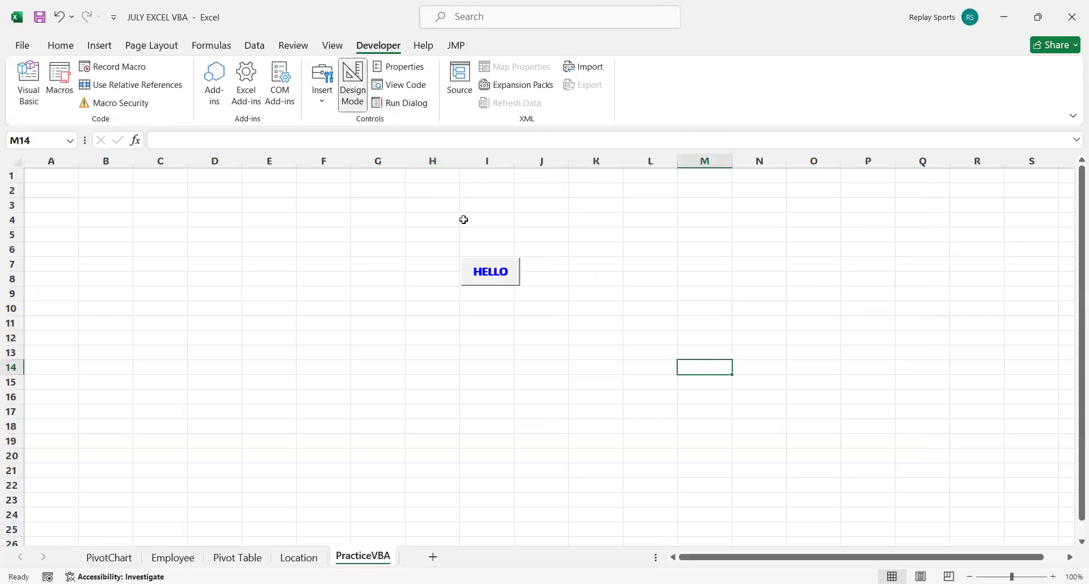
pyautogui.click(489, 255)
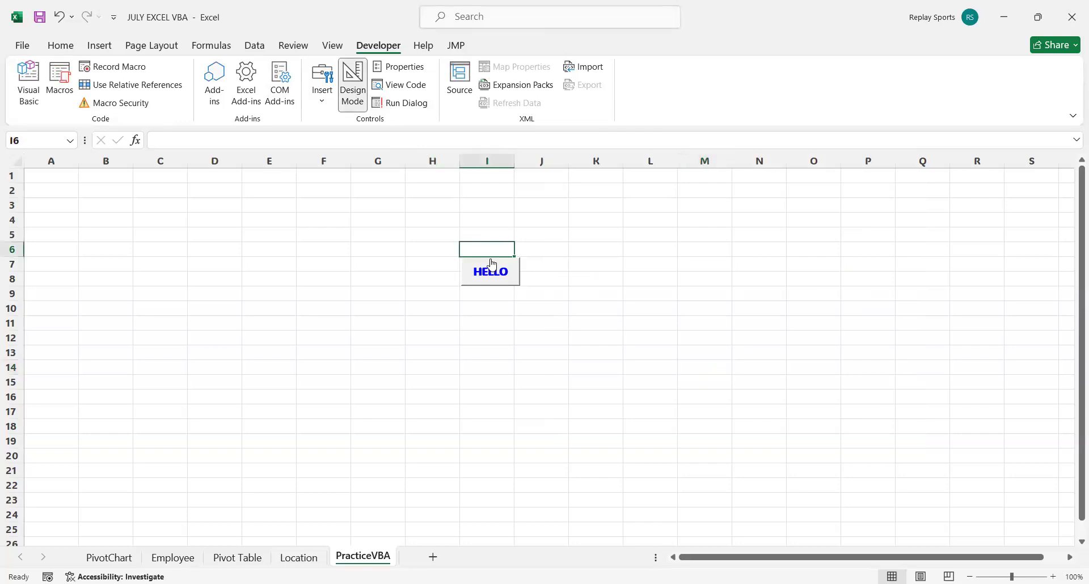
pyautogui.click(492, 265)
pyautogui.rightClick(482, 256)
pyautogui.press('Escape')
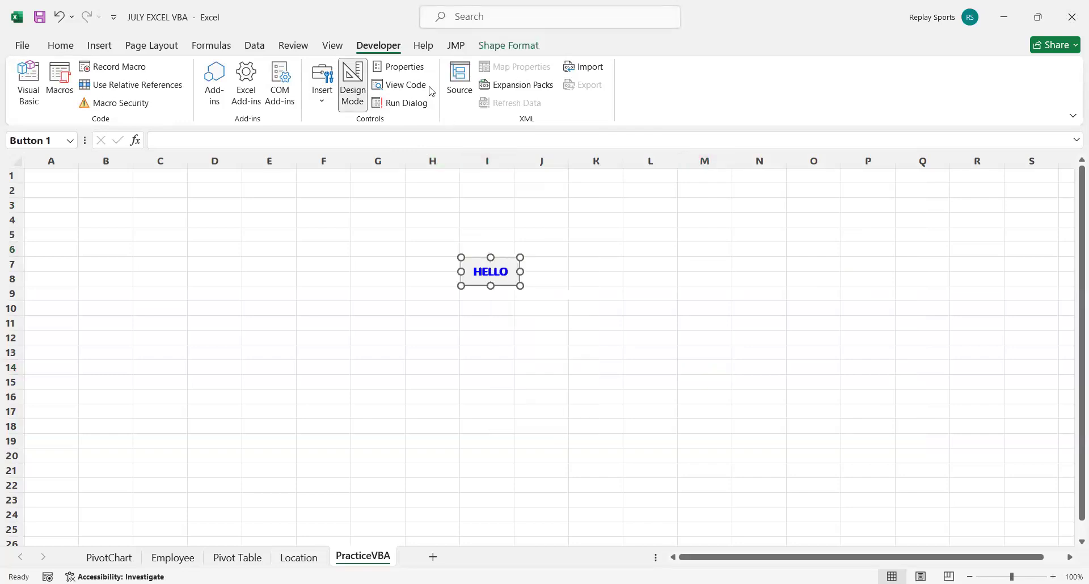
# Examine the PracticeVBA worksheet's properties in alphabetical and categorized order, and turn off Design Mode.
pyautogui.click(409, 75)
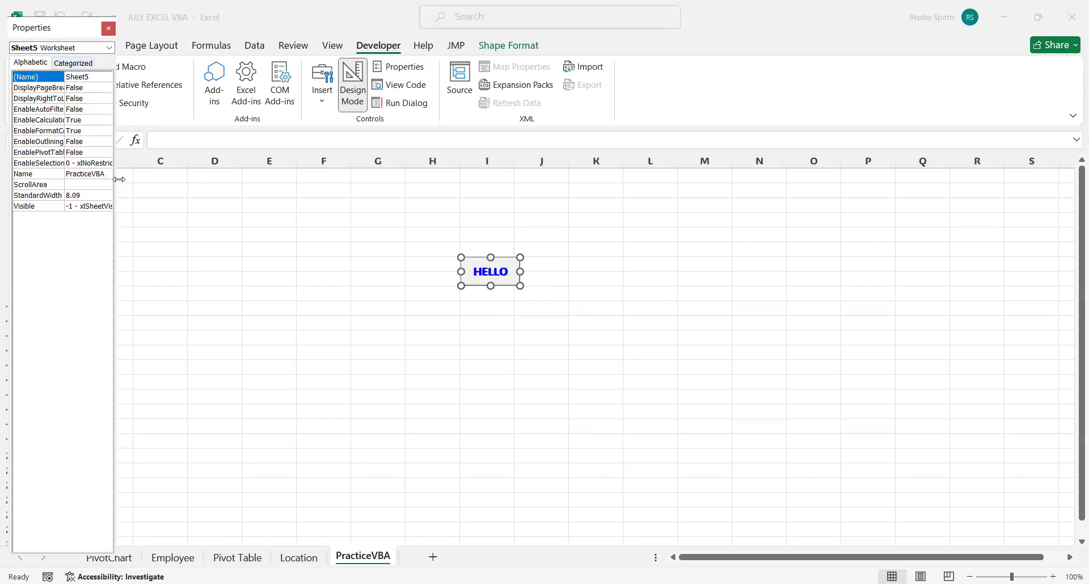
pyautogui.moveTo(118, 179); pyautogui.dragTo(292, 180)
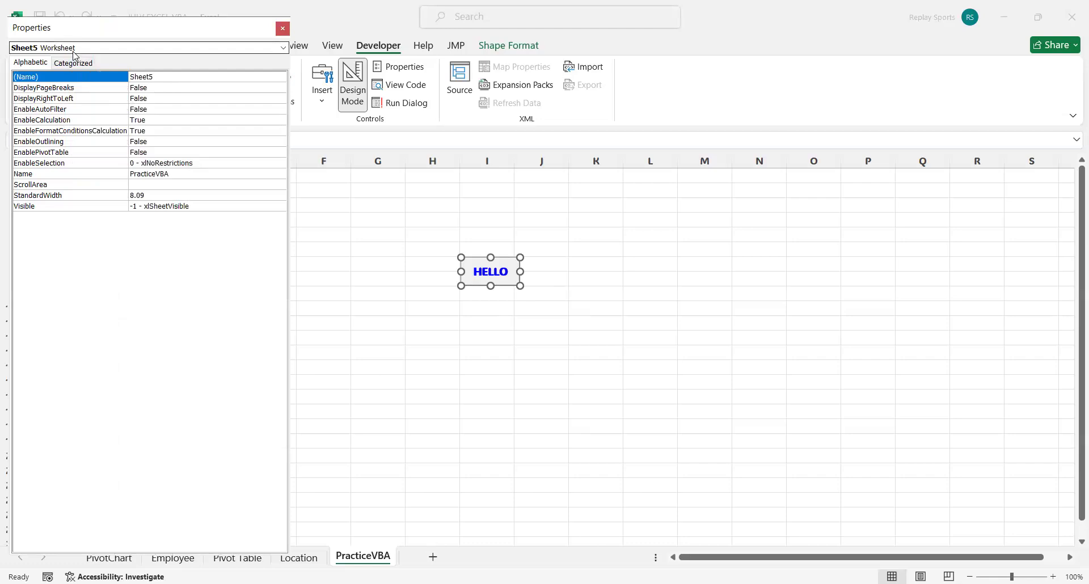
pyautogui.click(74, 53)
pyautogui.click(68, 59)
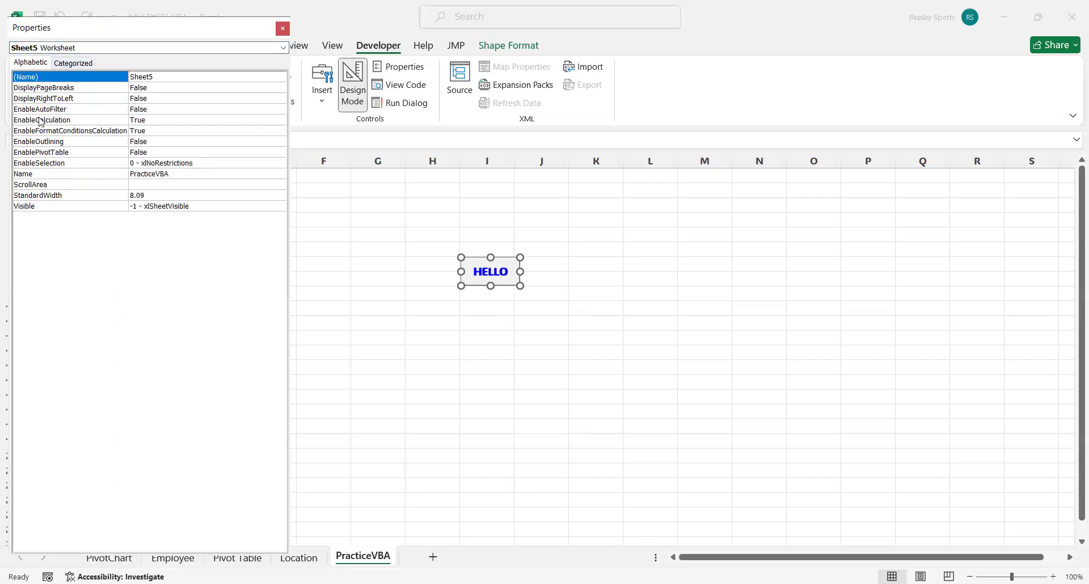
pyautogui.click(64, 63)
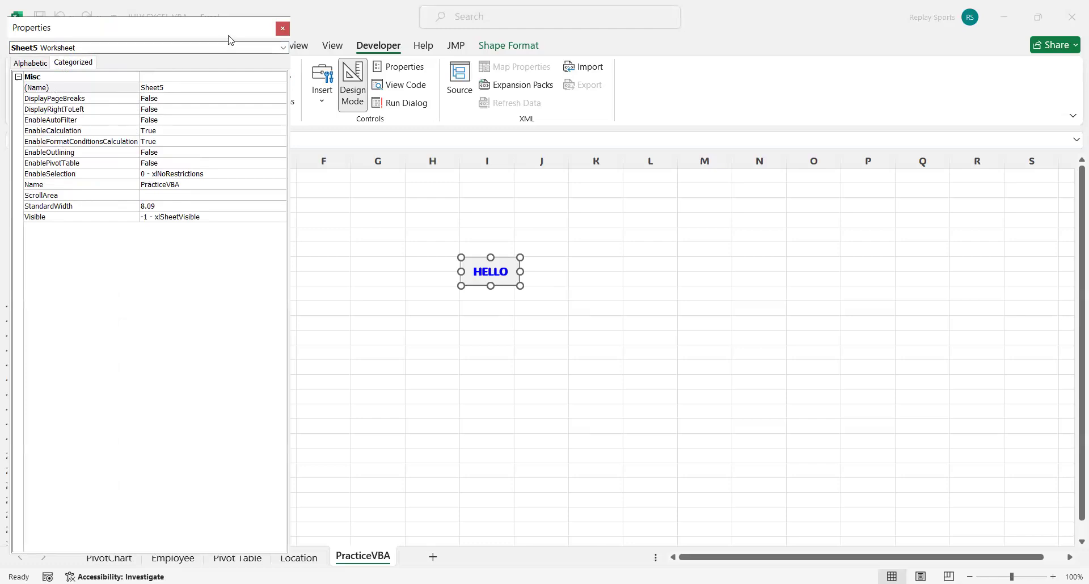
pyautogui.click(285, 29)
pyautogui.click(358, 86)
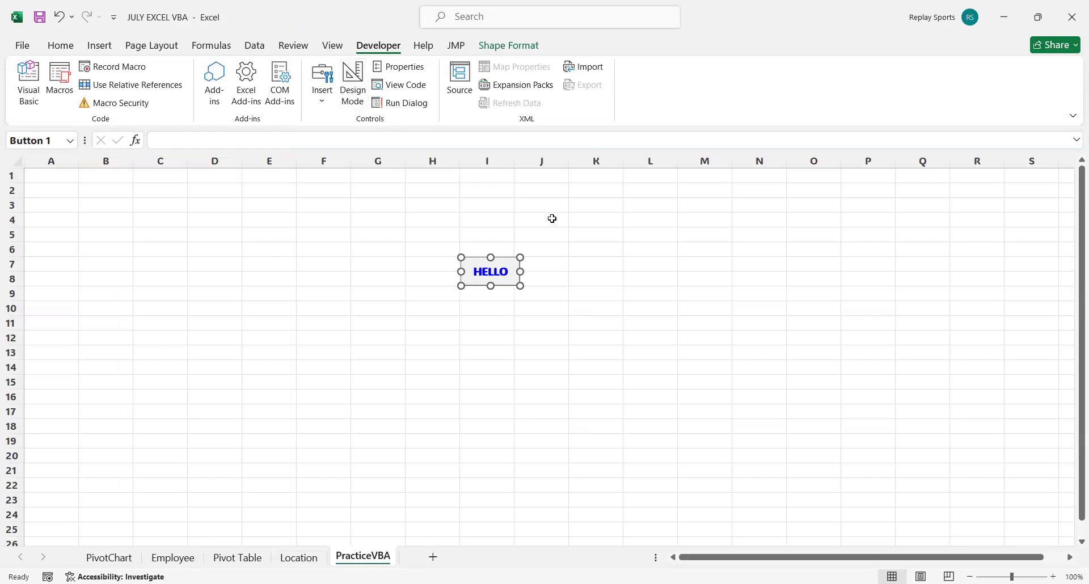
pyautogui.click(552, 258)
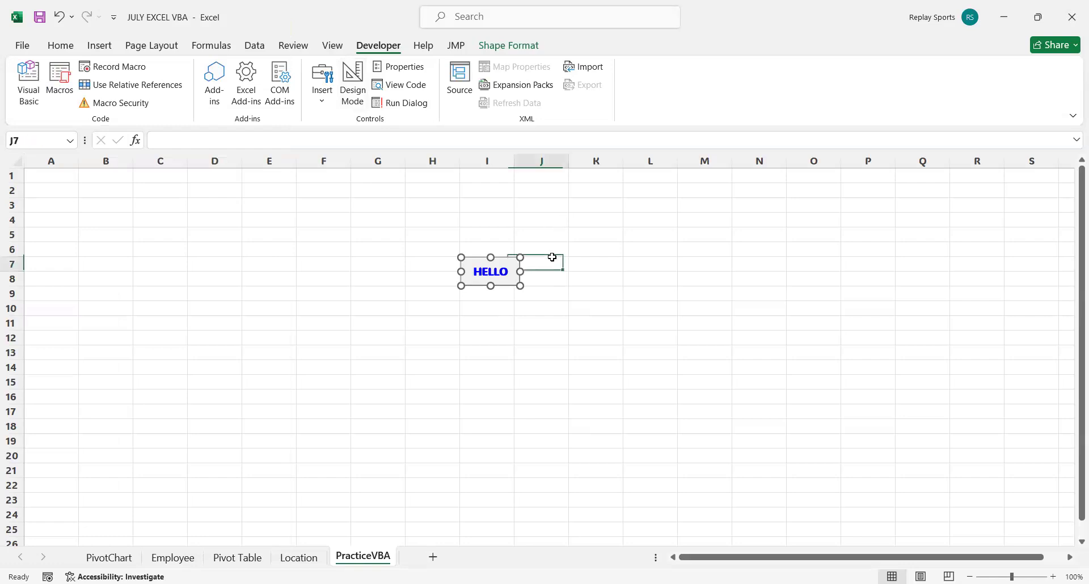
# Open the Say_Hi code and add a comma after the MsgBox prompt "How are you?" to start a second argument.
pyautogui.keyDown('ctrl'); pyautogui.click(505, 267); pyautogui.keyUp('ctrl')
pyautogui.rightClick(506, 267)
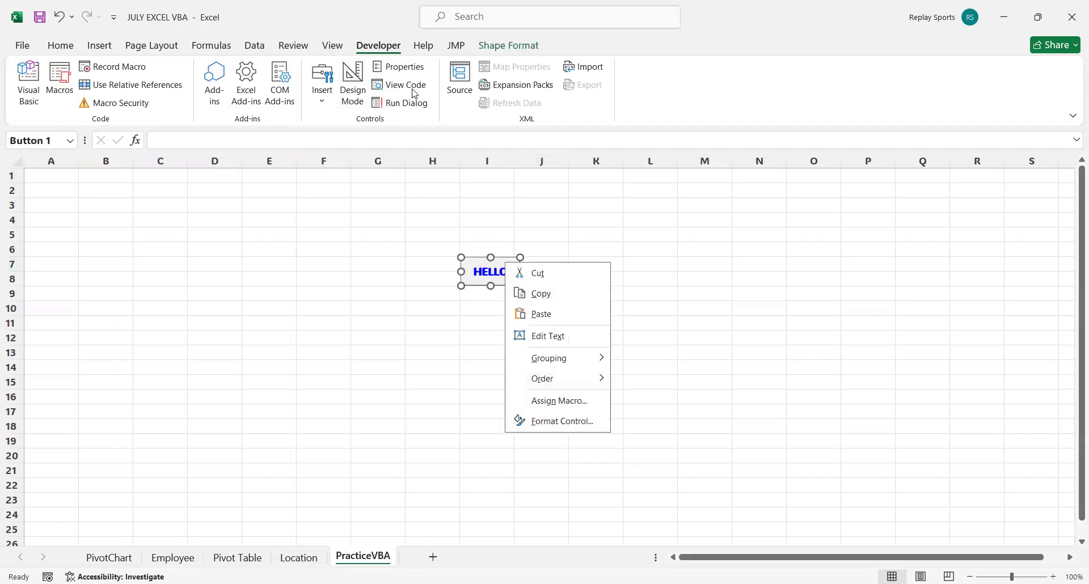
pyautogui.hotkey('alt', 'F11')
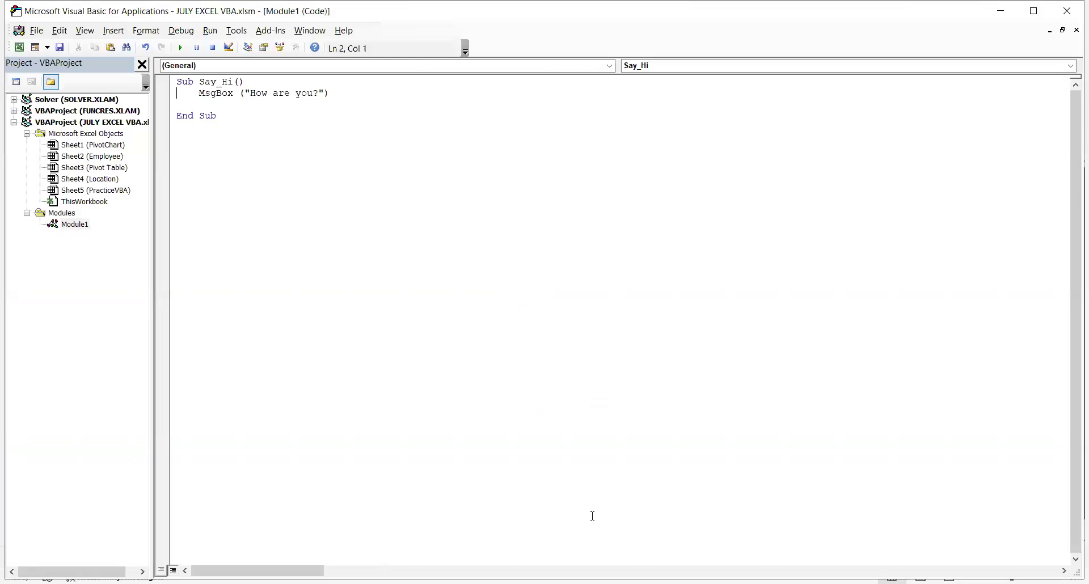
pyautogui.click(325, 93)
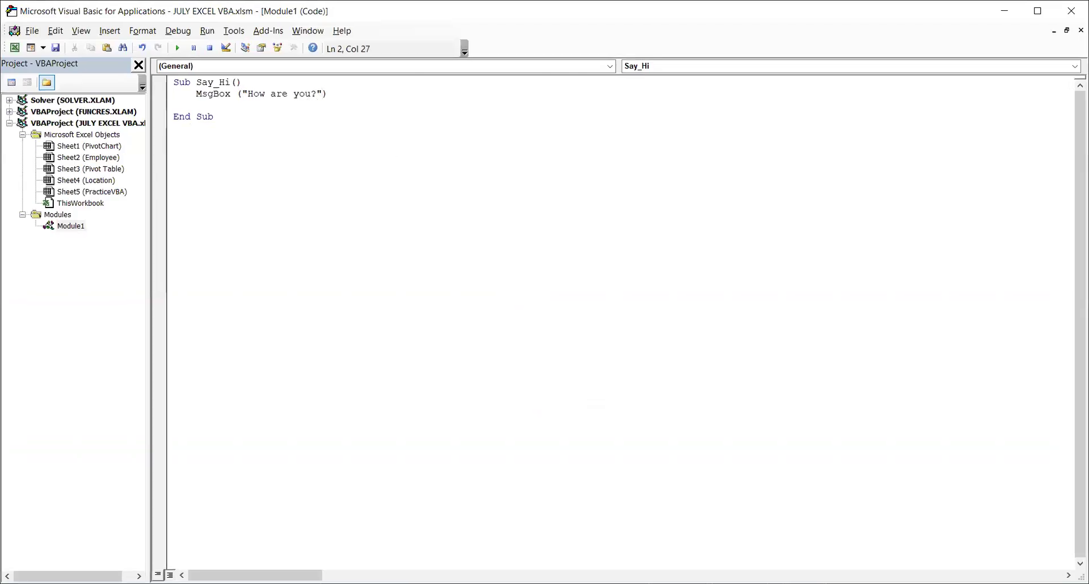
pyautogui.write(',')
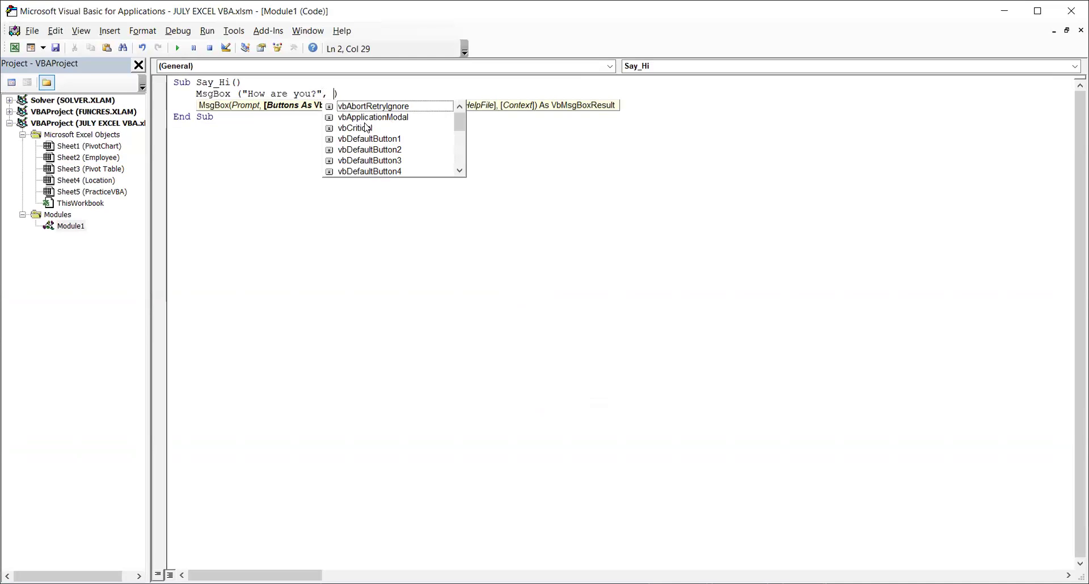
# Set the MsgBox buttons argument to vbOKCancel and bring the closing parenthesis back onto the same line.
pyautogui.press('Down')
pyautogui.press('Down')
pyautogui.press('Down')
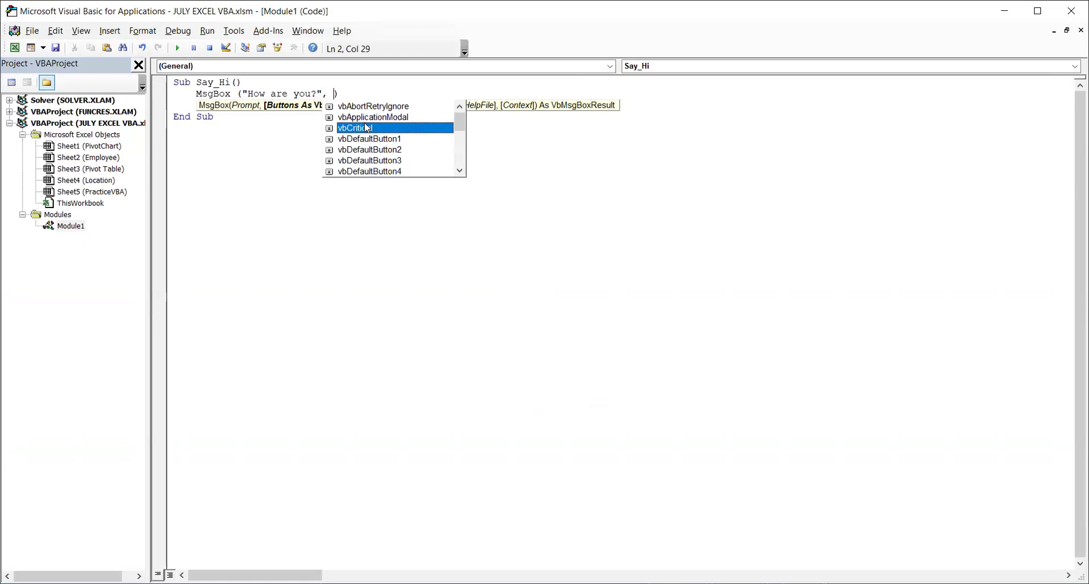
pyautogui.press('Down')
pyautogui.press('Down')
pyautogui.press('Down')
pyautogui.press('Down')
pyautogui.press('Down')
pyautogui.press('Down')
pyautogui.press('Down')
pyautogui.press('Down')
pyautogui.press('Down')
pyautogui.press('Down')
pyautogui.press('Down')
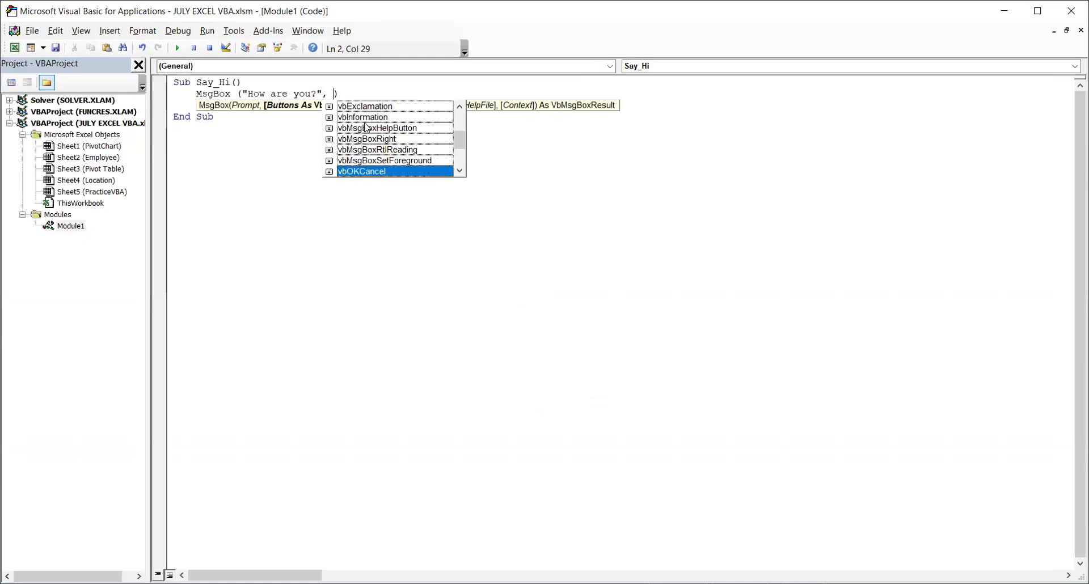
pyautogui.press('Return')
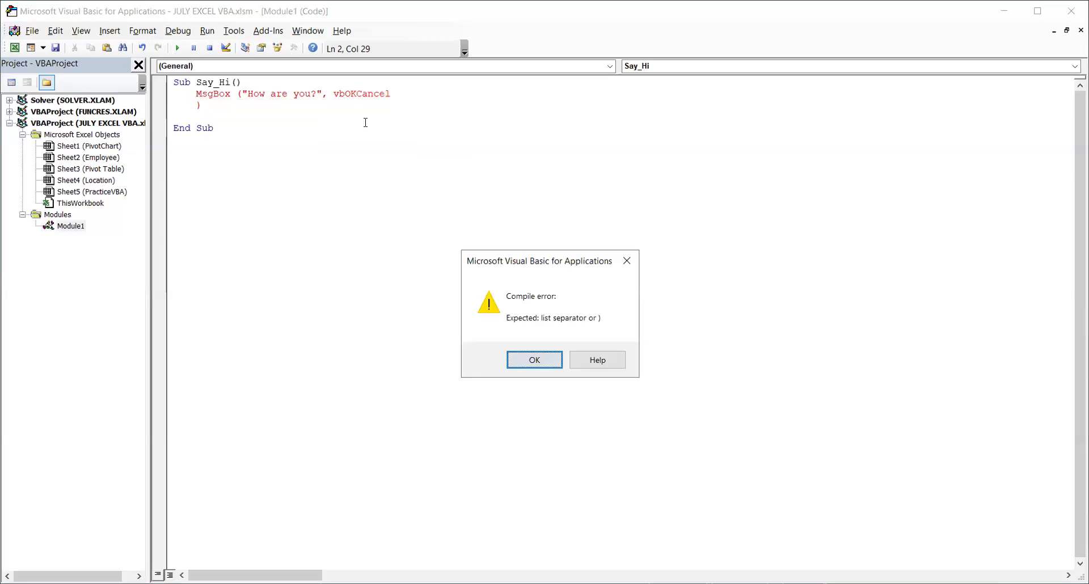
pyautogui.press('Return')
pyautogui.press('Delete')
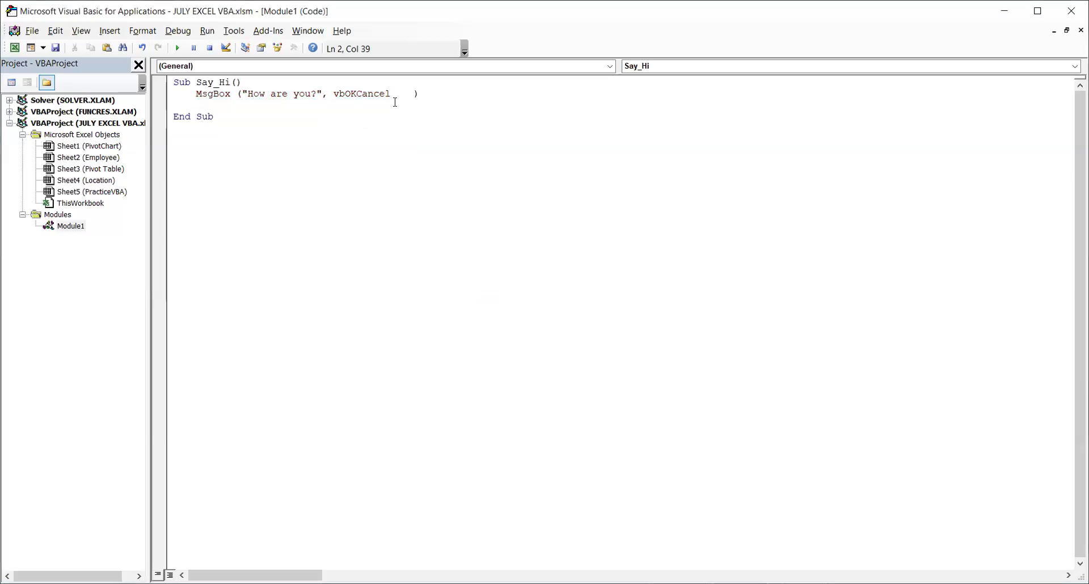
# Add "Welcome" as the title argument of the MsgBox call.
pyautogui.write(',')
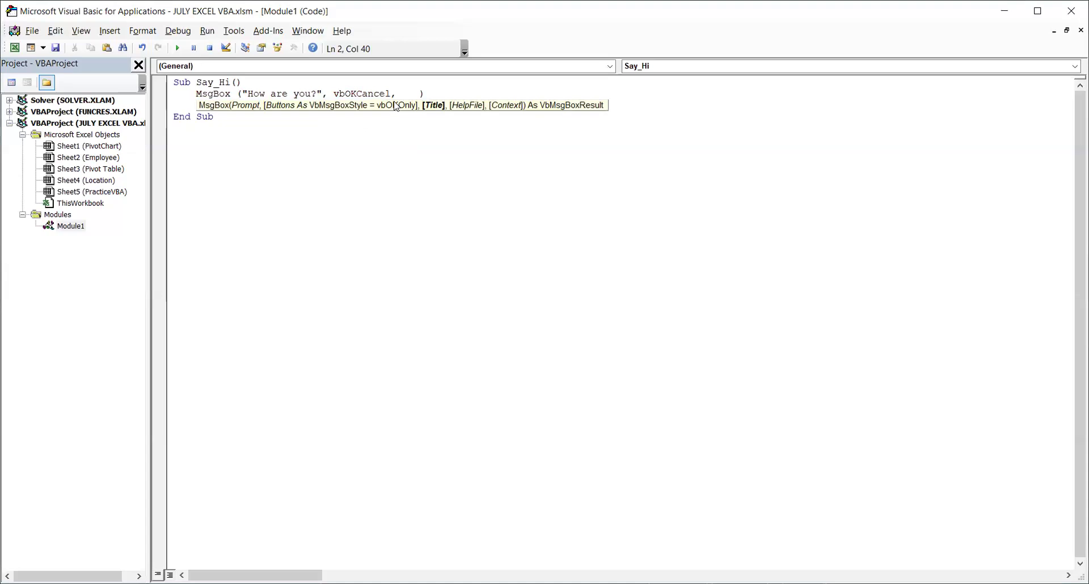
pyautogui.write(' "Welcome"')
# Replace the vbOKCancel argument with vbAbortRetryIgnore in the MsgBox call.
pyautogui.doubleClick(362, 94)
pyautogui.write('vb')
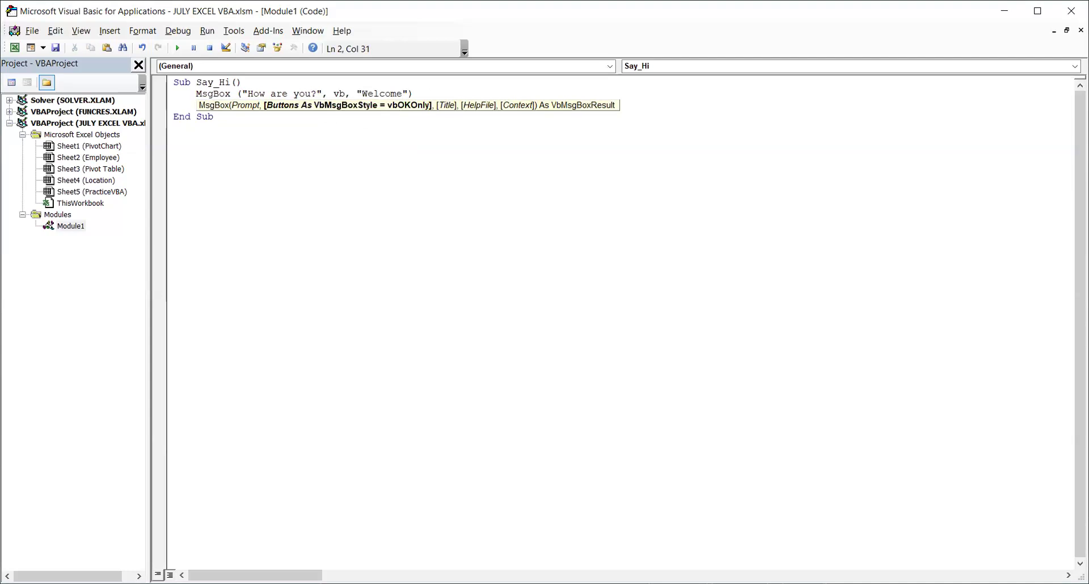
pyautogui.press('BackSpace')
pyautogui.press('BackSpace')
pyautogui.press('BackSpace')
pyautogui.press('BackSpace')
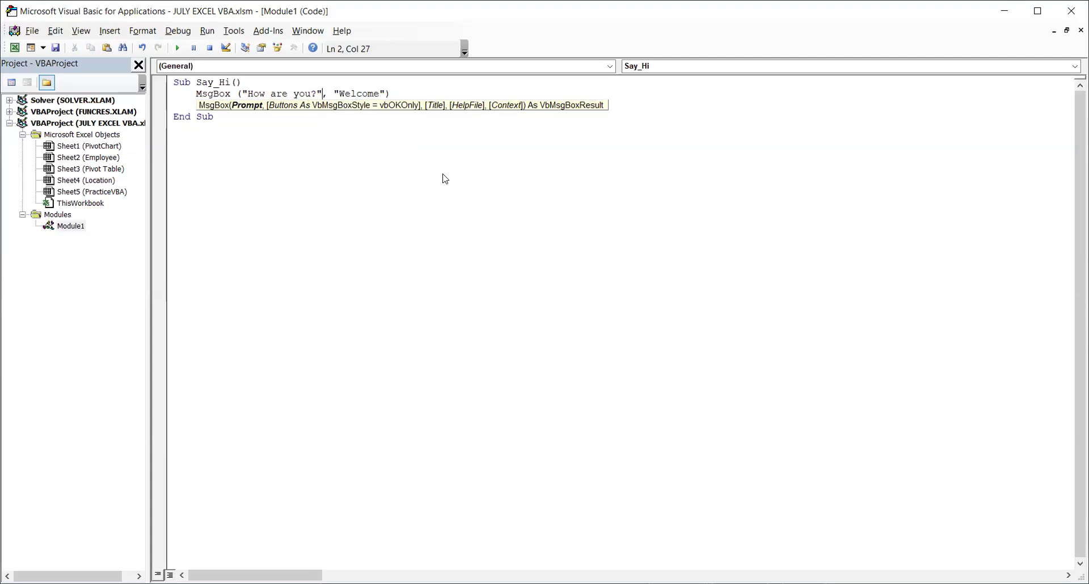
pyautogui.write(', vb')
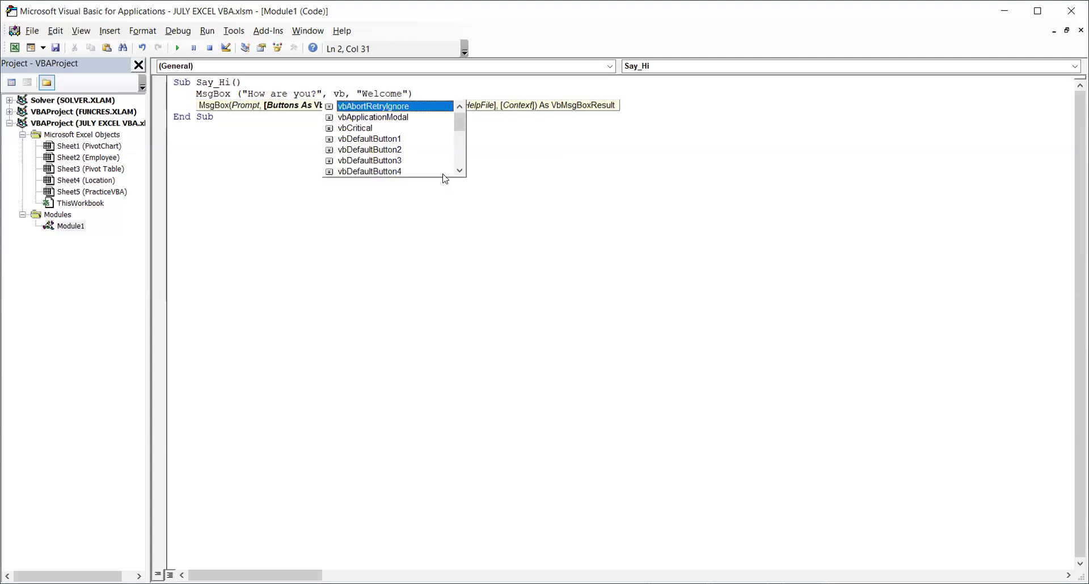
pyautogui.doubleClick(399, 110)
pyautogui.click(432, 205)
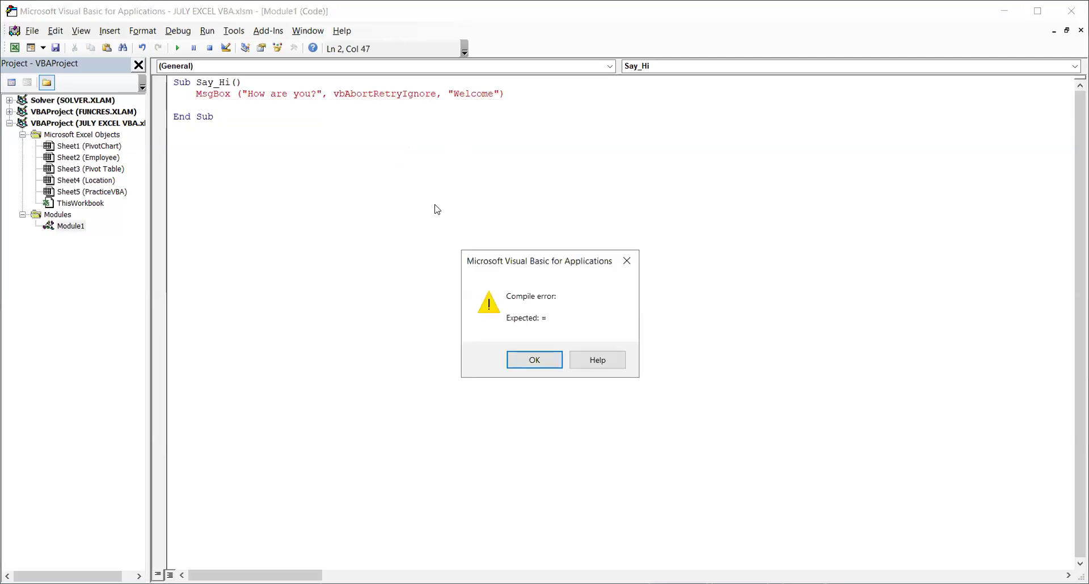
pyautogui.click(533, 361)
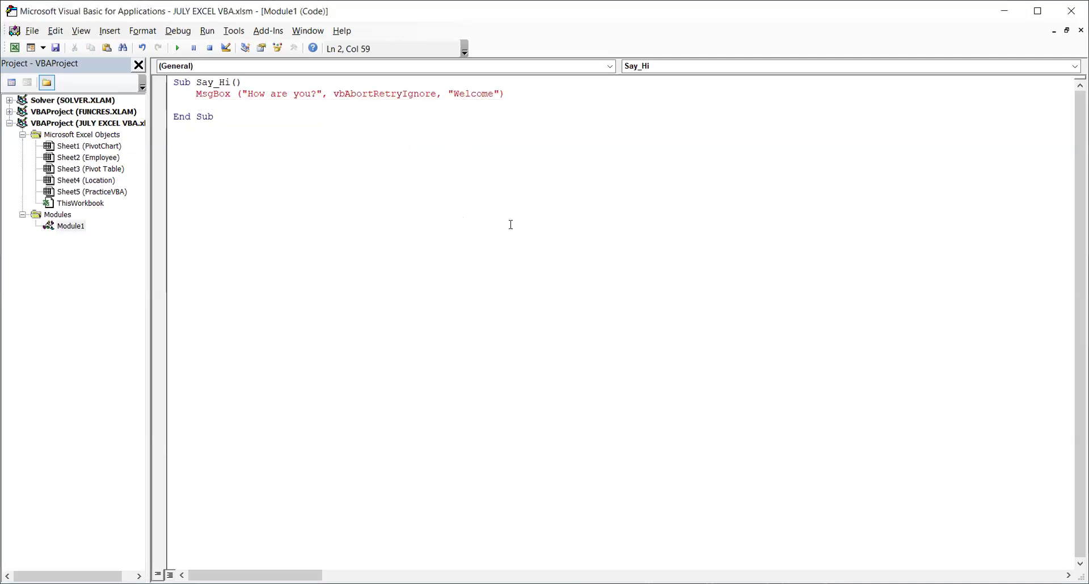
# Rewrite the MsgBox arguments after the "How are you?" prompt as vbAbortRetryIgnore,"Welcome" with a closing parenthesis.
pyautogui.click(473, 181)
pyautogui.click(532, 98)
pyautogui.moveTo(372, 95); pyautogui.dragTo(323, 101)
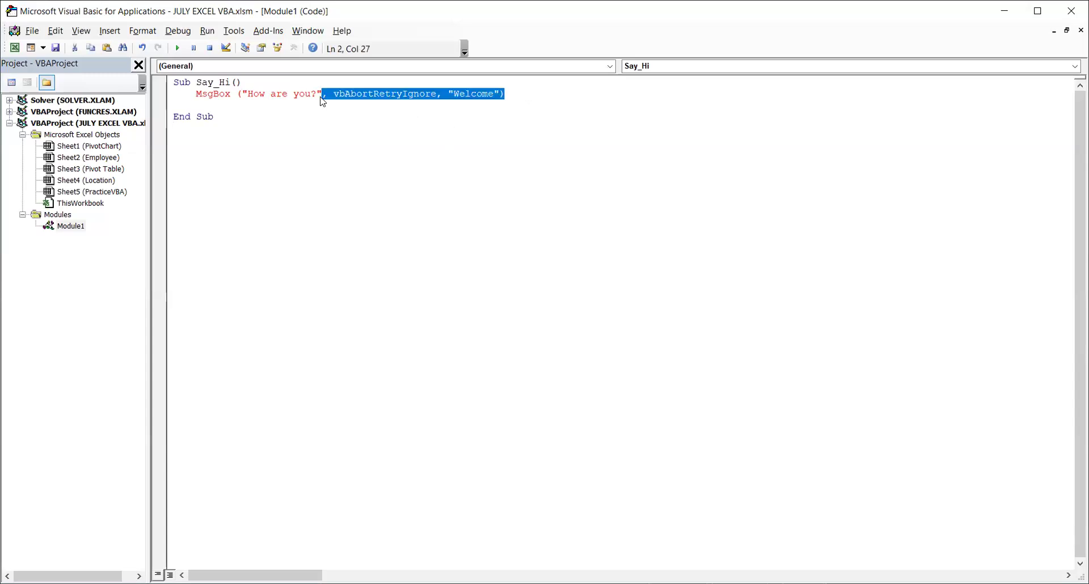
pyautogui.write(',')
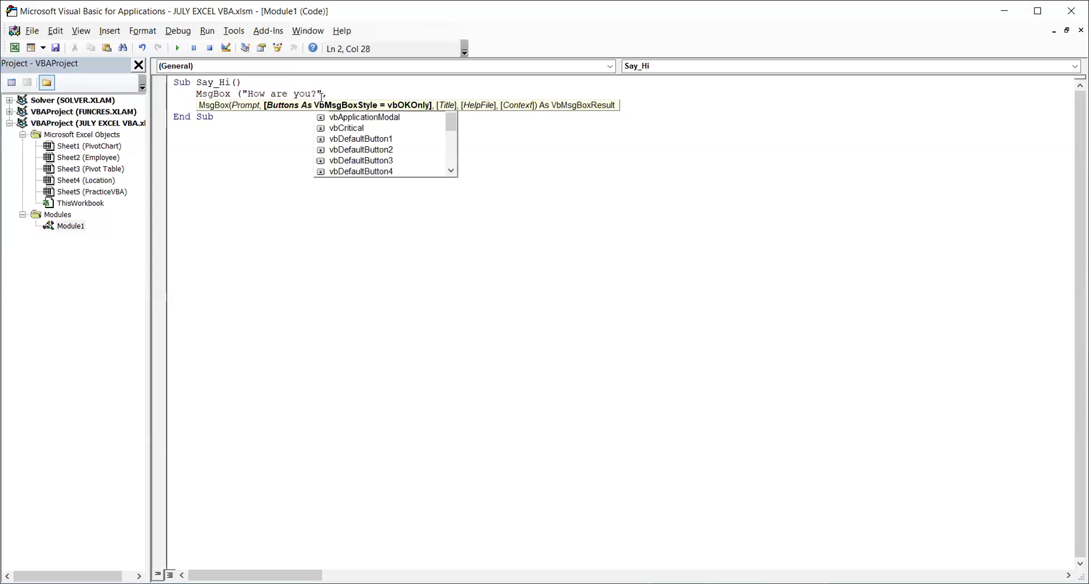
pyautogui.click(378, 107)
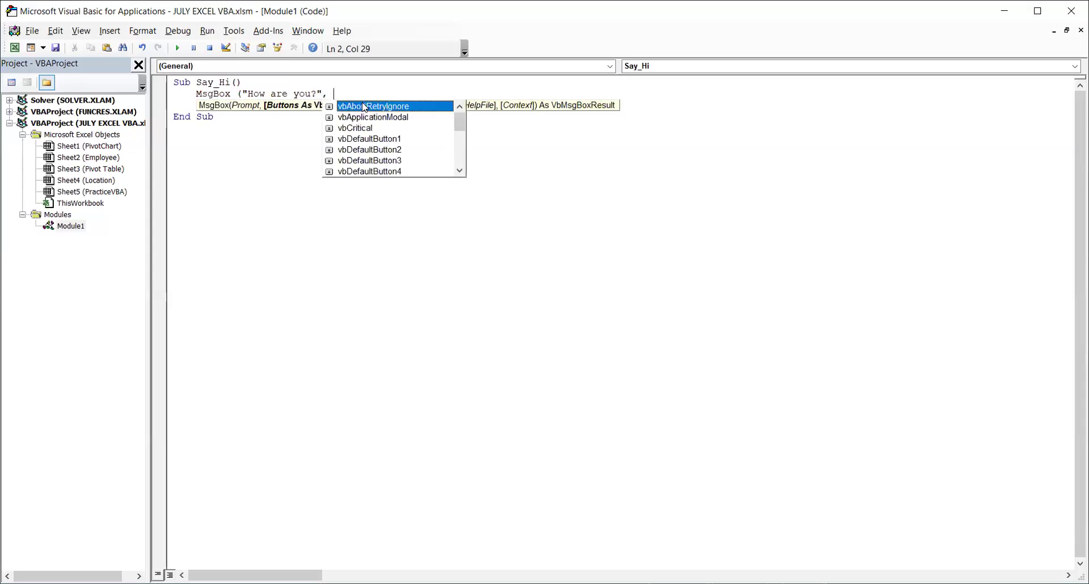
pyautogui.doubleClick(378, 106)
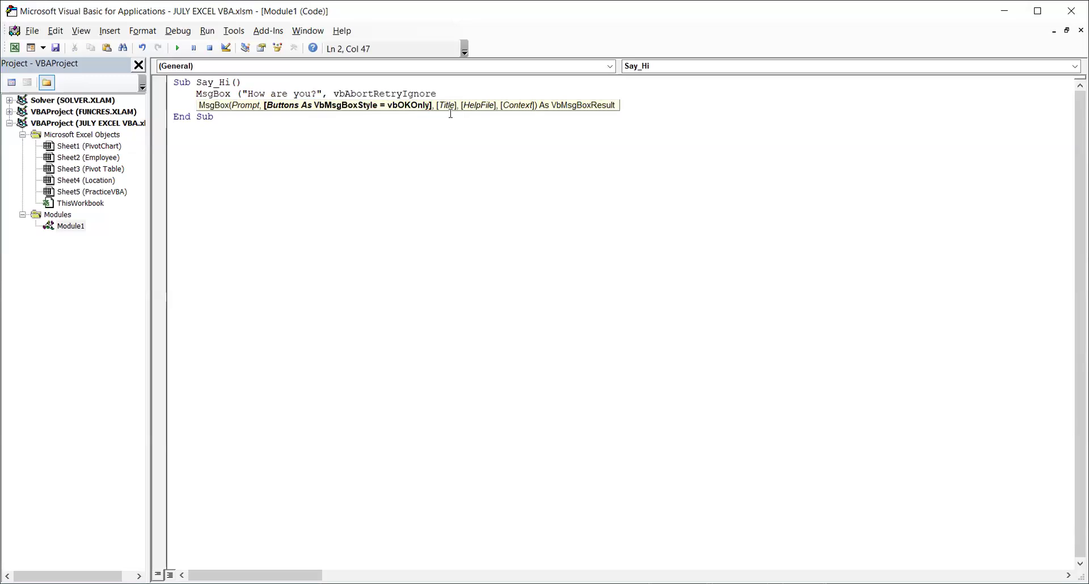
pyautogui.write(',"W')
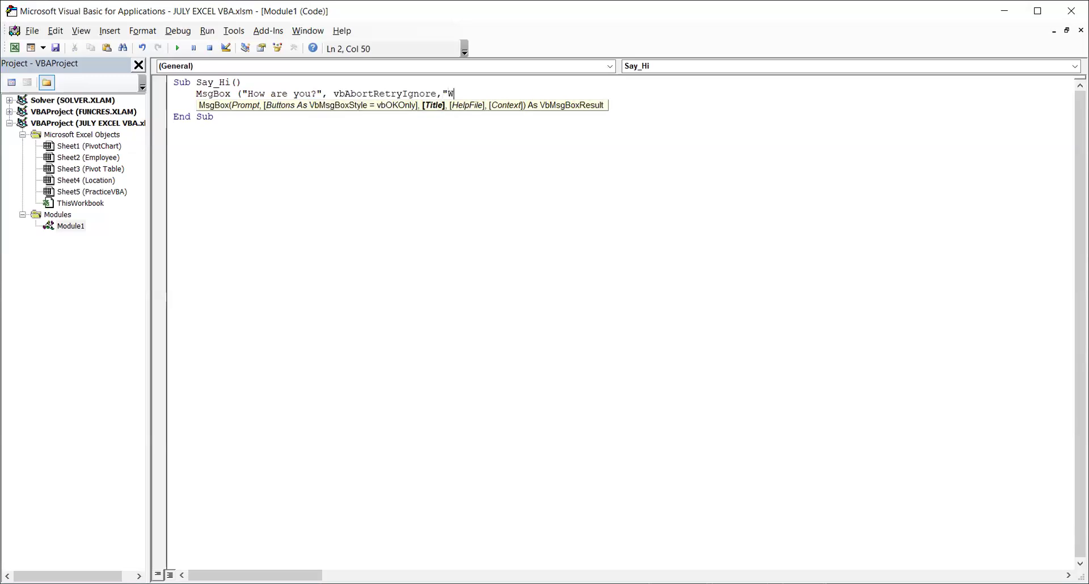
pyautogui.write('elcome")')
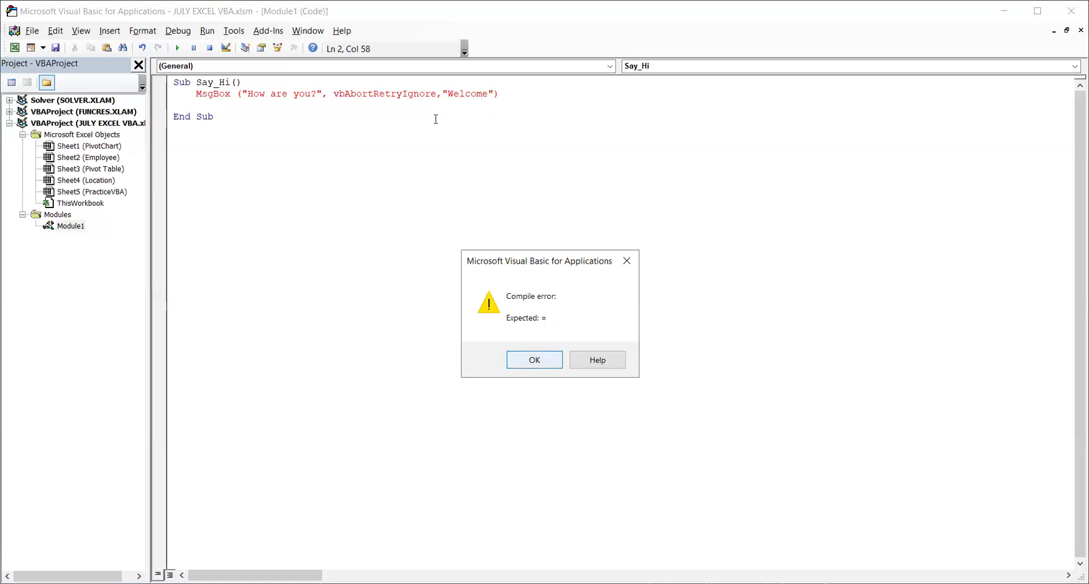
pyautogui.press('Return')
# Try prefixing the "Welcome" argument with title=, and remove the prefix again.
pyautogui.click(438, 94)
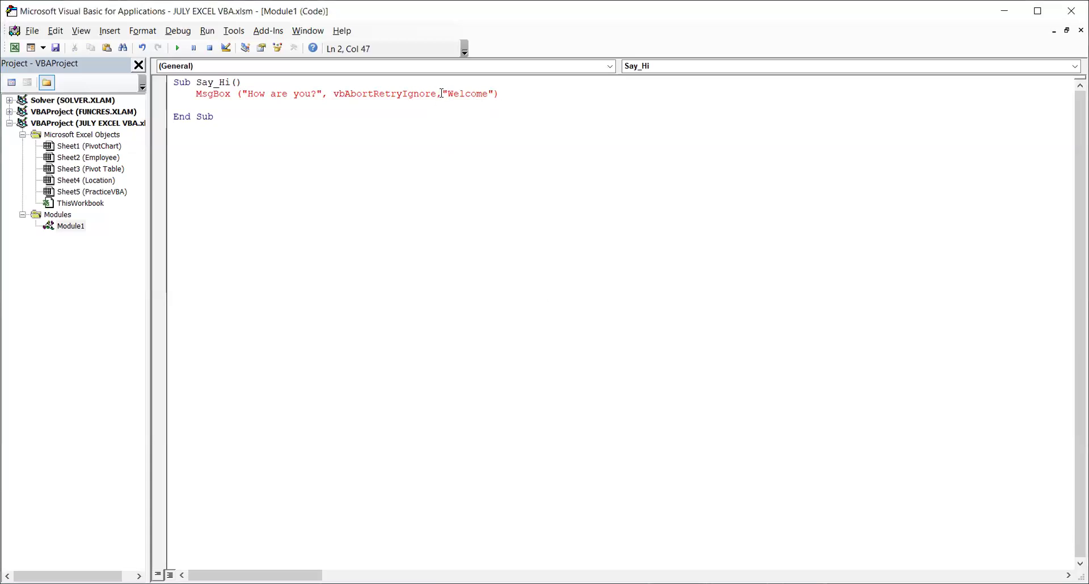
pyautogui.write('title=')
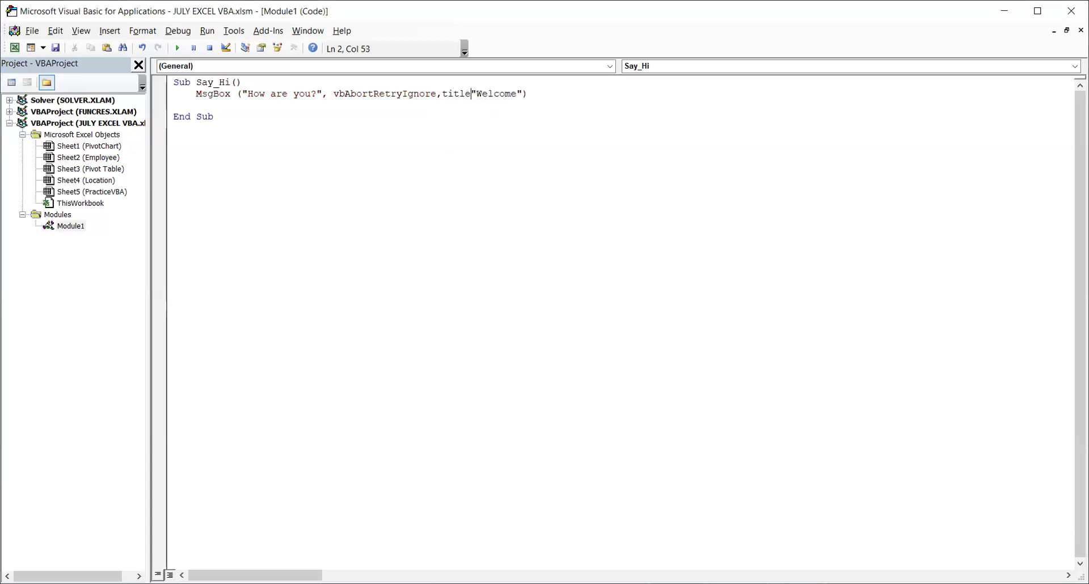
pyautogui.click(451, 131)
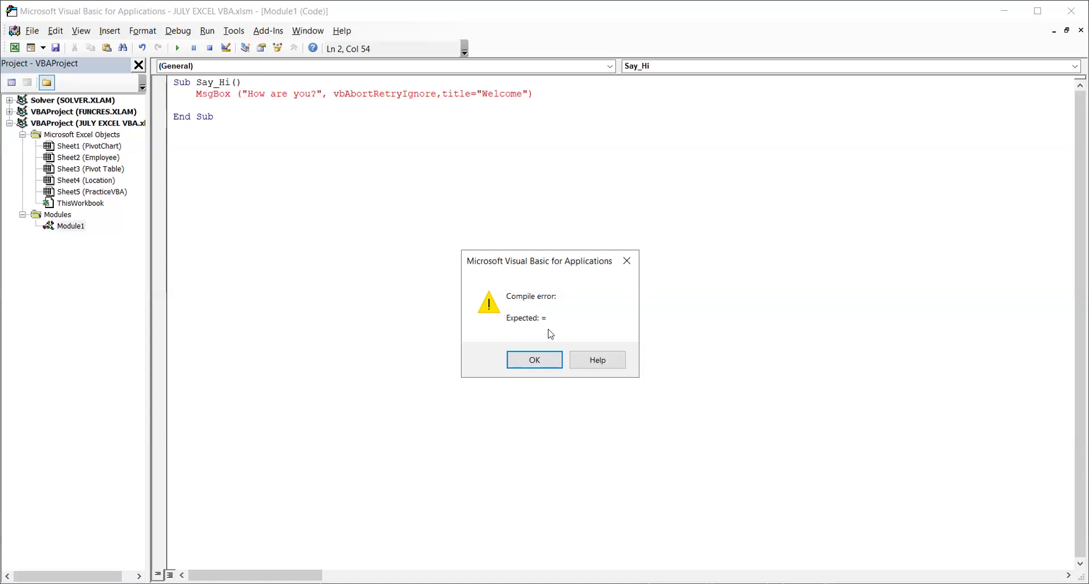
pyautogui.click(441, 94)
pyautogui.press('Return')
pyautogui.moveTo(477, 93); pyautogui.dragTo(442, 94)
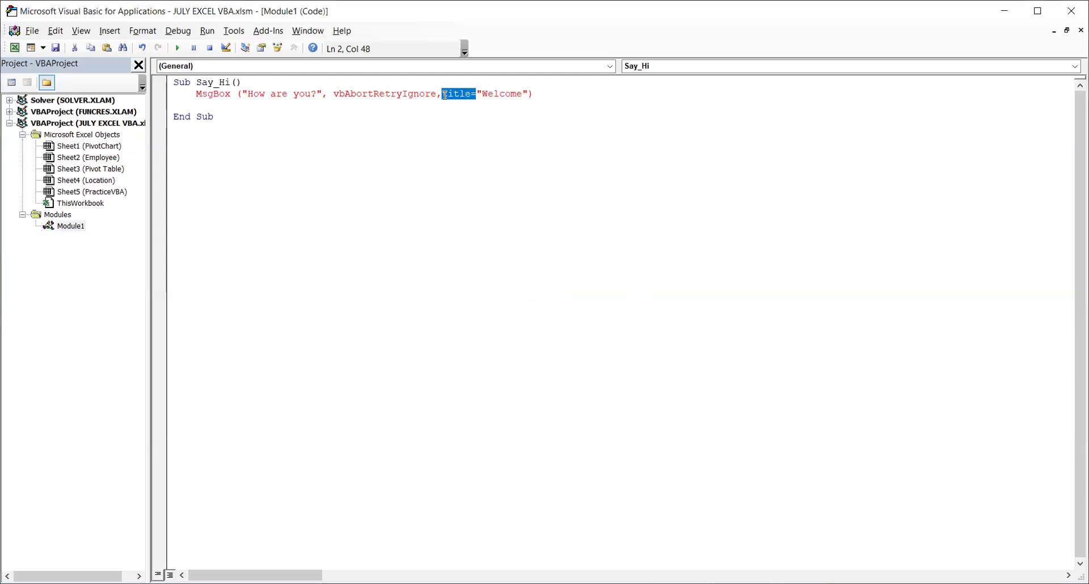
pyautogui.press('BackSpace')
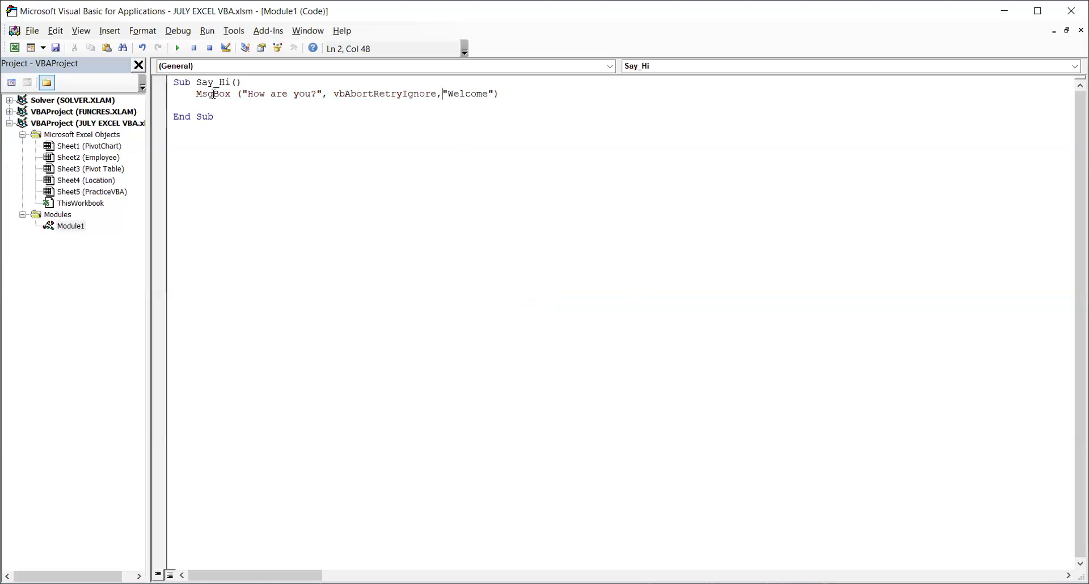
# Assign the "How are you?" MsgBox result to a variable named val1.
pyautogui.click(193, 95)
pyautogui.write('vall =')
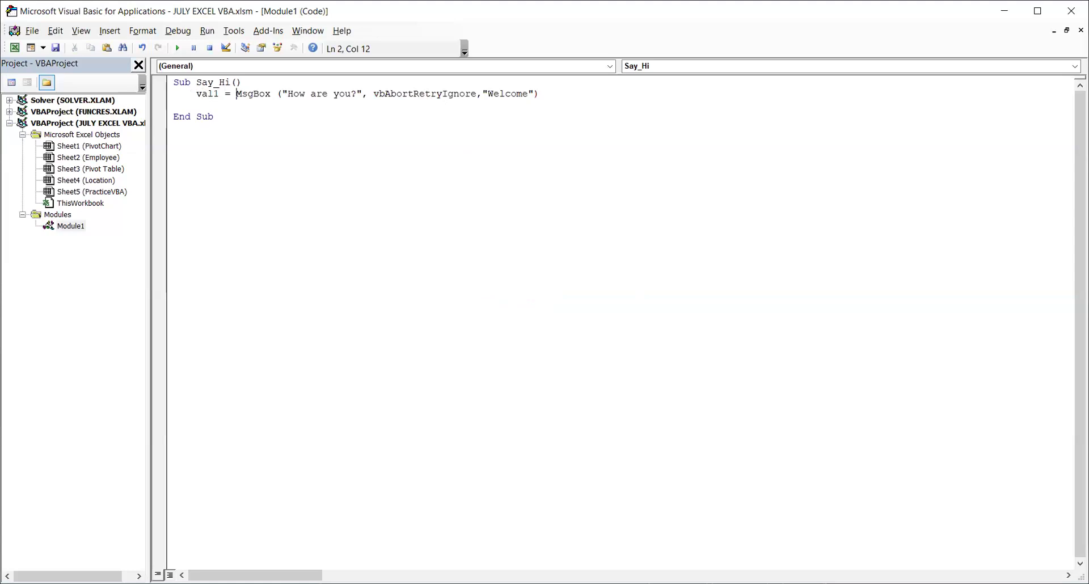
pyautogui.click(345, 157)
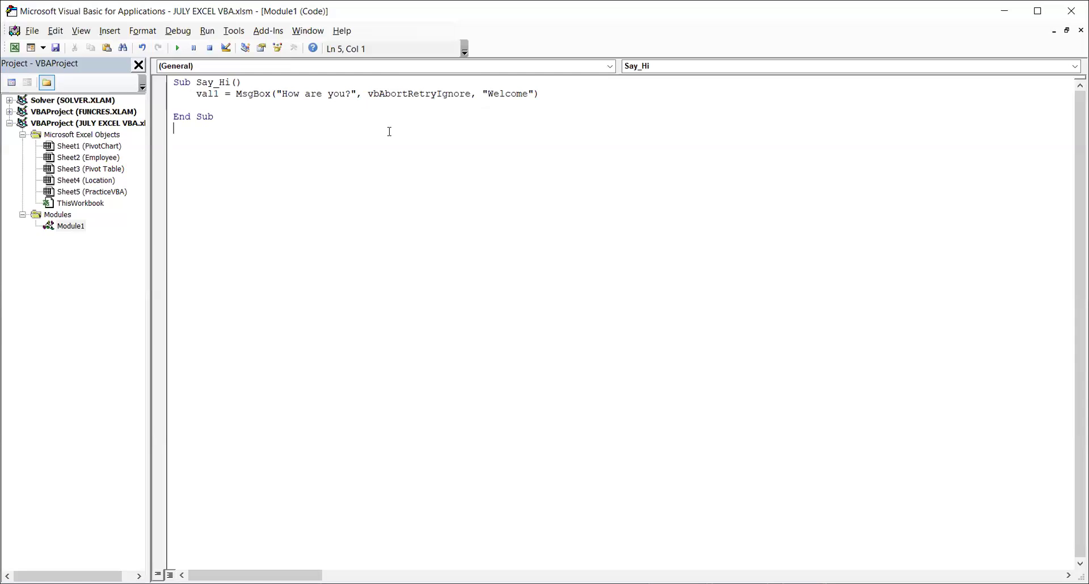
pyautogui.click(395, 93)
pyautogui.click(210, 93)
# Add a second indented line MsgBox(val1,vbOKOnly) below the first MsgBox line in Say_Hi.
pyautogui.click(258, 108)
pyautogui.press('Tab')
pyautogui.write('MsgB')
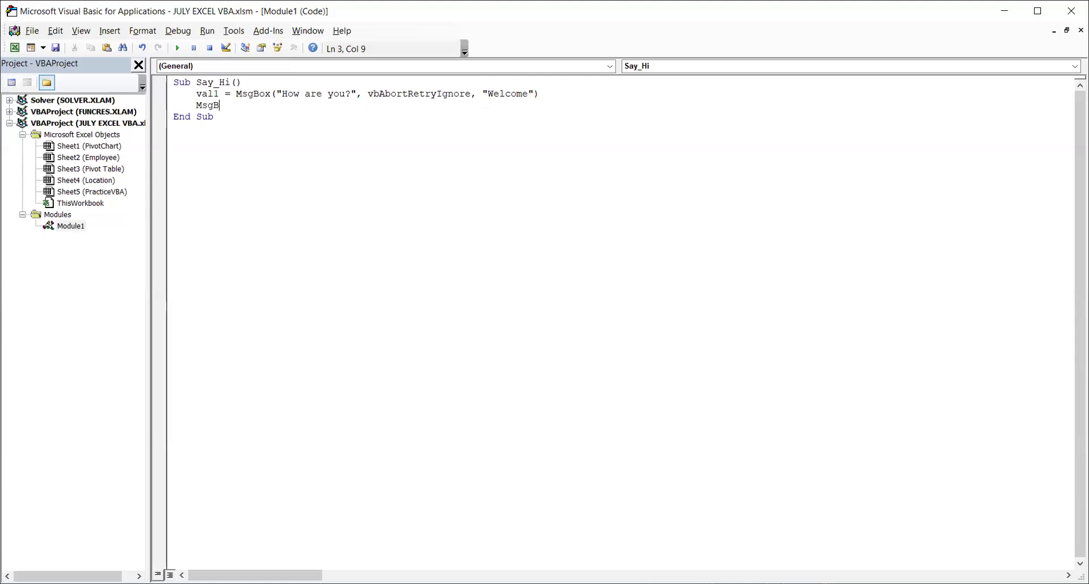
pyautogui.write('ox (vall')
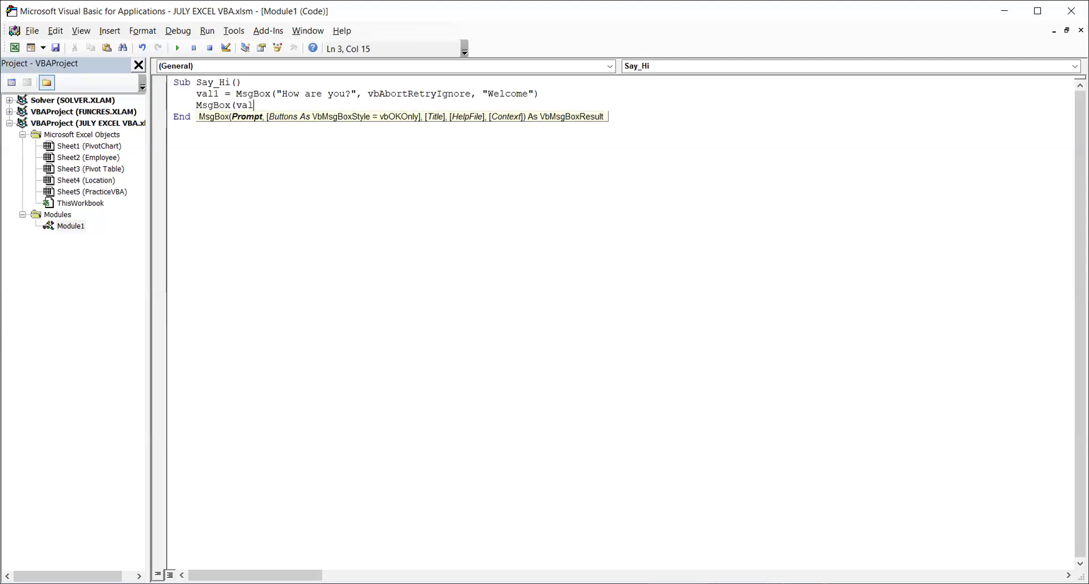
pyautogui.write(',vb')
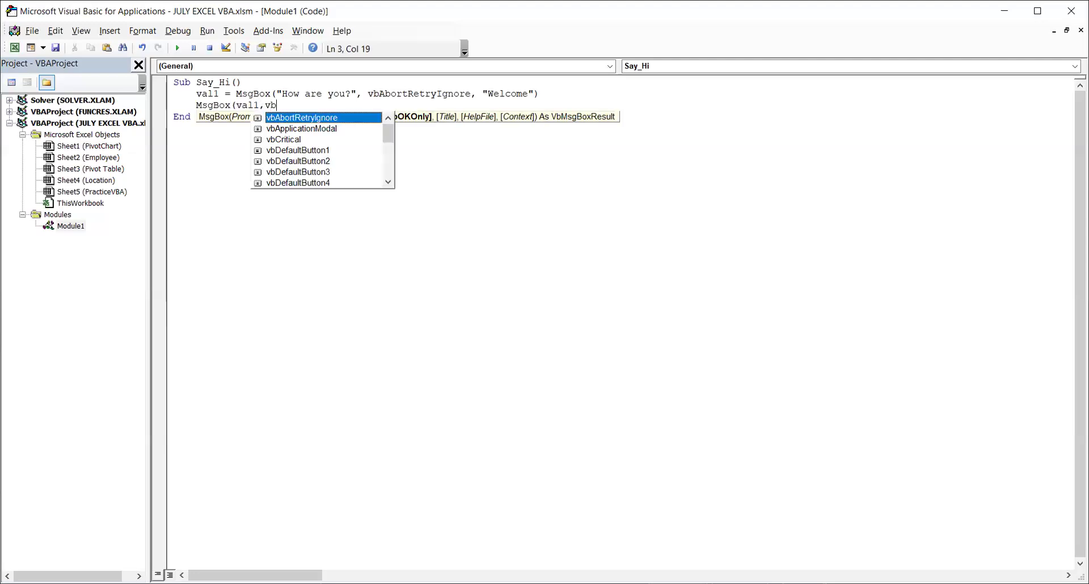
pyautogui.write('OKOnly')
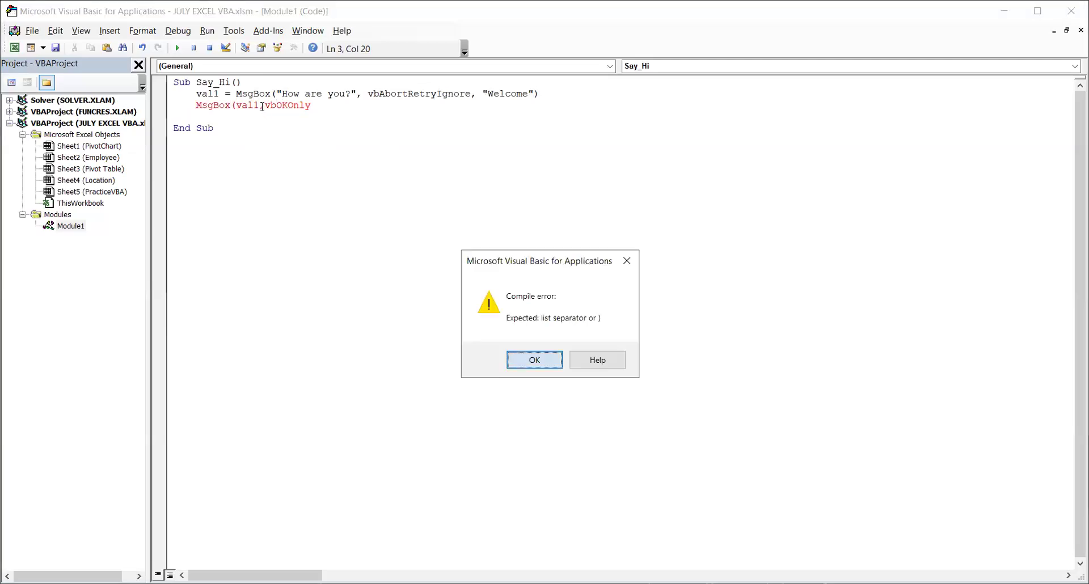
pyautogui.press('Return')
pyautogui.press('End')
pyautogui.write(')')
pyautogui.click(383, 143)
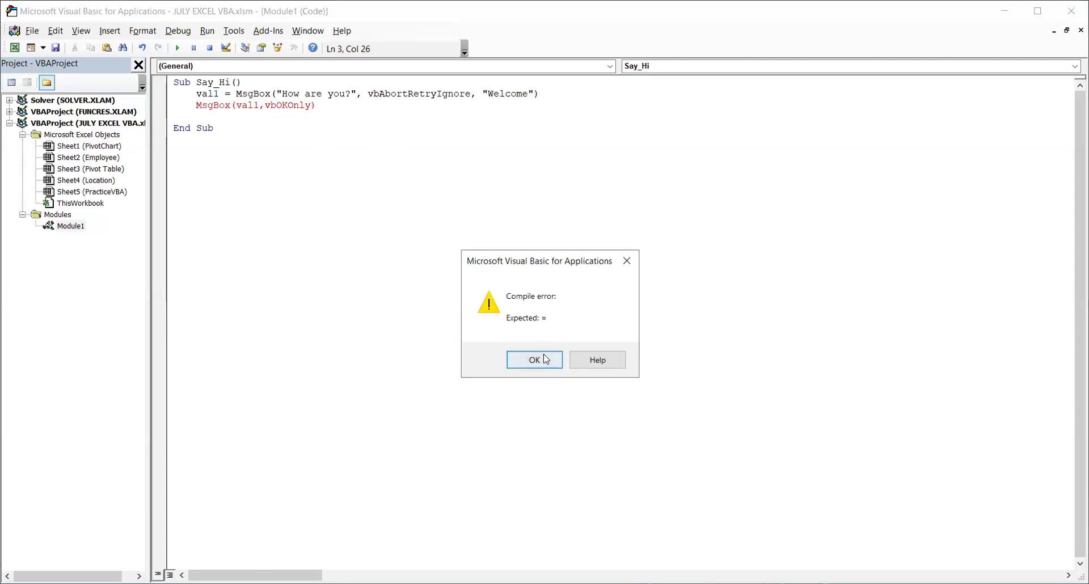
# Assign the second MsgBox call to a variable named val2.
pyautogui.click(545, 359)
pyautogui.press('Home')
pyautogui.write('val2 =')
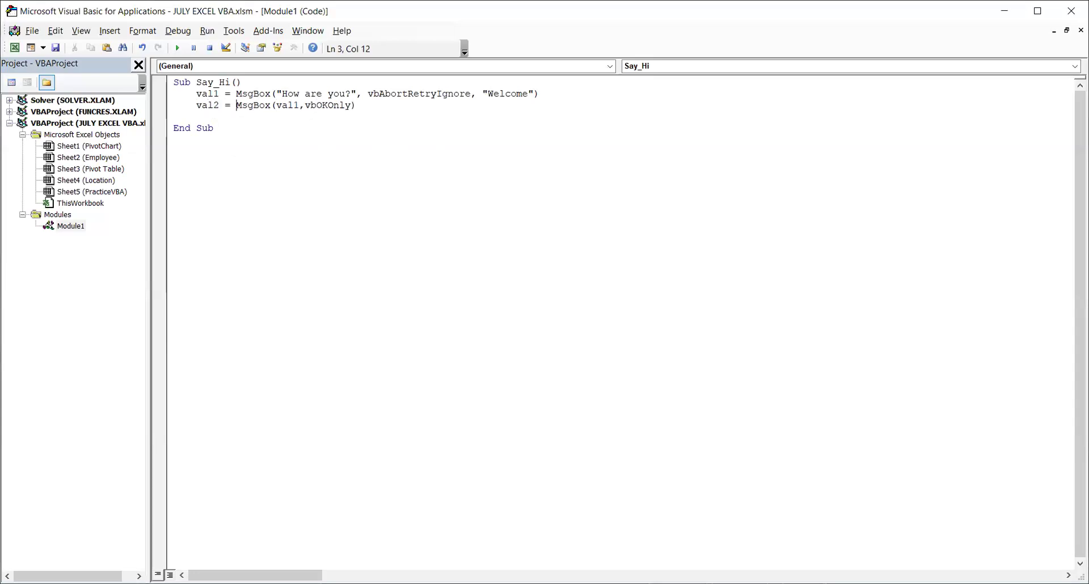
pyautogui.click(605, 182)
# Switch to the Excel worksheet, run the macro with the HELLO button, answer Retry and close the value message.
pyautogui.hotkey('alt', 'F11')
pyautogui.click(498, 274)
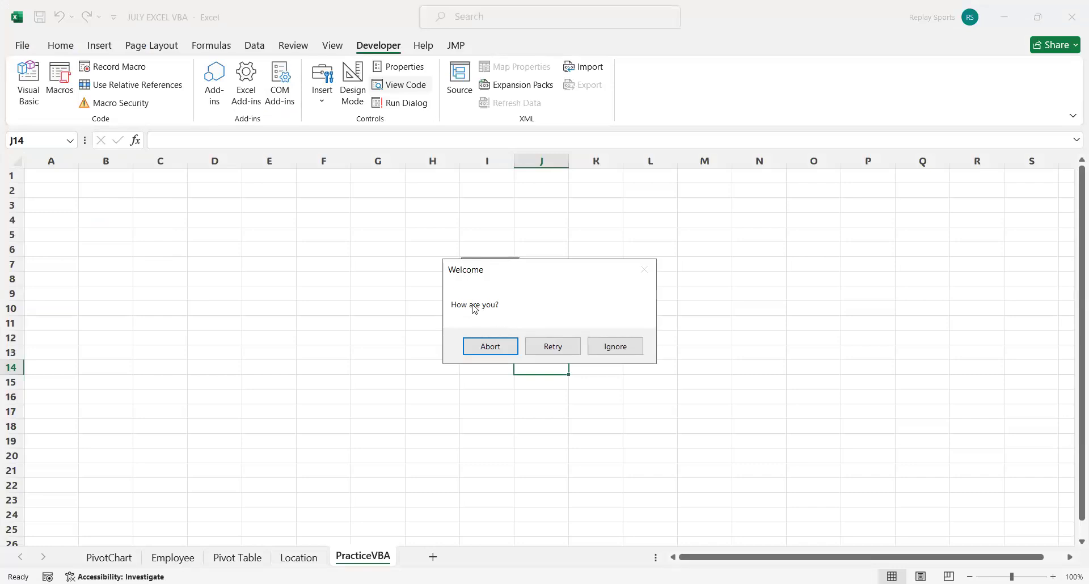
pyautogui.click(560, 343)
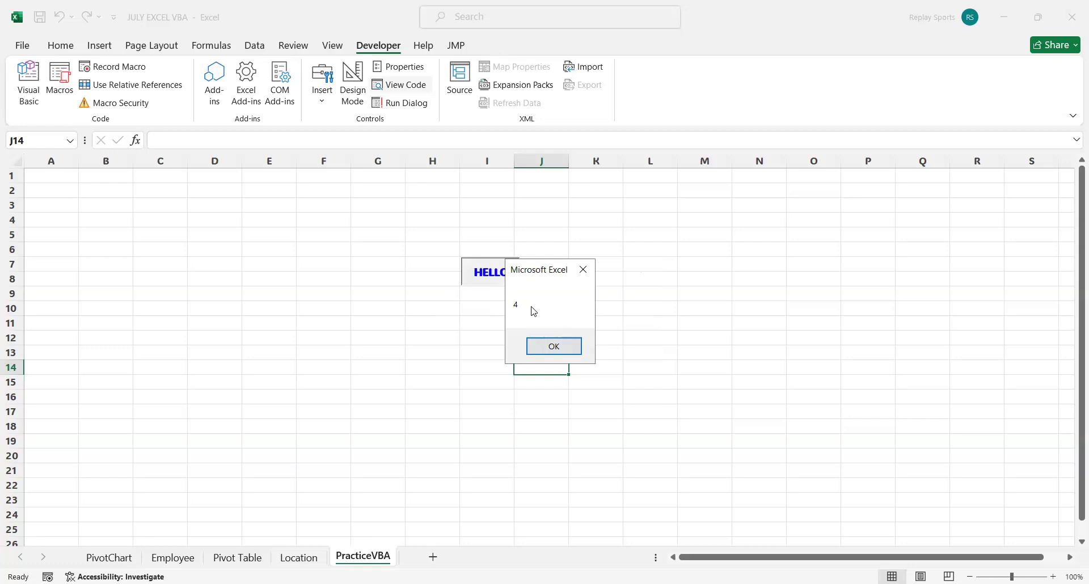
pyautogui.click(555, 346)
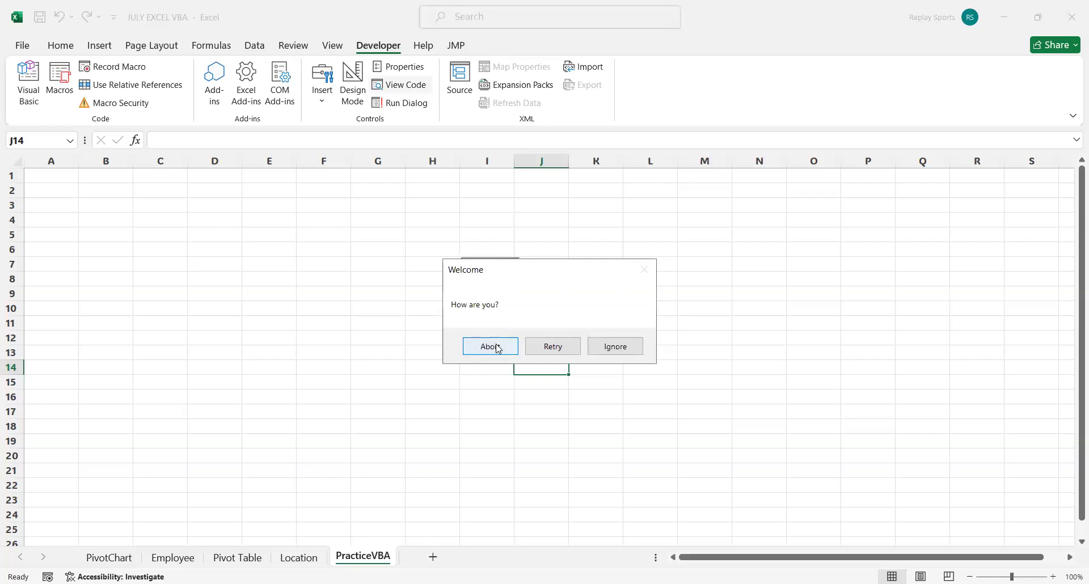
# Test the HELLO button's message box with the Abort answer and the Ignore answer.
pyautogui.click(490, 345)
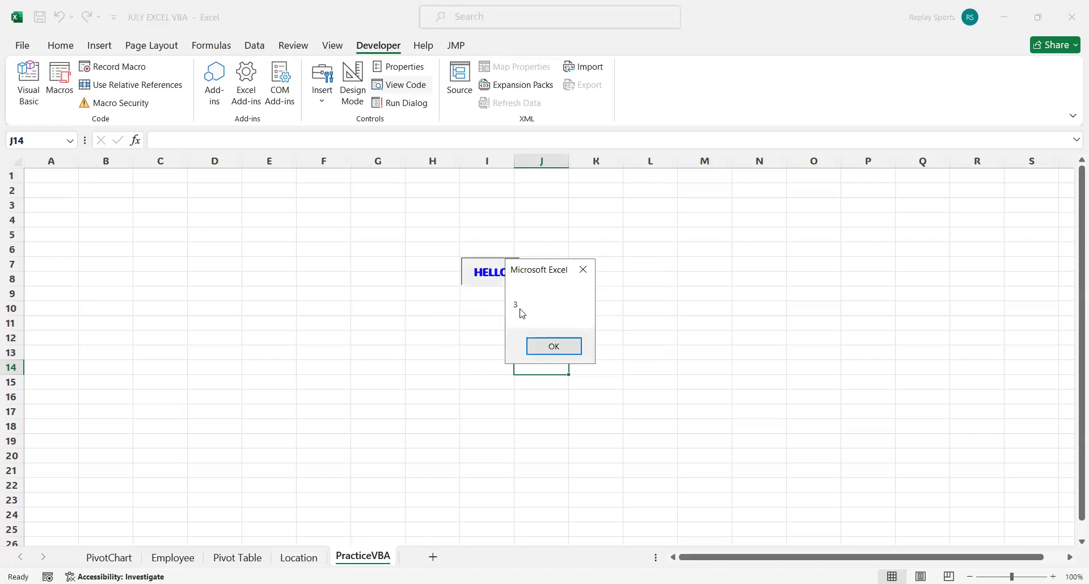
pyautogui.click(554, 347)
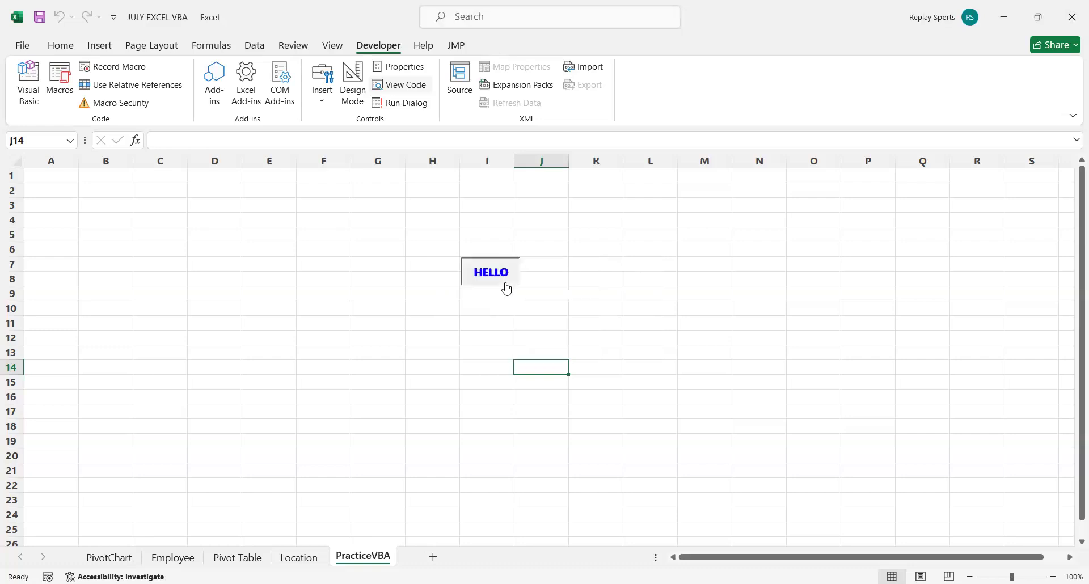
pyautogui.click(507, 289)
pyautogui.click(613, 348)
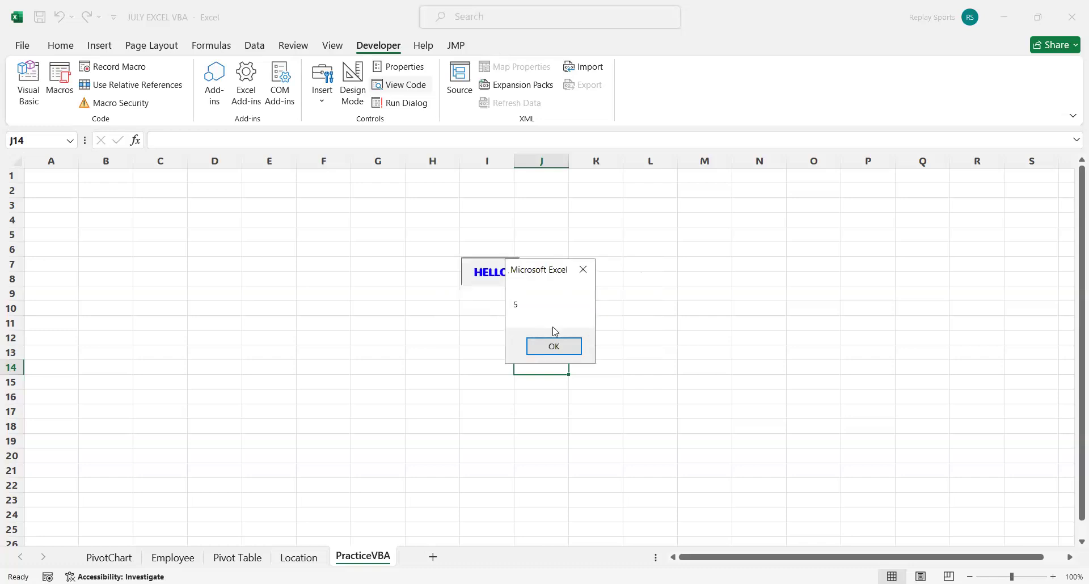
# Close the value message, switch to the Visual Basic editor and comment out the val2 MsgBox line in Say_Hi.
pyautogui.click(559, 347)
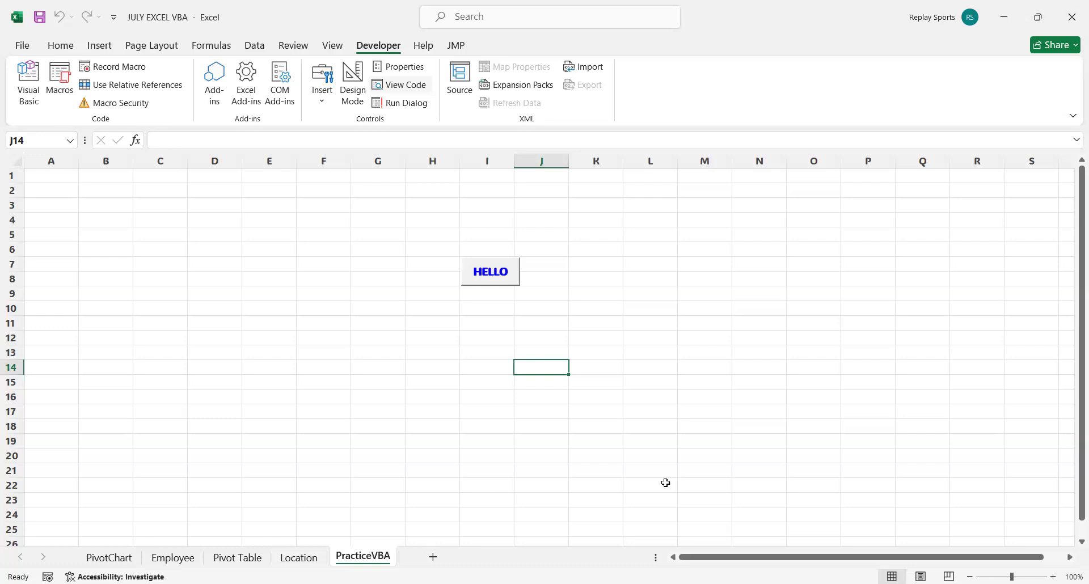
pyautogui.hotkey('alt', 'F11')
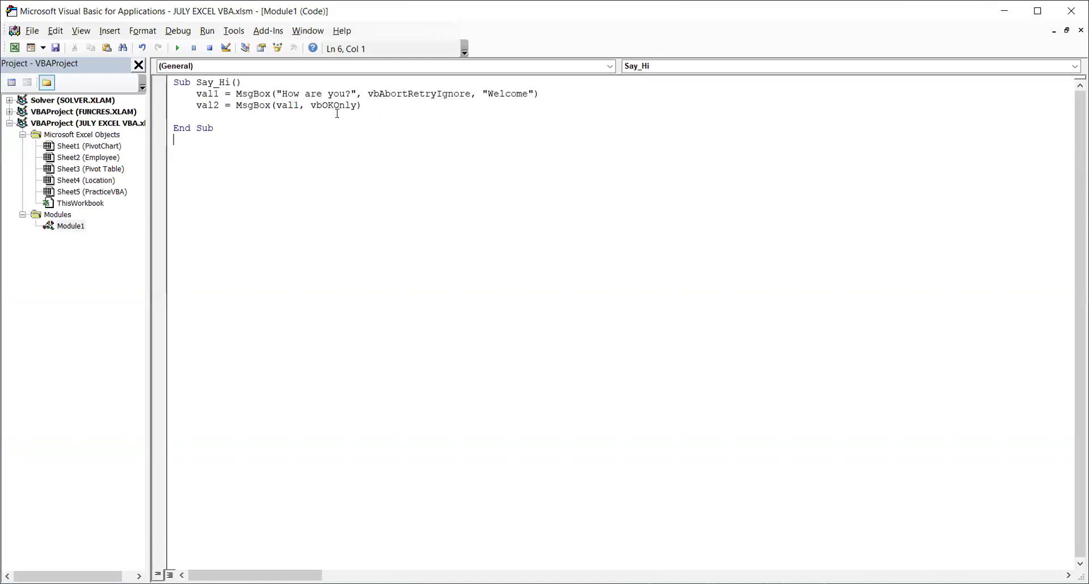
pyautogui.click(197, 107)
pyautogui.write("'")
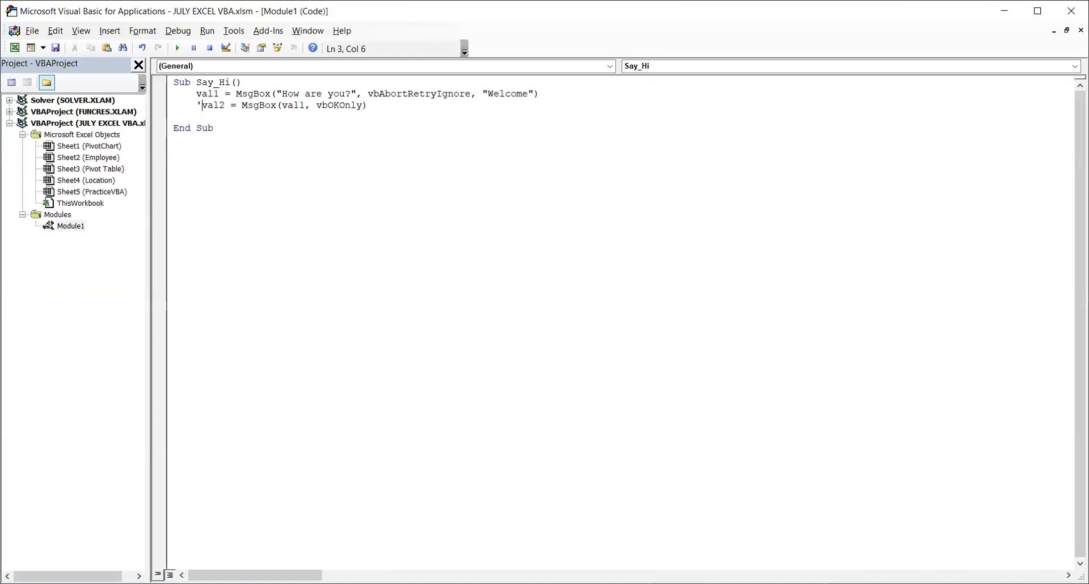
pyautogui.click(536, 219)
# Add the line If val1 = 3 Then below the commented-out MsgBox line.
pyautogui.click(405, 106)
pyautogui.press('Return')
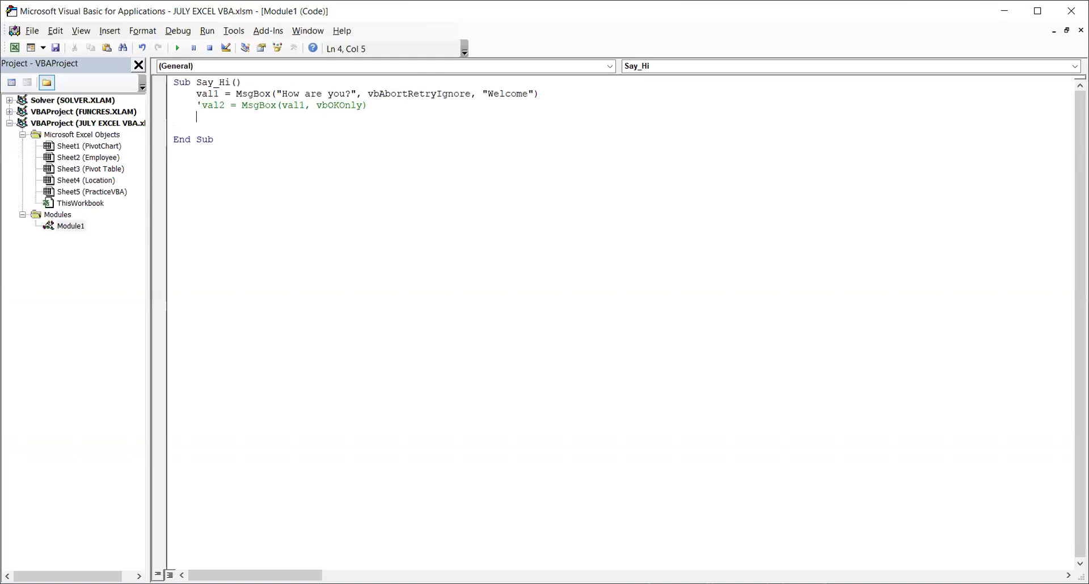
pyautogui.write('if val1')
pyautogui.write('= 3')
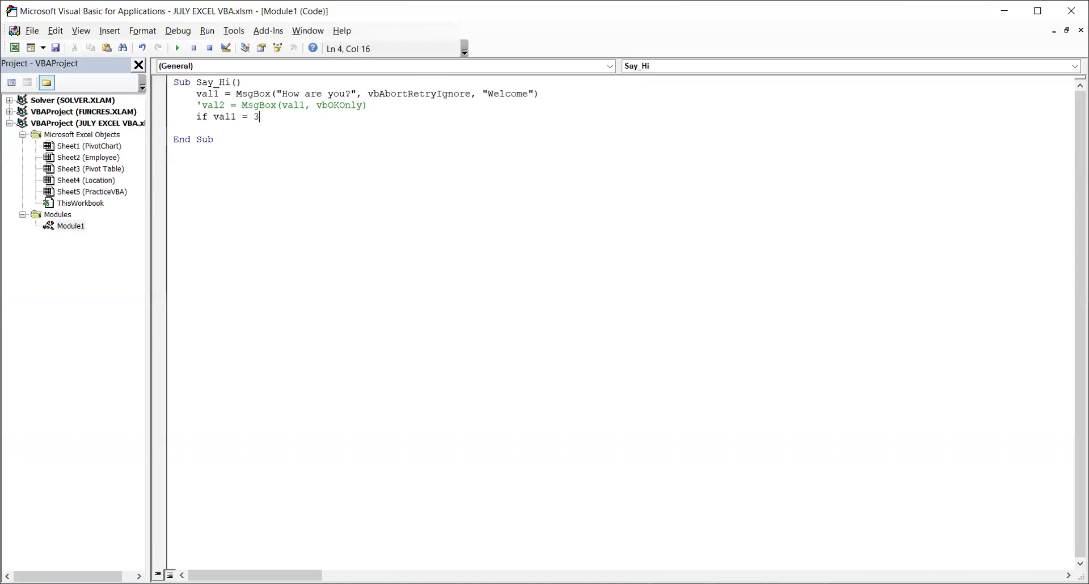
pyautogui.write(' Then')
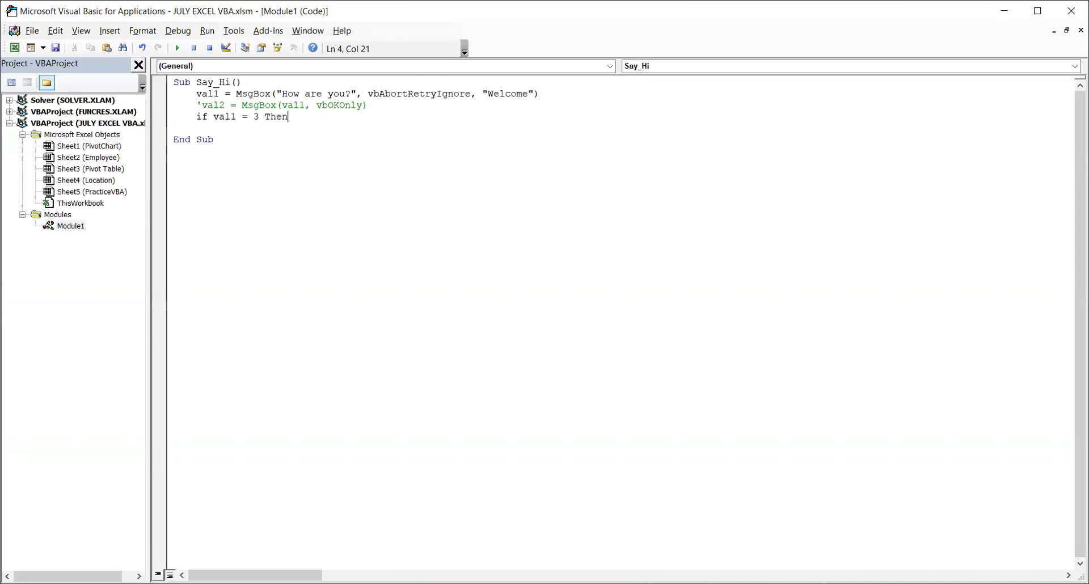
# Copy the commented-out val2 MsgBox statement onto an indented line inside the If branch, without its apostrophe.
pyautogui.press('Return')
pyautogui.press('Tab')
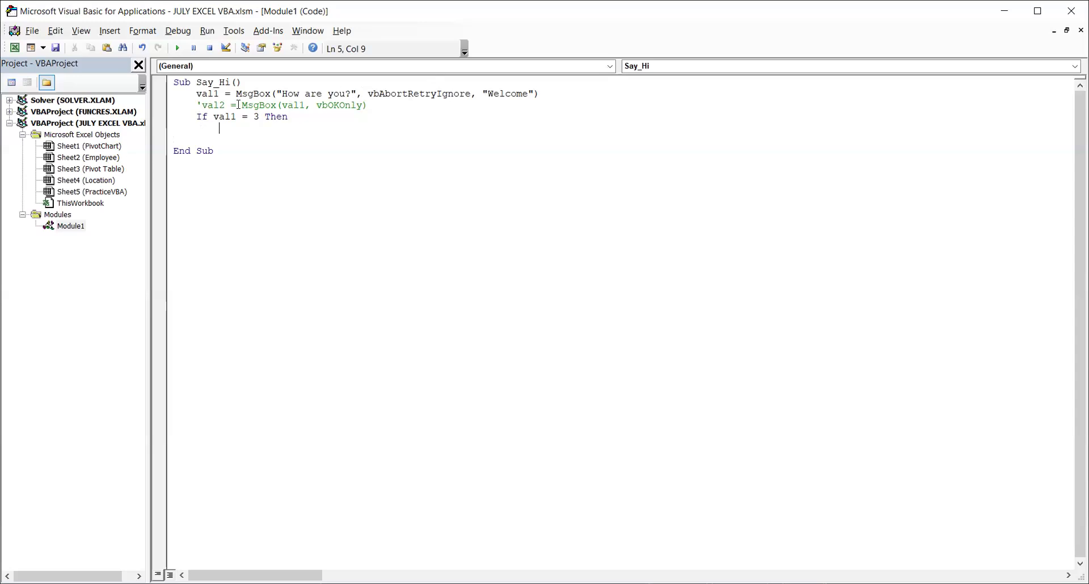
pyautogui.moveTo(203, 105); pyautogui.dragTo(371, 105)
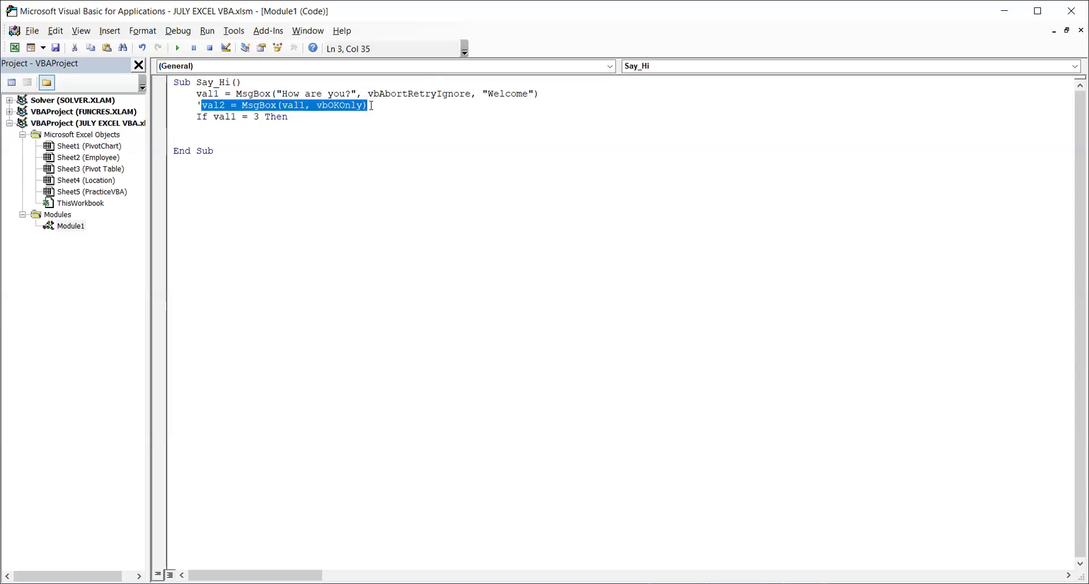
pyautogui.hotkey('ctrl', 'c')
pyautogui.click(273, 129)
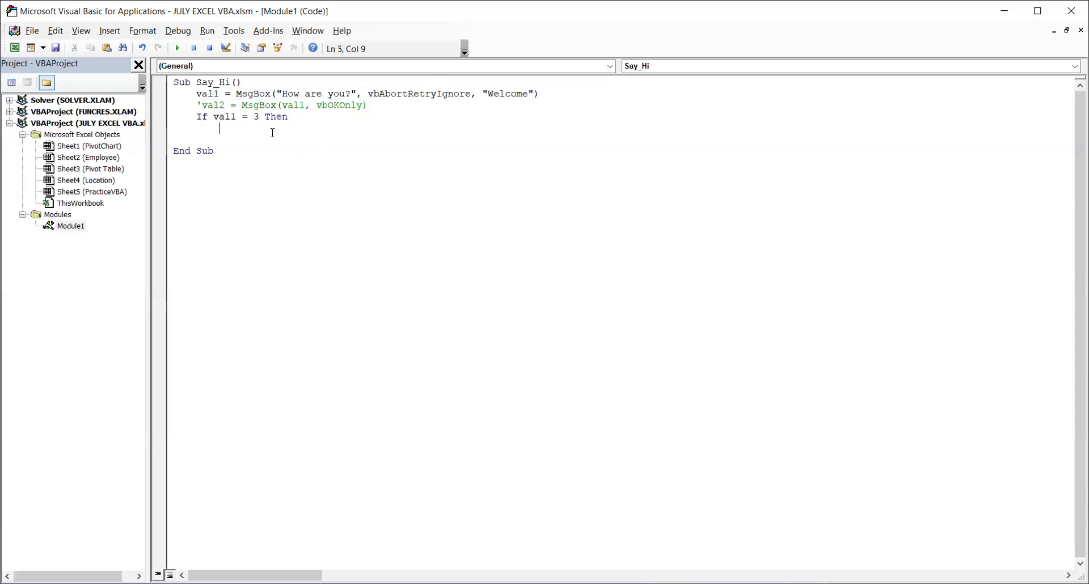
pyautogui.hotkey('ctrl', 'v')
# Replace the val1 argument in the If branch's MsgBox with the text "User wants to Abort the process!".
pyautogui.doubleClick(311, 128)
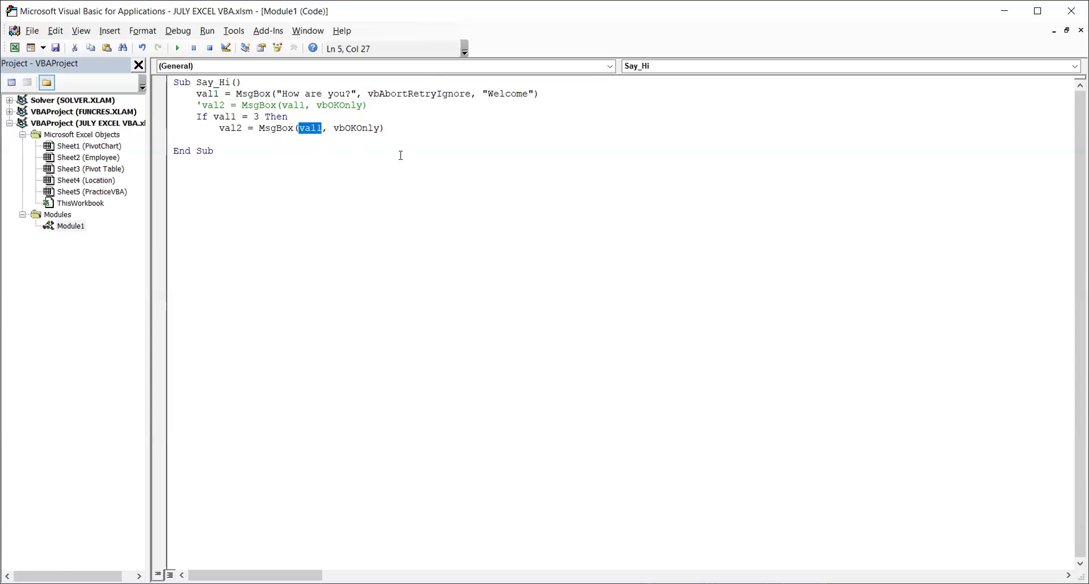
pyautogui.write('"')
pyautogui.write('"')
pyautogui.write('User wants')
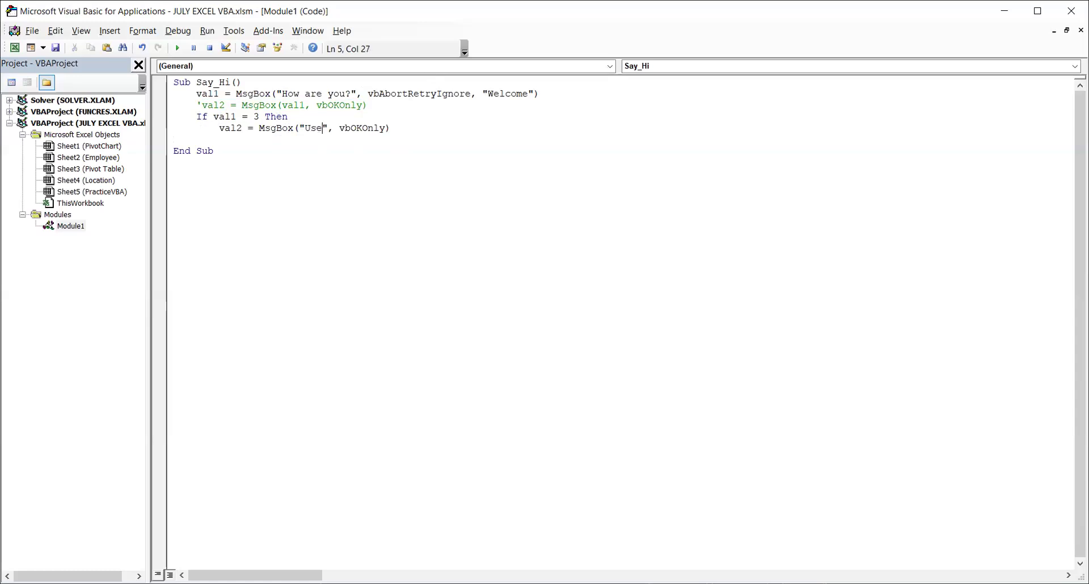
pyautogui.write(' to Abort ')
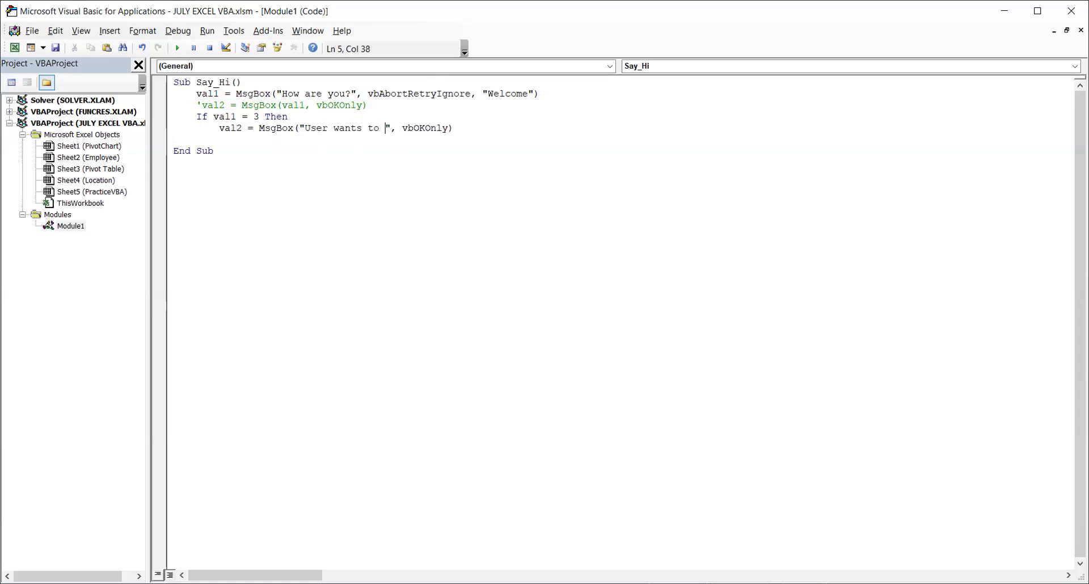
pyautogui.write('the process')
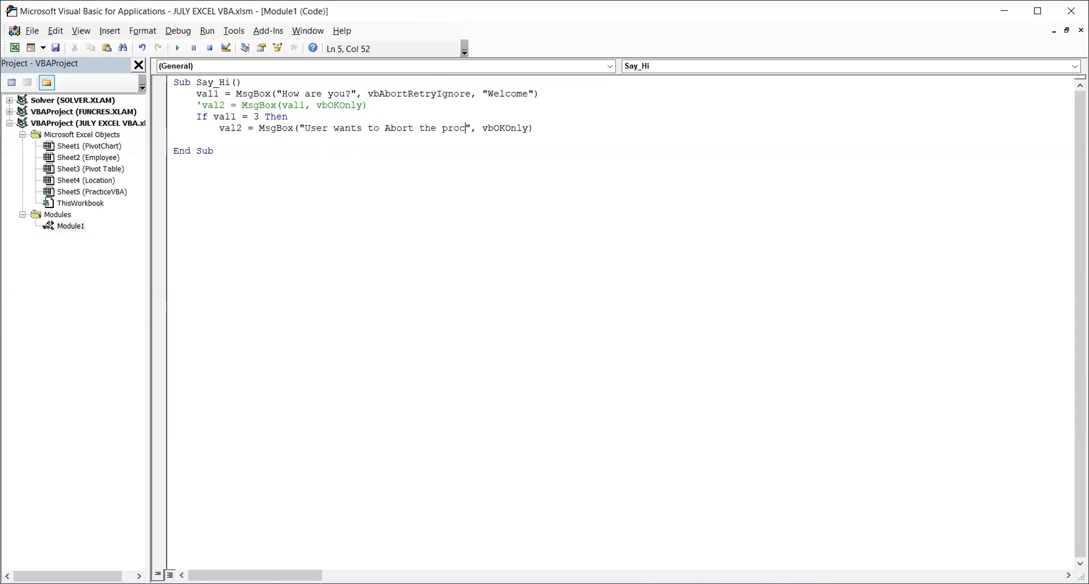
pyautogui.write('!')
pyautogui.click(584, 126)
# Add the line ElseIf val1 = 4 Then below the Abort message line, aligned with the If.
pyautogui.press('Return')
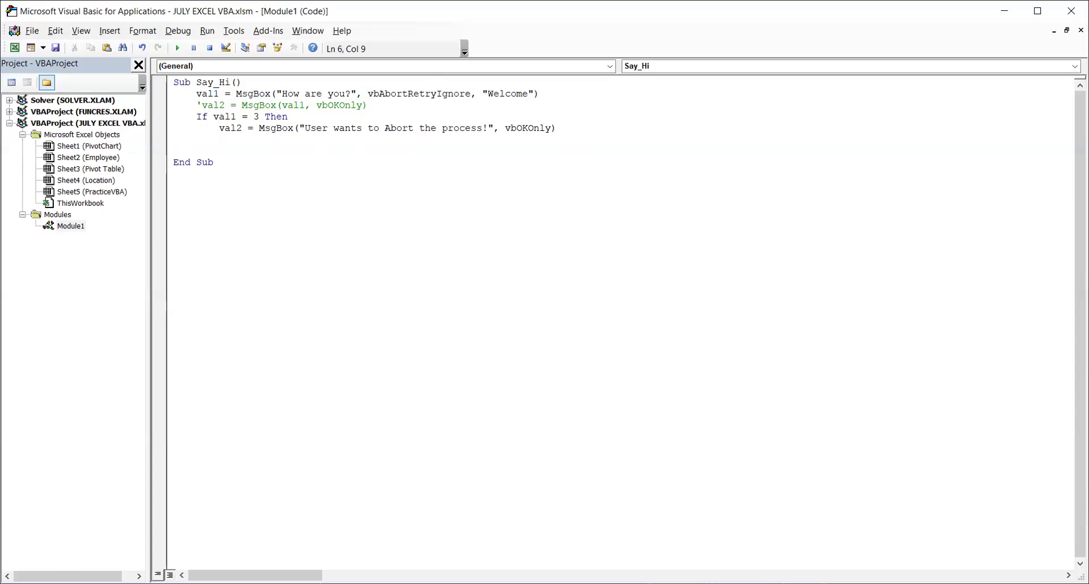
pyautogui.press('BackSpace')
pyautogui.write('ElseIf val1 = 4 Then')
# Copy the Abort MsgBox line, indented, into the ElseIf branch and change its word Abort to Retry.
pyautogui.press('Return')
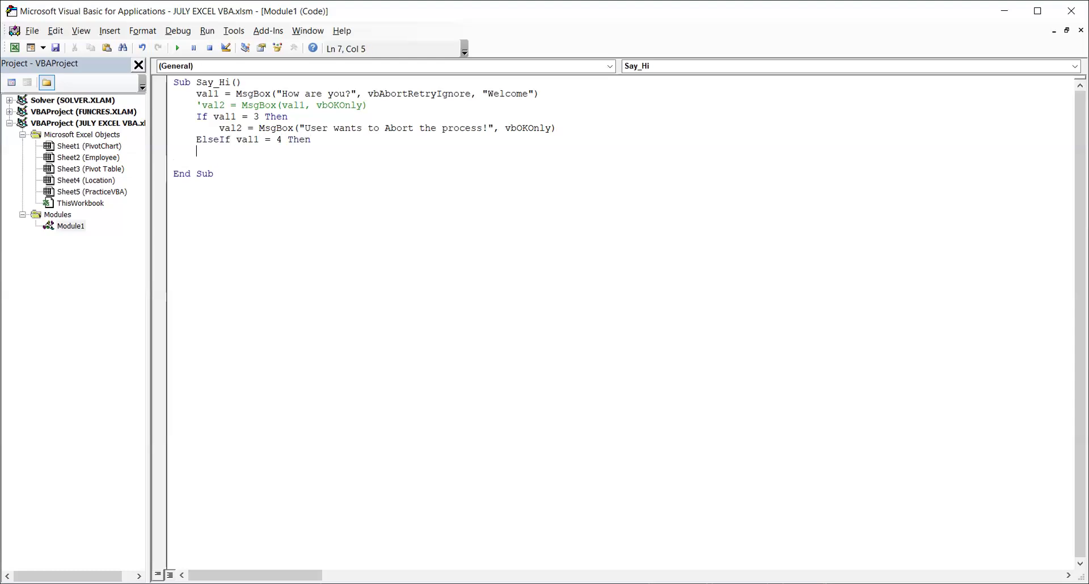
pyautogui.moveTo(219, 128); pyautogui.dragTo(613, 131)
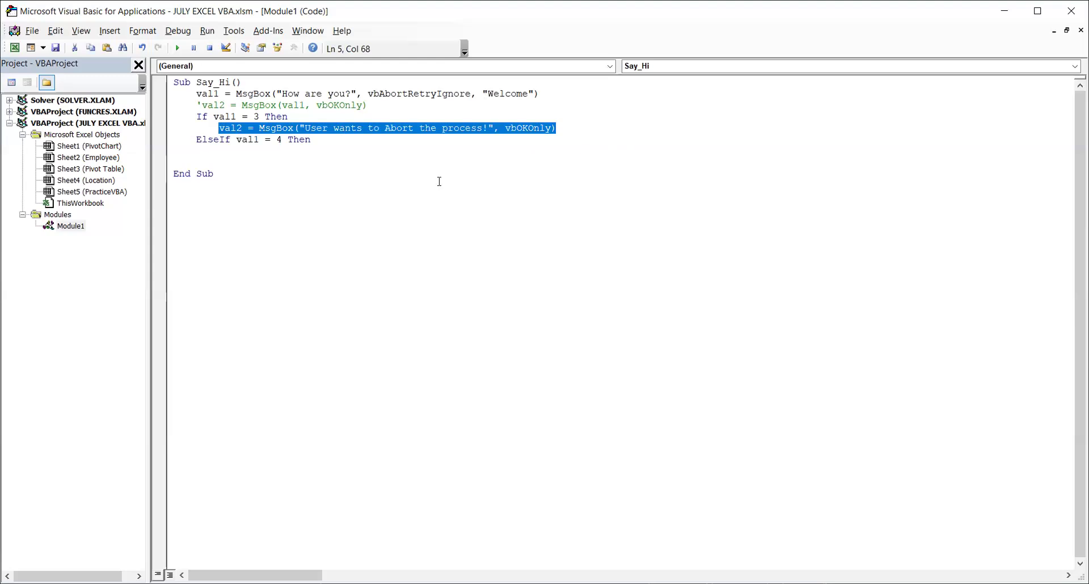
pyautogui.click(305, 165)
pyautogui.press('Up')
pyautogui.press('Tab')
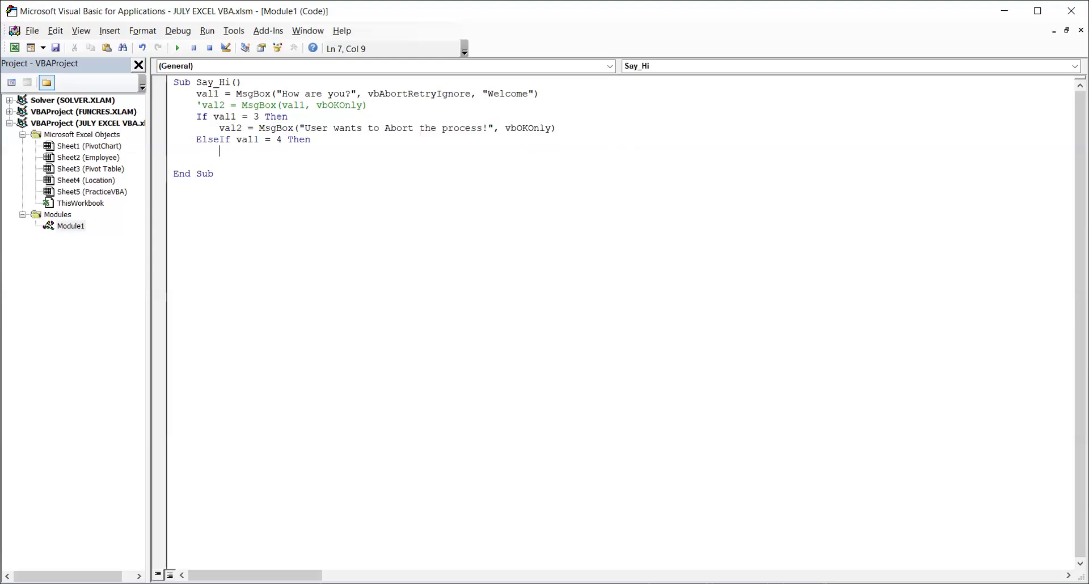
pyautogui.hotkey('ctrl', 'v')
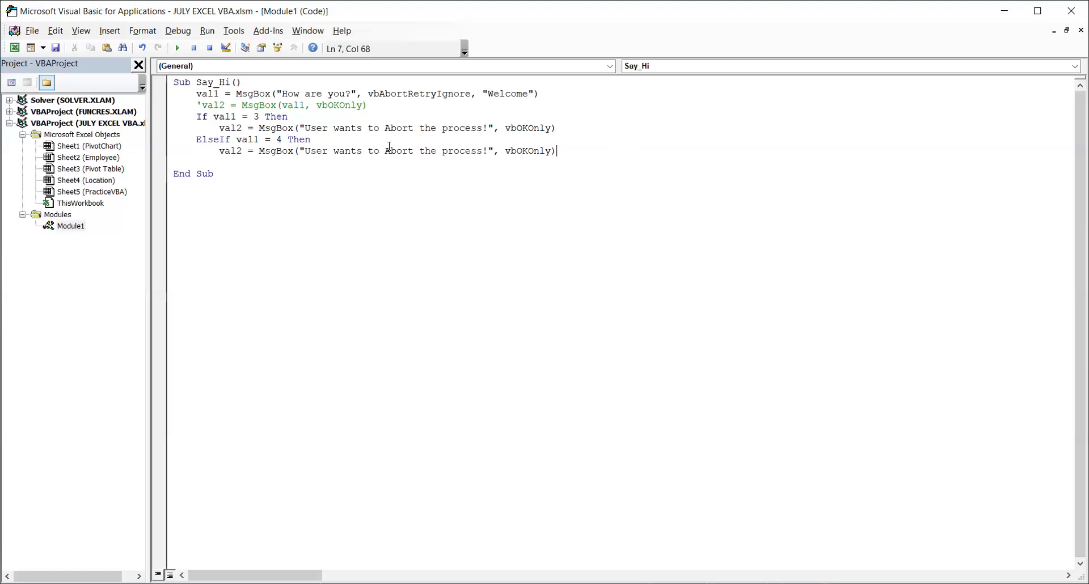
pyautogui.doubleClick(408, 151)
pyautogui.write('Retry')
# Add an Else branch holding an indented copy of the Abort MsgBox line, and close the block with End If.
pyautogui.click(585, 166)
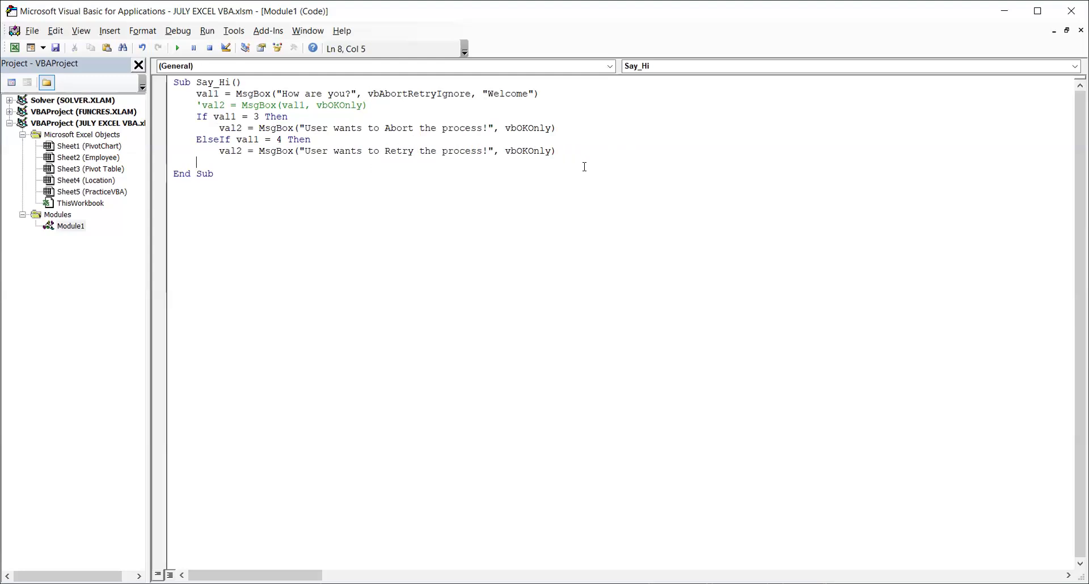
pyautogui.write('Else')
pyautogui.press('Tab')
pyautogui.hotkey('ctrl', 'v')
pyautogui.press('Return')
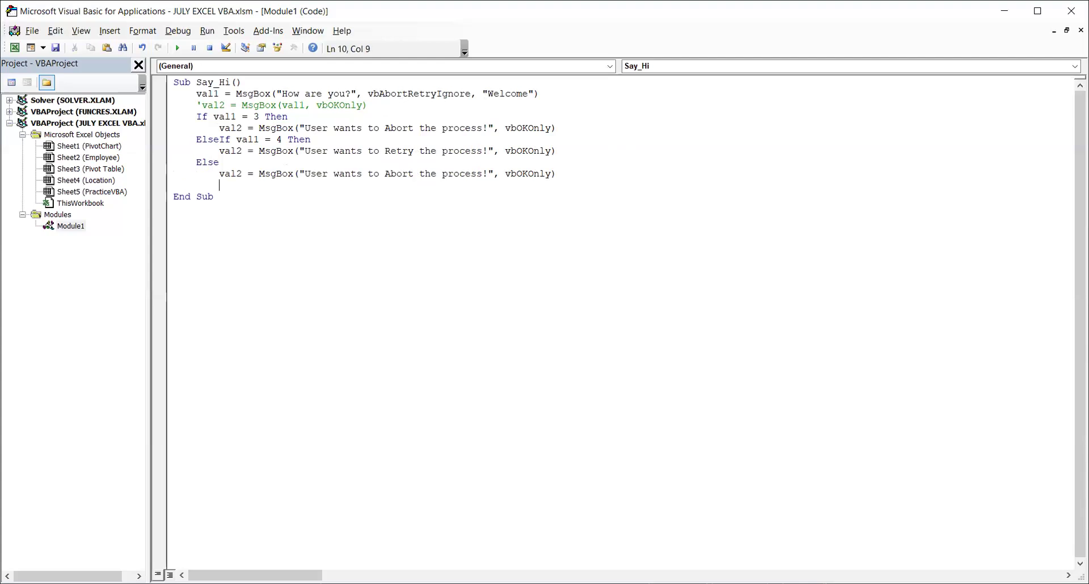
pyautogui.press('BackSpace')
pyautogui.write('End If')
# Change the Else branch's message text to "User wants to Ignore the process!".
pyautogui.click(398, 174)
pyautogui.doubleClick(398, 173)
pyautogui.write('Ign')
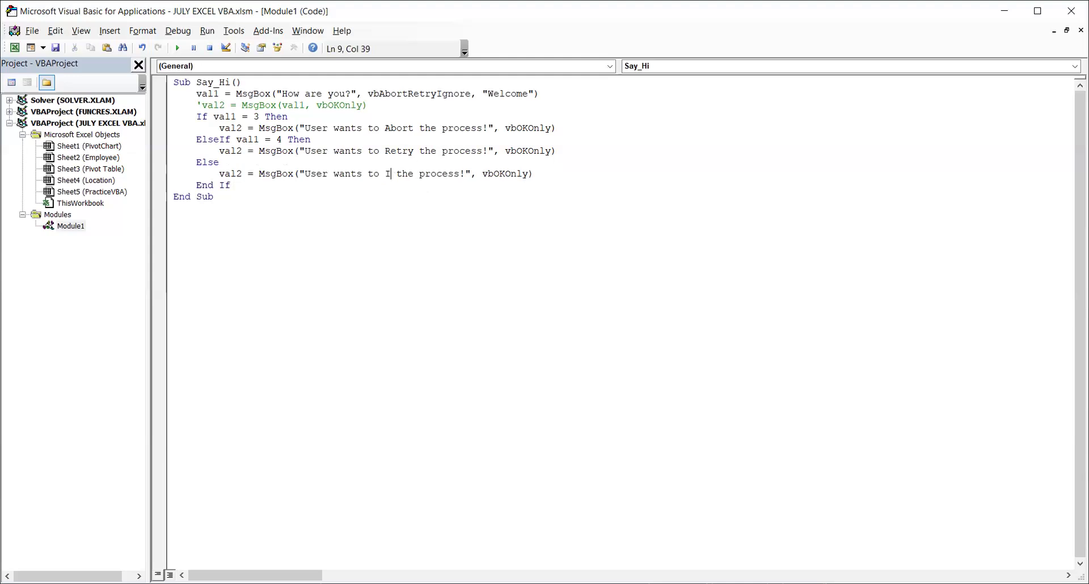
pyautogui.write('ore')
pyautogui.click(490, 227)
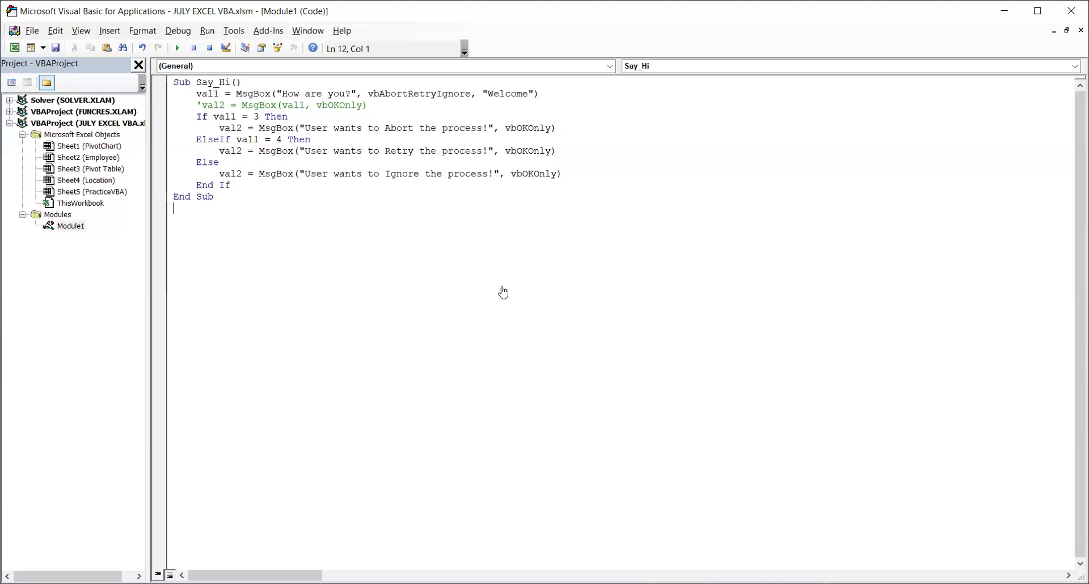
# Switch to the Excel worksheet, run the macro with the HELLO button, answer Abort and close the resulting message.
pyautogui.hotkey('alt', 'F11')
pyautogui.click(491, 272)
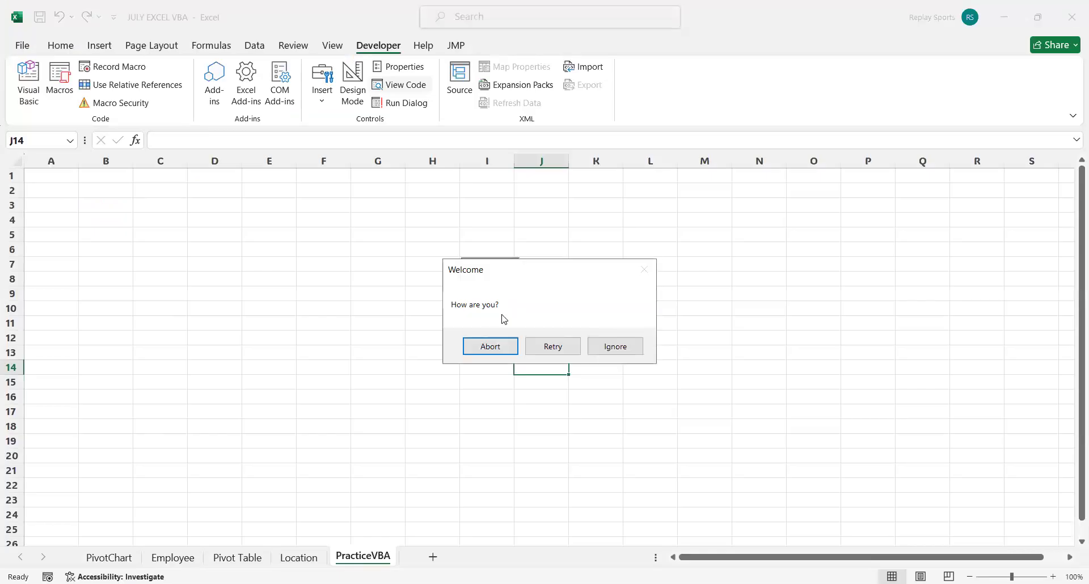
pyautogui.click(491, 347)
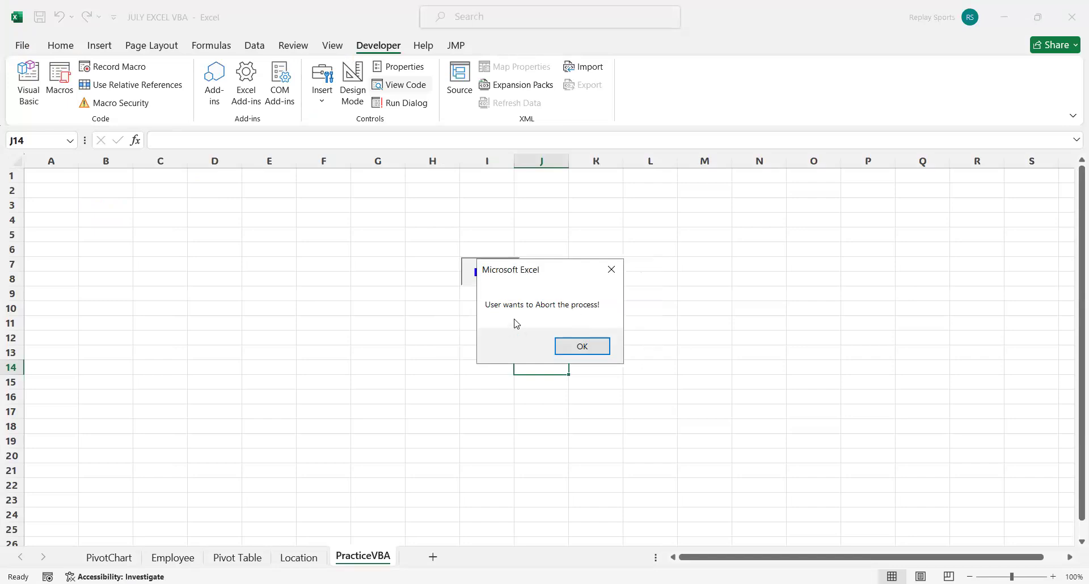
pyautogui.click(586, 348)
# Test the HELLO button with the Retry answer and the Ignore answer, closing each resulting message.
pyautogui.click(499, 276)
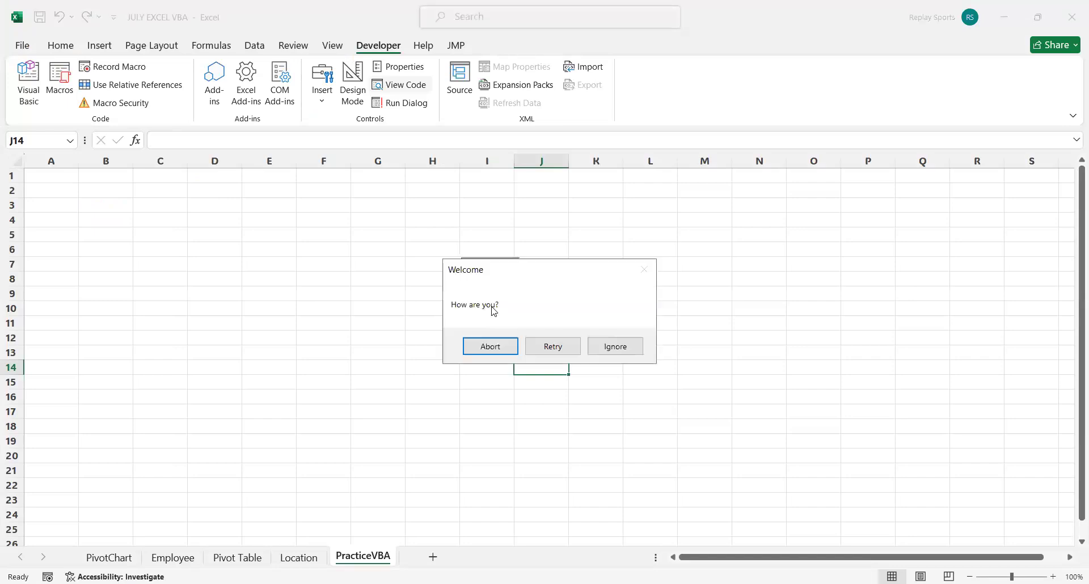
pyautogui.click(556, 346)
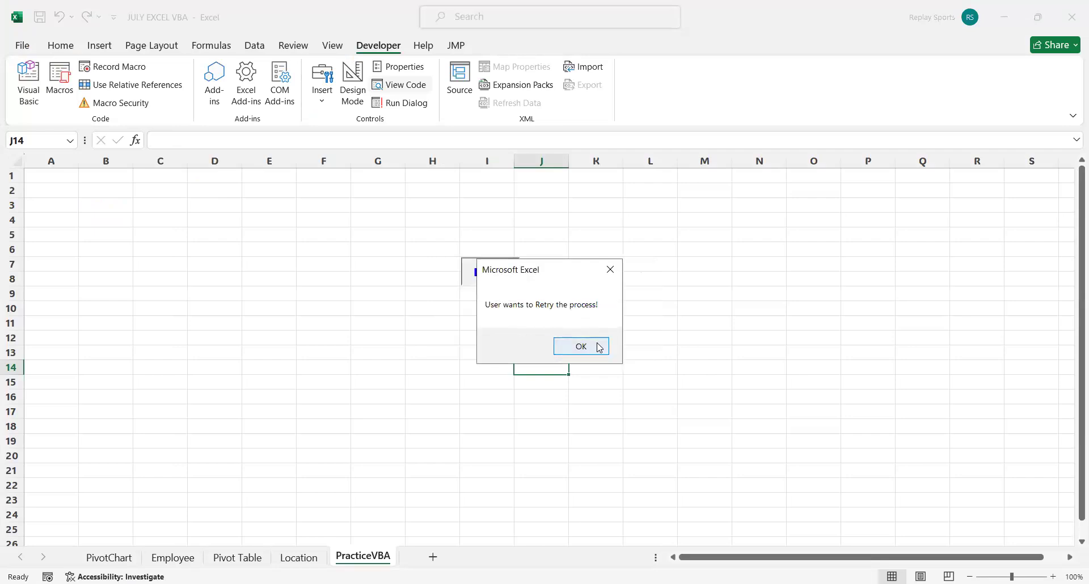
pyautogui.click(599, 347)
pyautogui.click(510, 281)
pyautogui.click(623, 347)
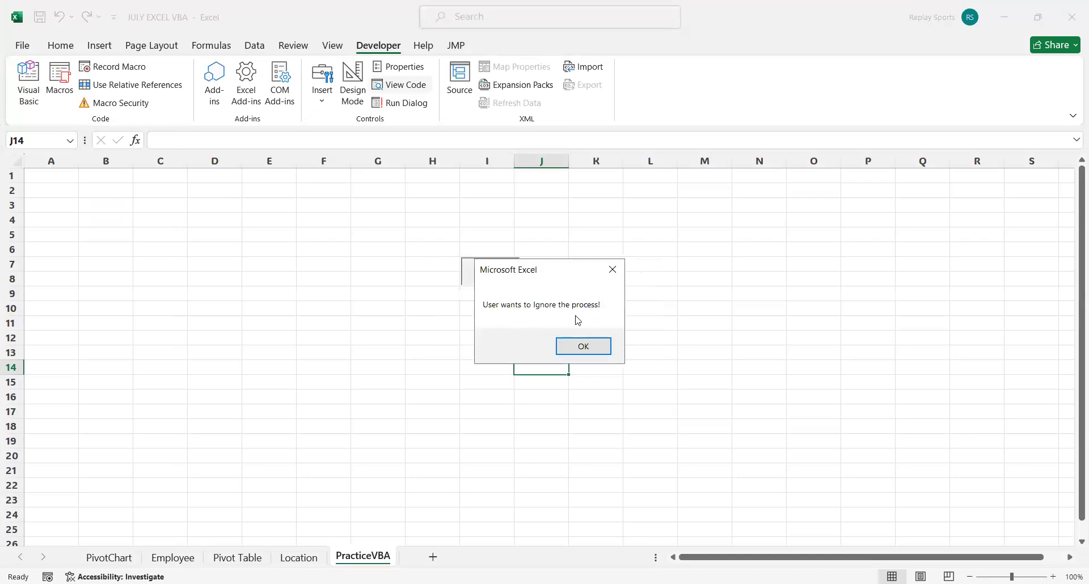
pyautogui.click(584, 347)
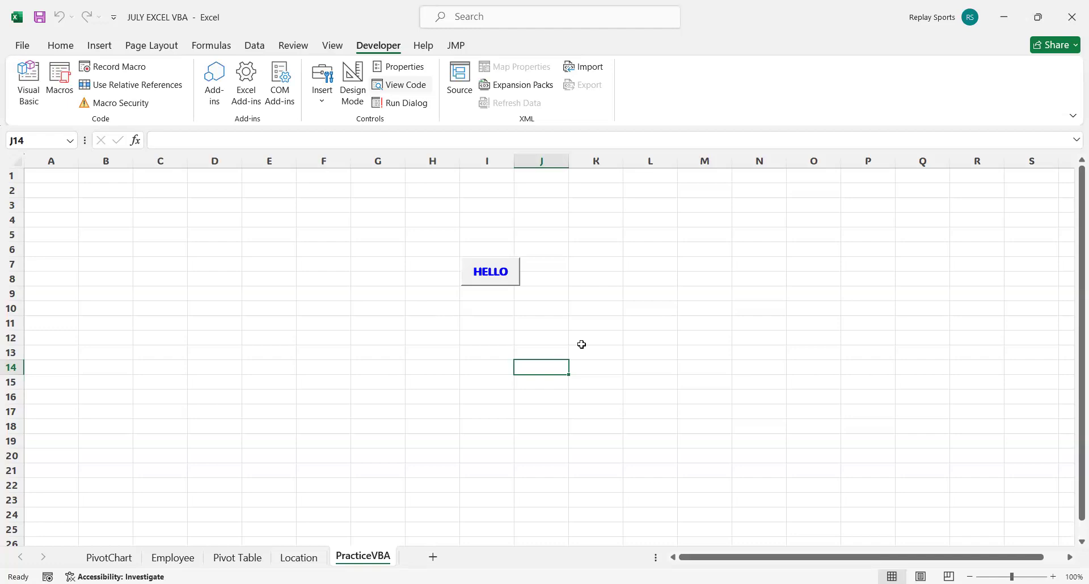
# Insert a Form Control group box spanning about J3 to N13 beside the HELLO button.
pyautogui.click(321, 90)
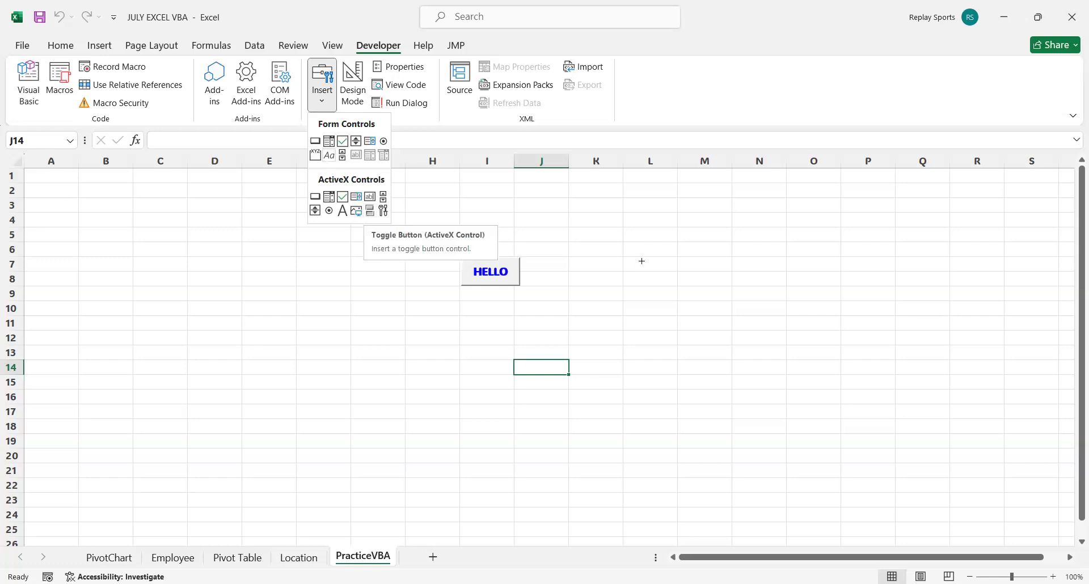
pyautogui.moveTo(584, 209); pyautogui.dragTo(815, 361)
pyautogui.moveTo(684, 212); pyautogui.dragTo(656, 205)
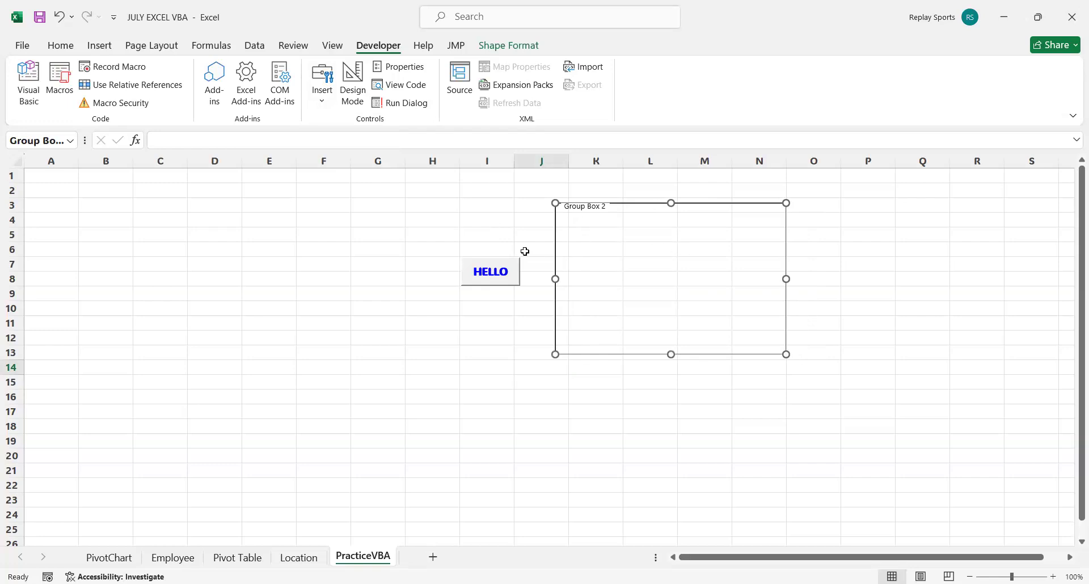
# Deselect the group box and select it again by its border.
pyautogui.click(701, 308)
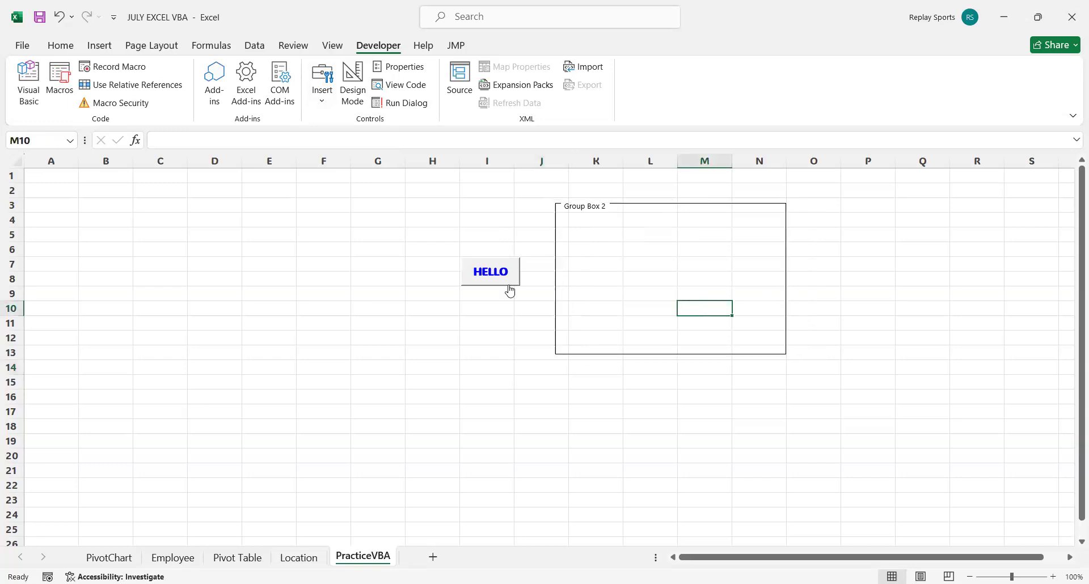
pyautogui.click(631, 202)
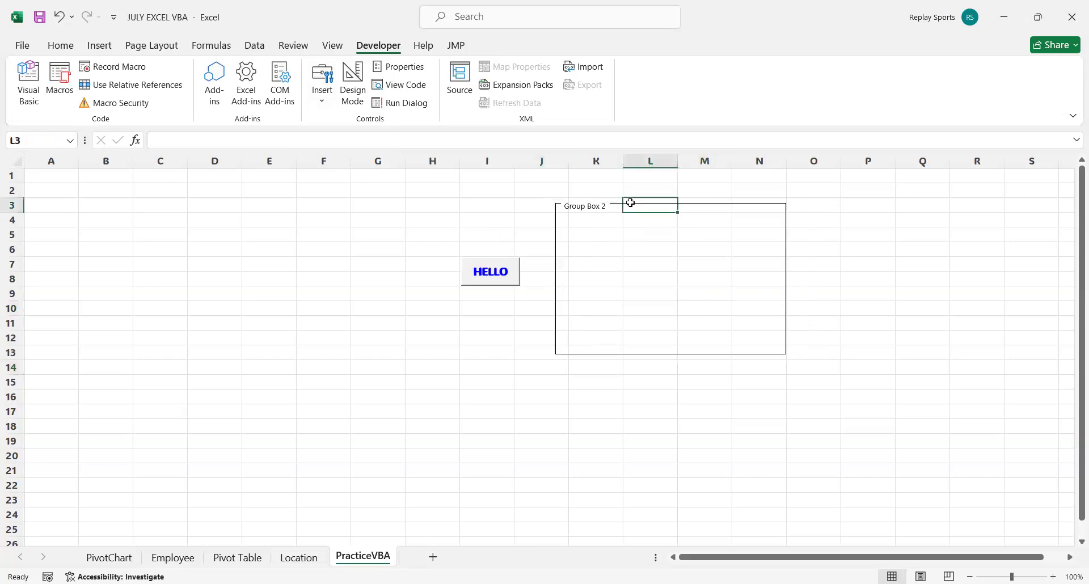
pyautogui.click(584, 245)
pyautogui.click(560, 232)
pyautogui.click(553, 210)
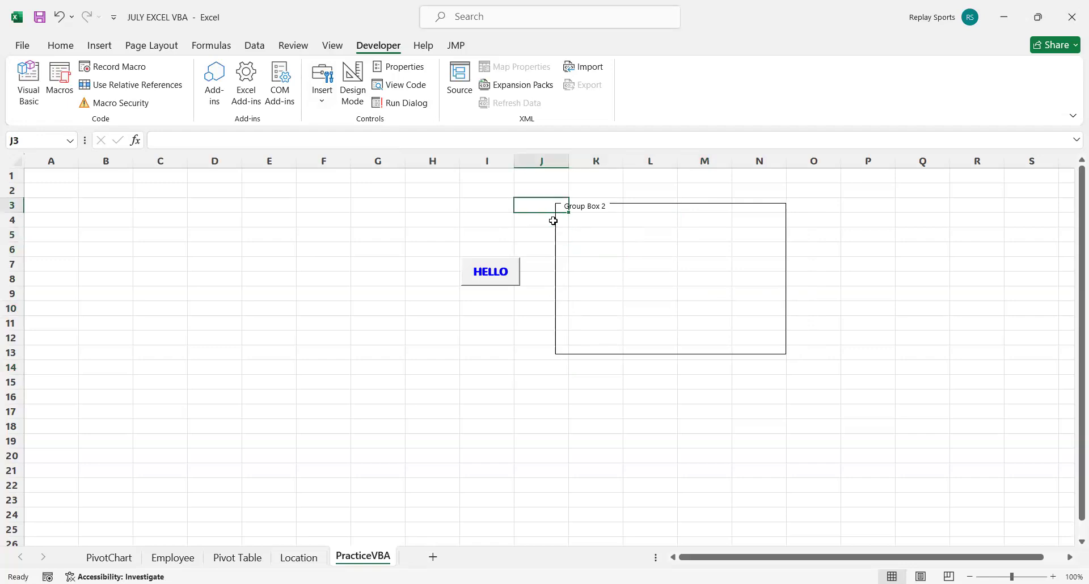
pyautogui.click(788, 267)
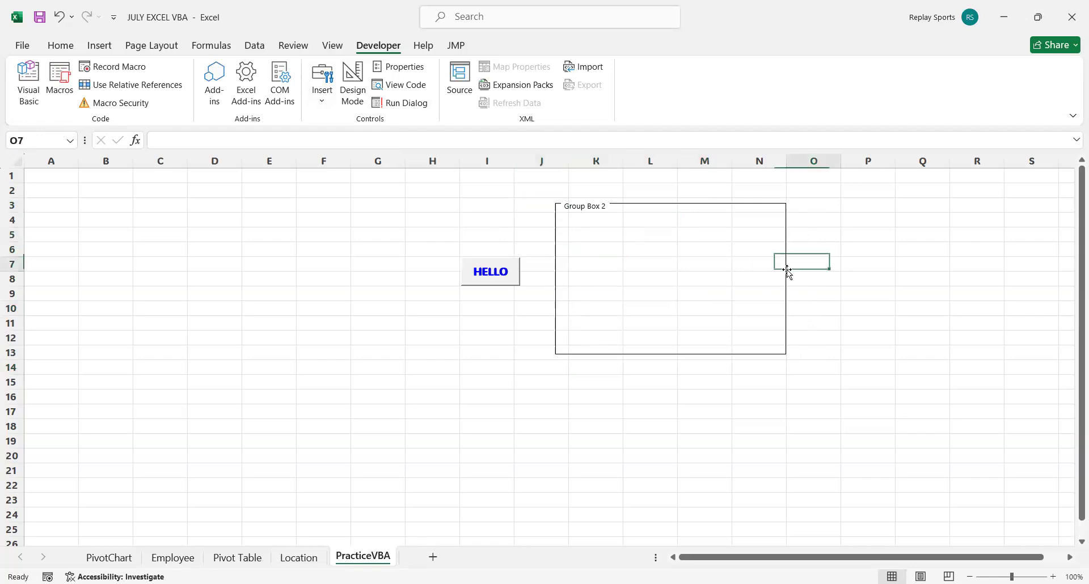
pyautogui.click(785, 301)
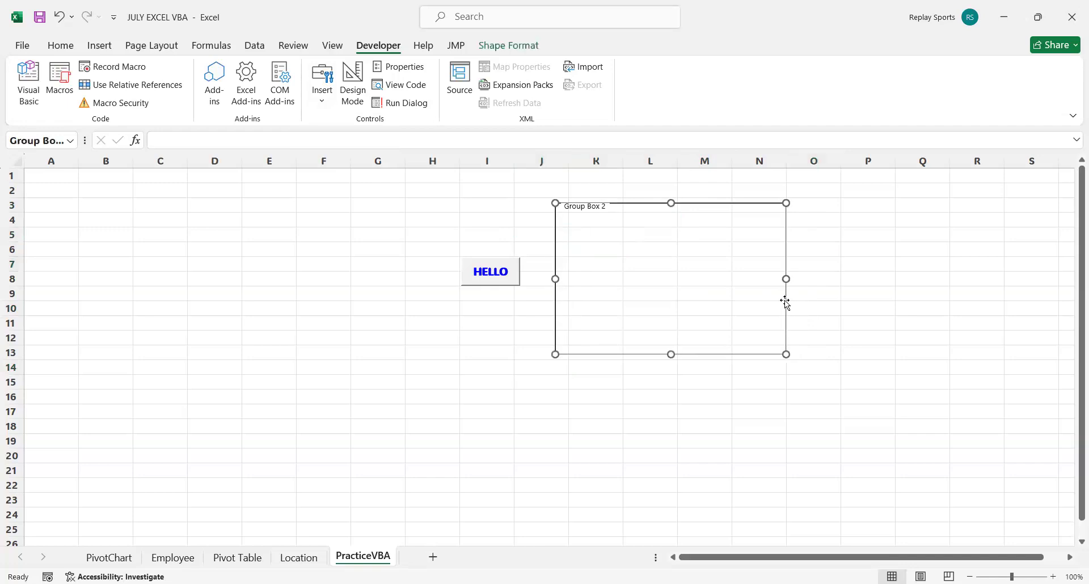
# Delete the group box and insert an ActiveX text box spanning about J5 to N10 beside the HELLO button.
pyautogui.press('Delete')
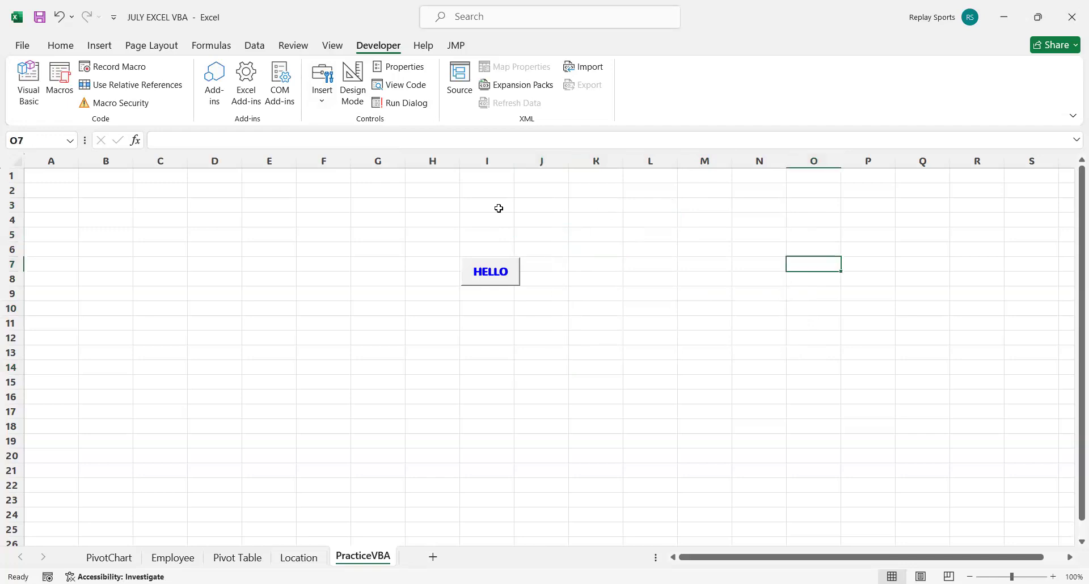
pyautogui.click(320, 106)
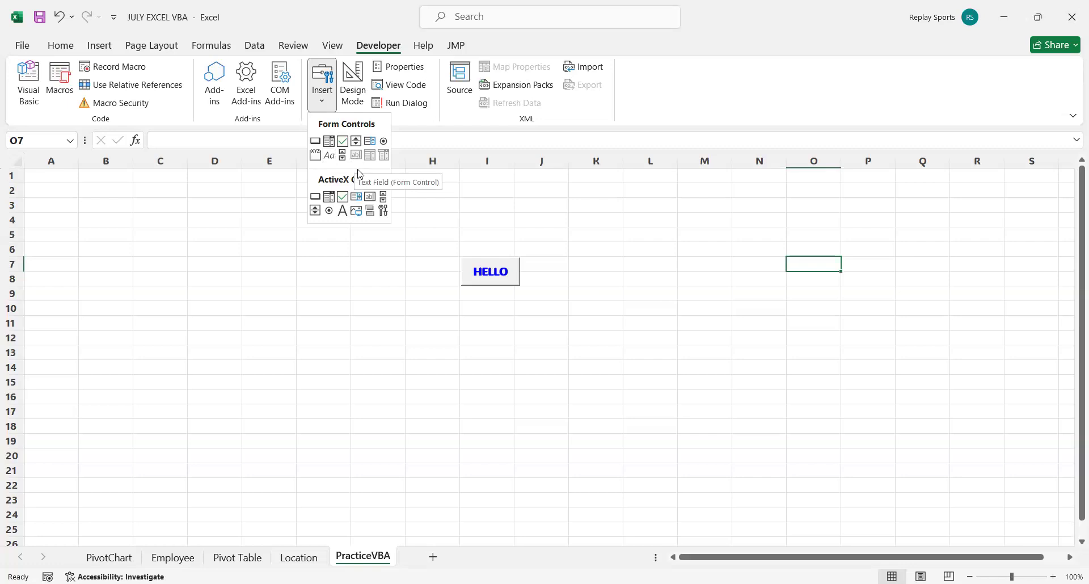
pyautogui.click(370, 197)
pyautogui.moveTo(554, 240); pyautogui.dragTo(774, 320)
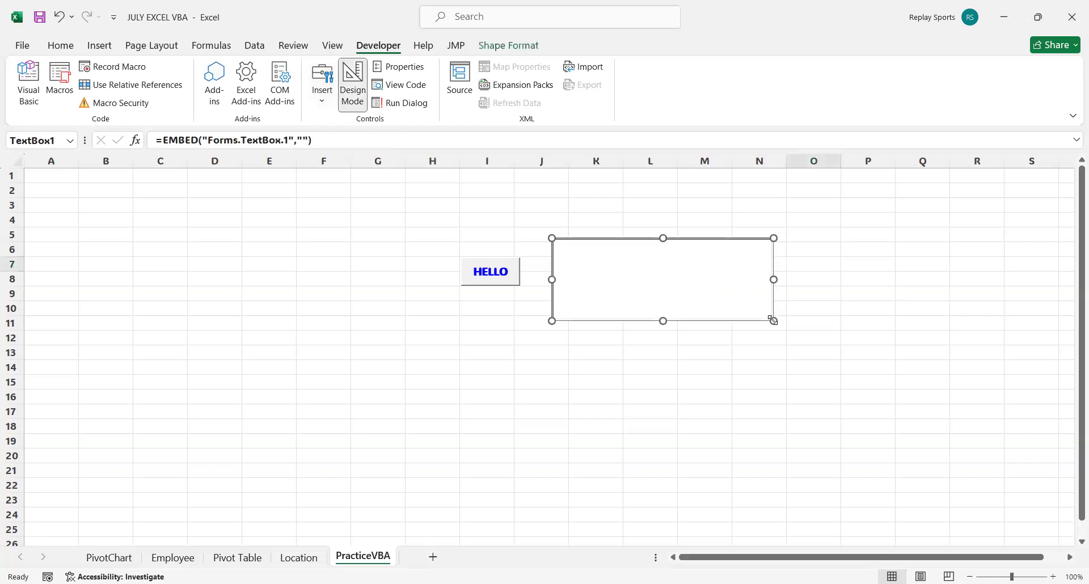
pyautogui.moveTo(631, 243); pyautogui.dragTo(615, 239)
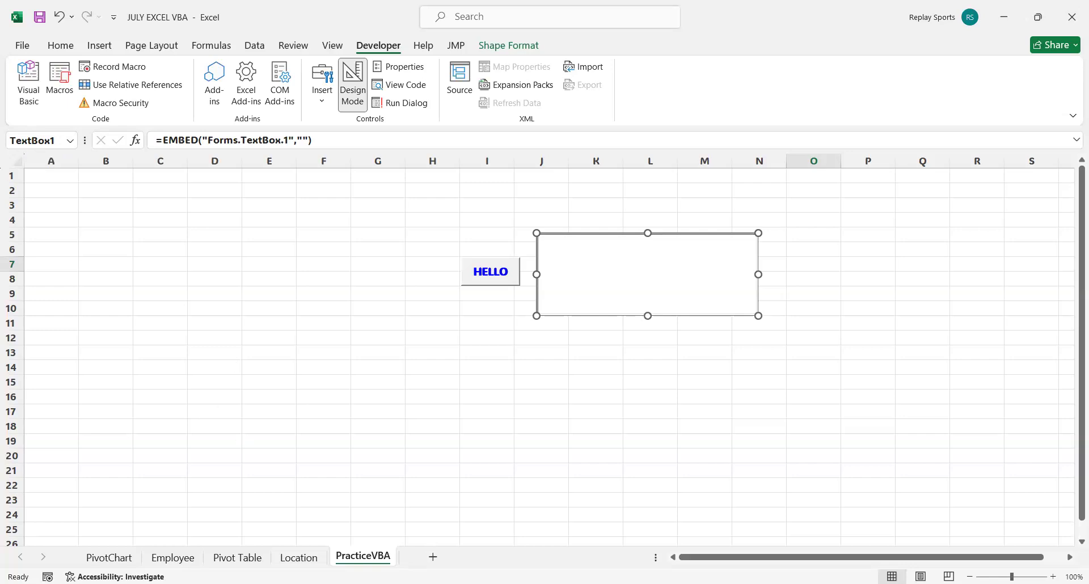
# In the VBA editor, comment out the MsgBox line of Say_Hi's Abort branch and add an empty line below it.
pyautogui.hotkey('alt', 'F11')
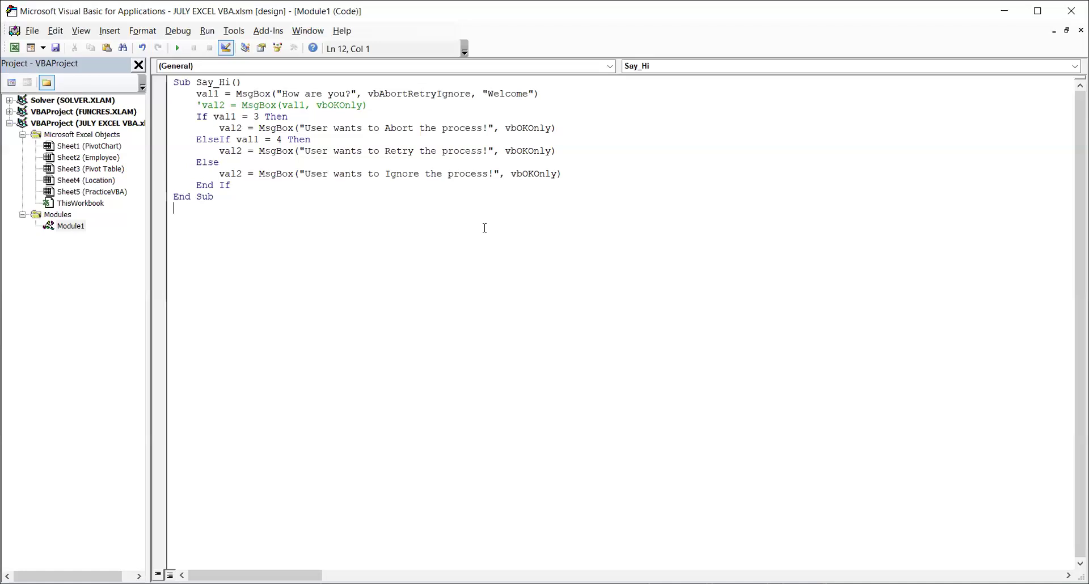
pyautogui.click(218, 129)
pyautogui.write("'")
pyautogui.click(644, 124)
pyautogui.press('Return')
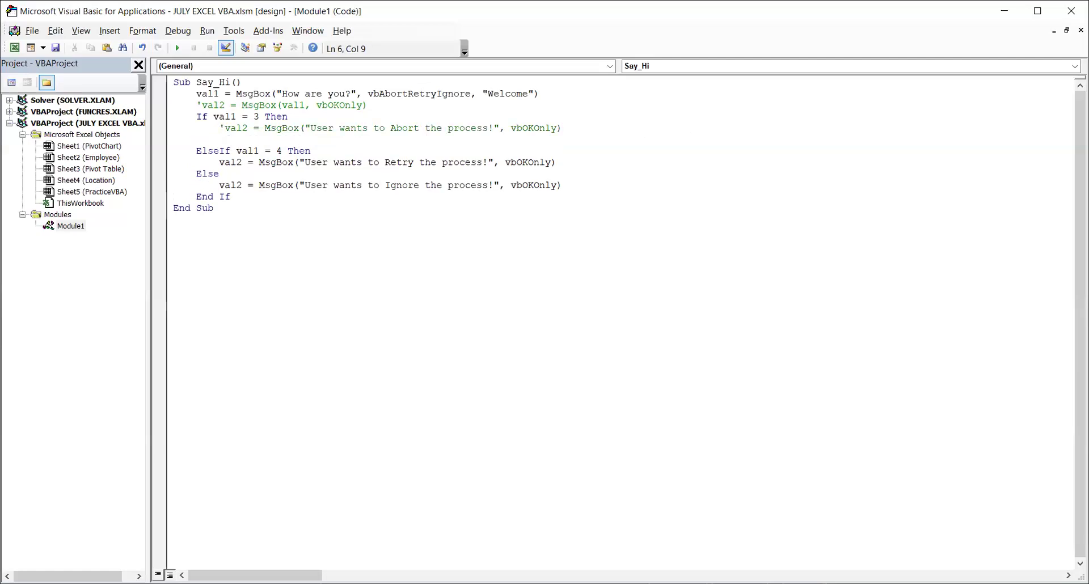
# Enter TextBox1.Value = "User wants to Abort the process!" in the Abort branch, reusing the message text of the commented line.
pyautogui.write('Tex')
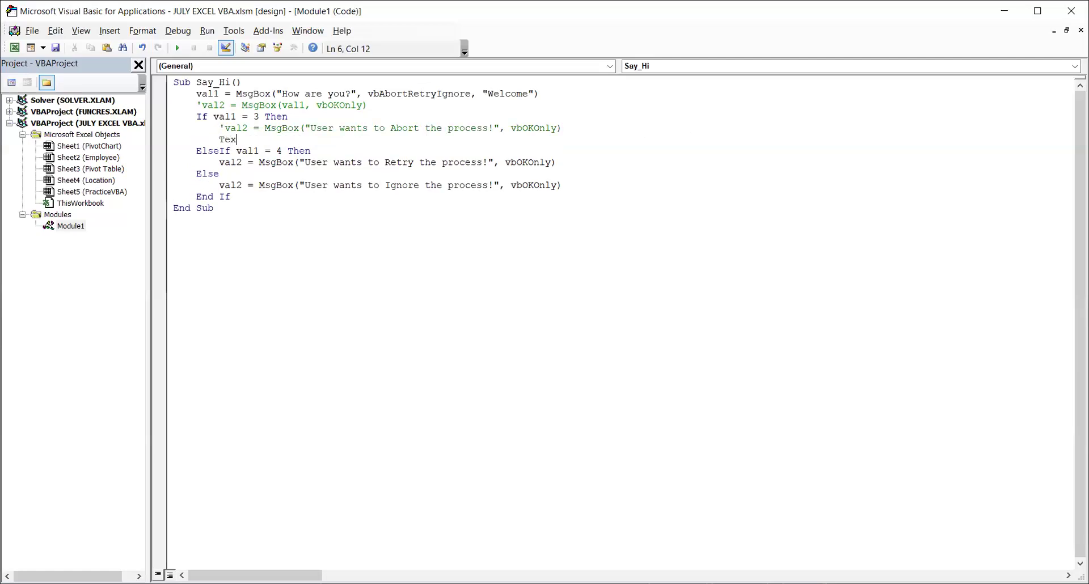
pyautogui.write('tBox1')
pyautogui.write('.Value')
pyautogui.write('= ')
pyautogui.write('va')
pyautogui.press('BackSpace')
pyautogui.press('BackSpace')
pyautogui.write('""')
pyautogui.moveTo(493, 129); pyautogui.dragTo(314, 131)
pyautogui.hotkey('ctrl', 'c')
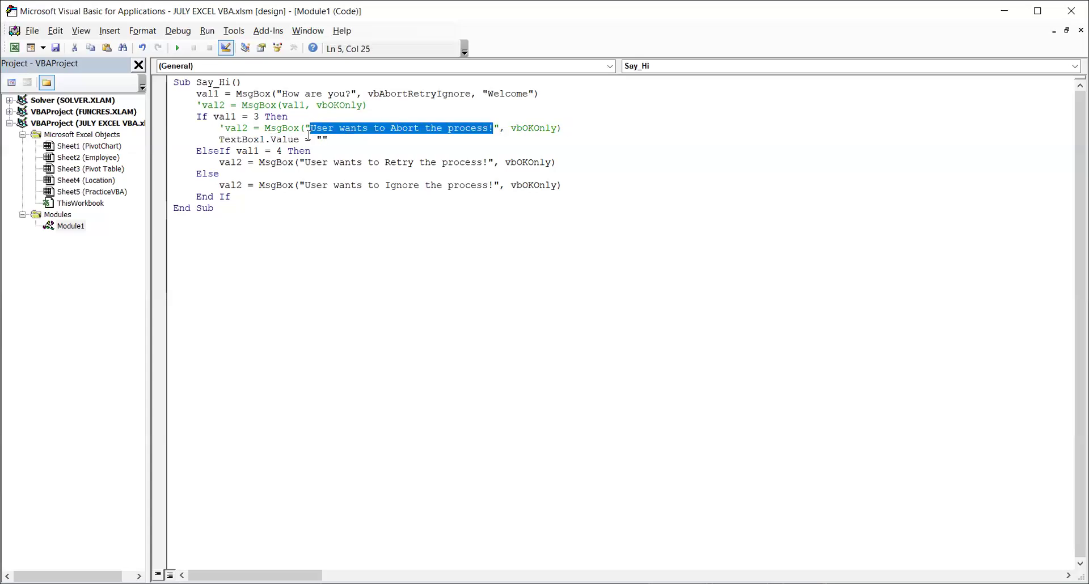
pyautogui.click(323, 139)
pyautogui.hotkey('ctrl', 'v')
pyautogui.click(657, 187)
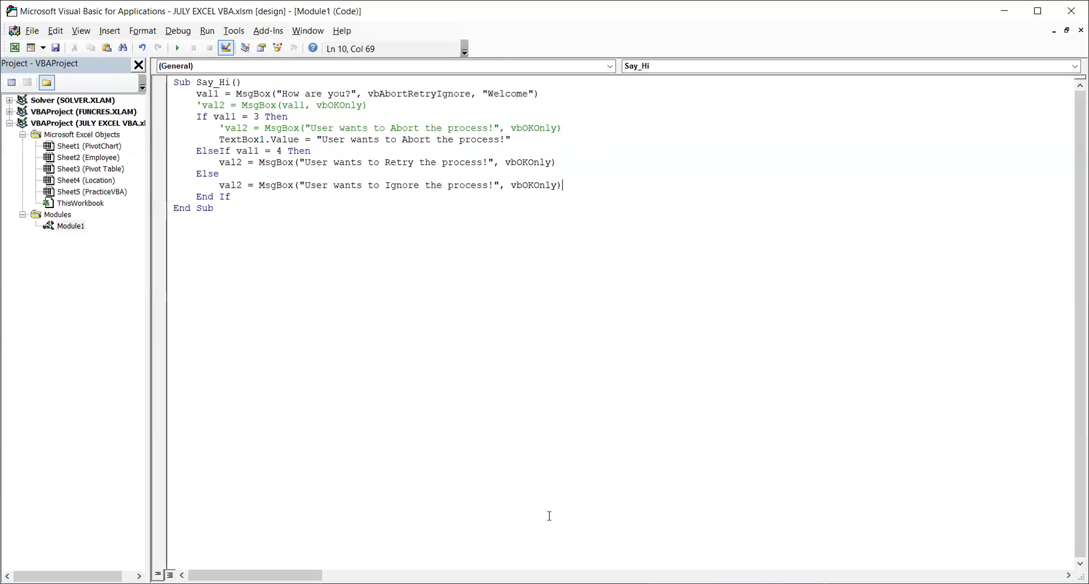
# Test the HELLO button on the worksheet with the Abort answer, debug the run in the editor and reset the macro.
pyautogui.hotkey('alt', 'F11')
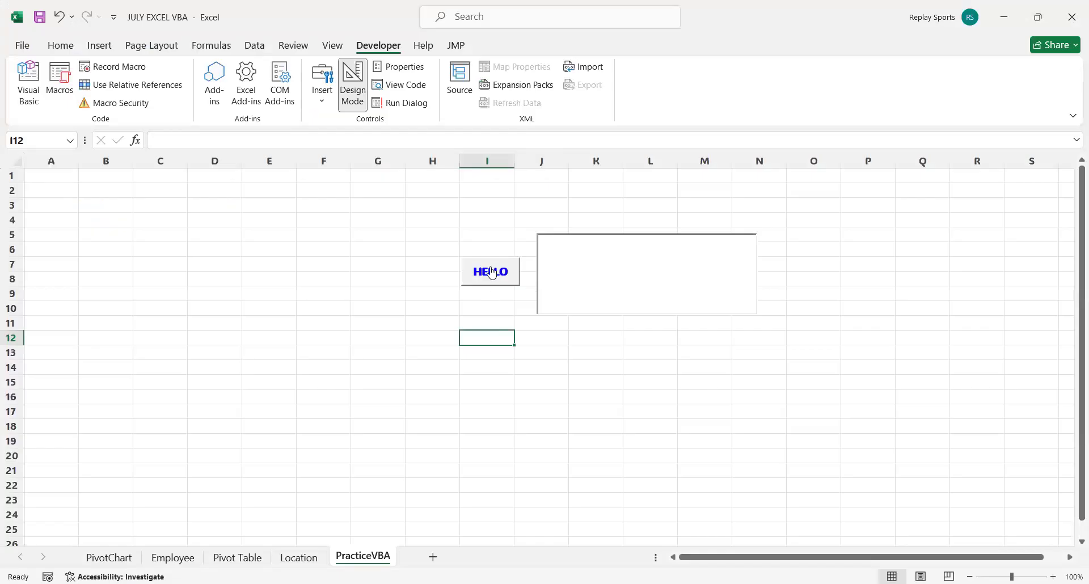
pyautogui.click(492, 272)
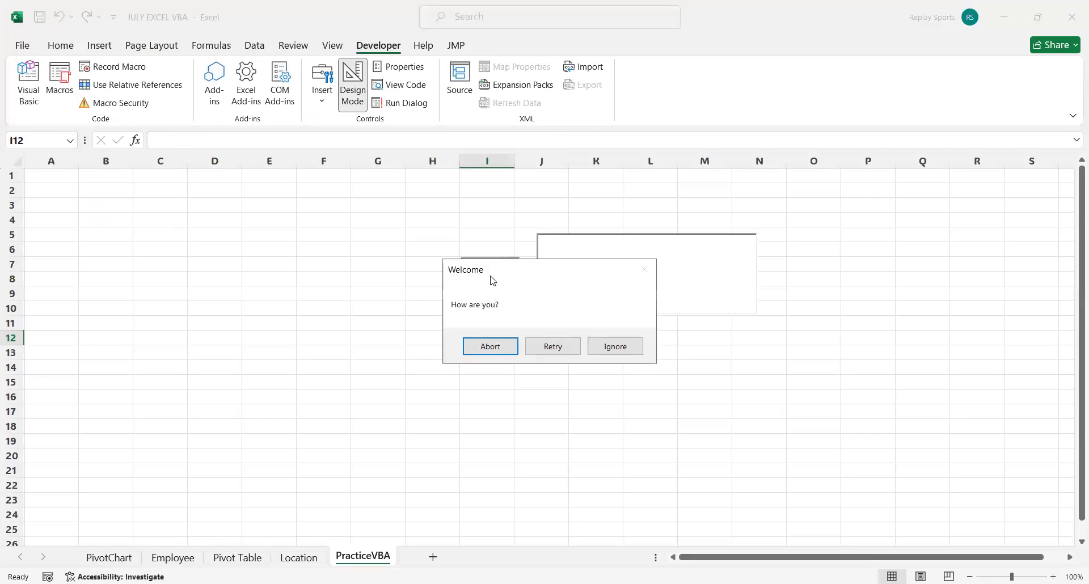
pyautogui.click(491, 345)
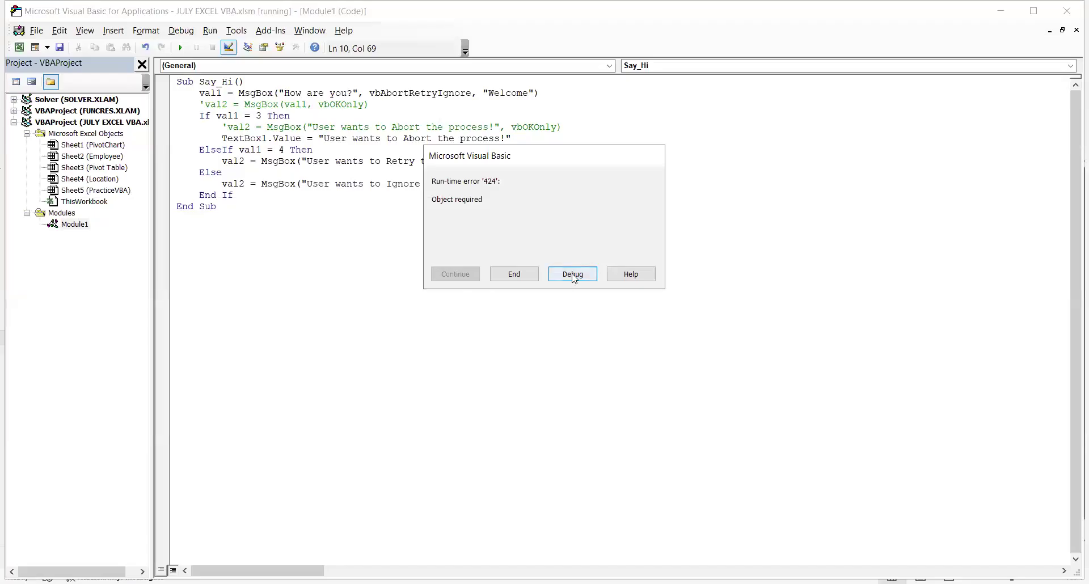
pyautogui.click(573, 274)
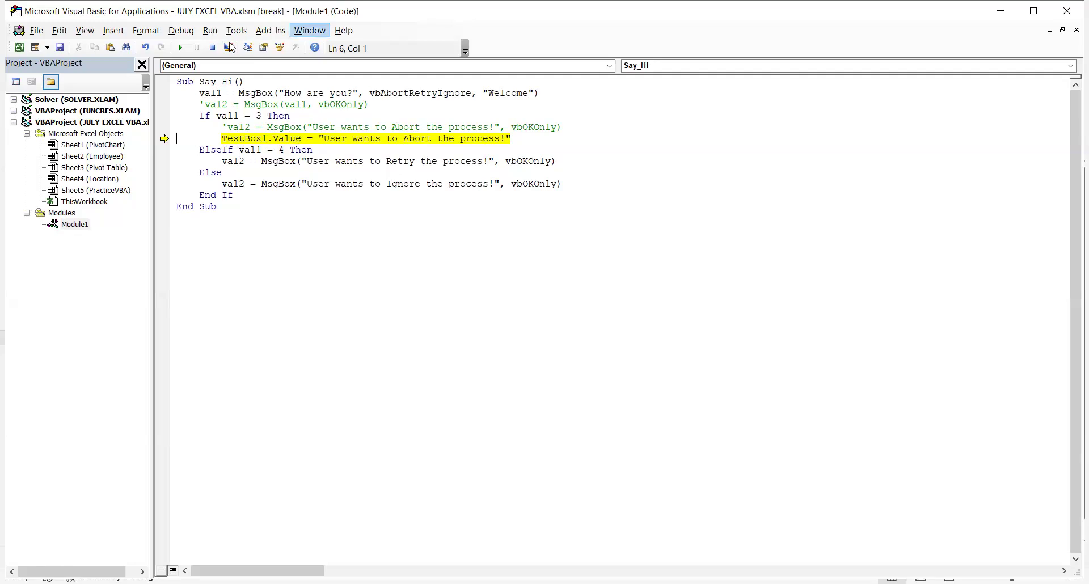
pyautogui.click(364, 140)
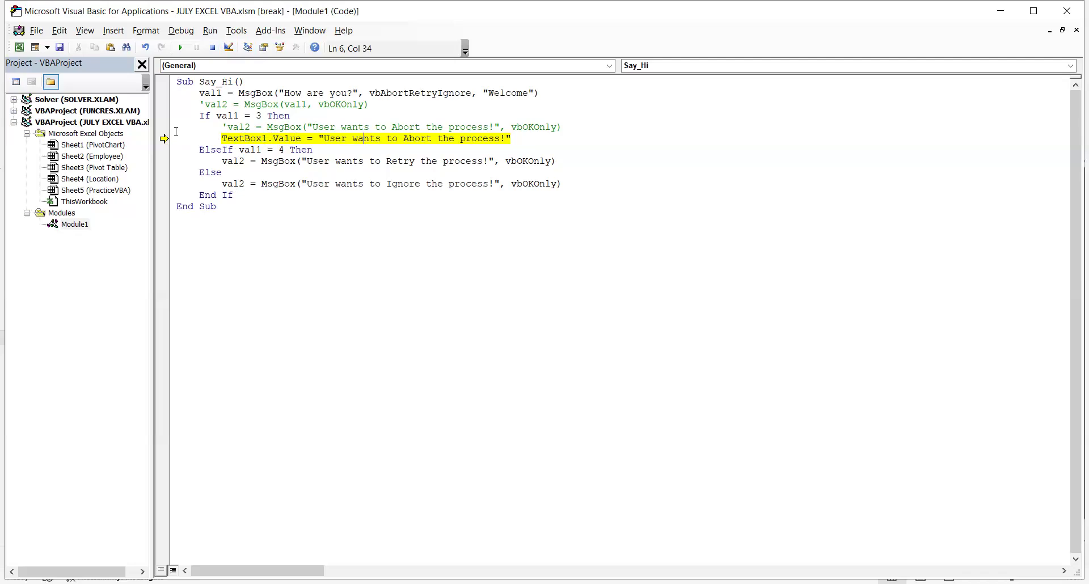
pyautogui.click(213, 49)
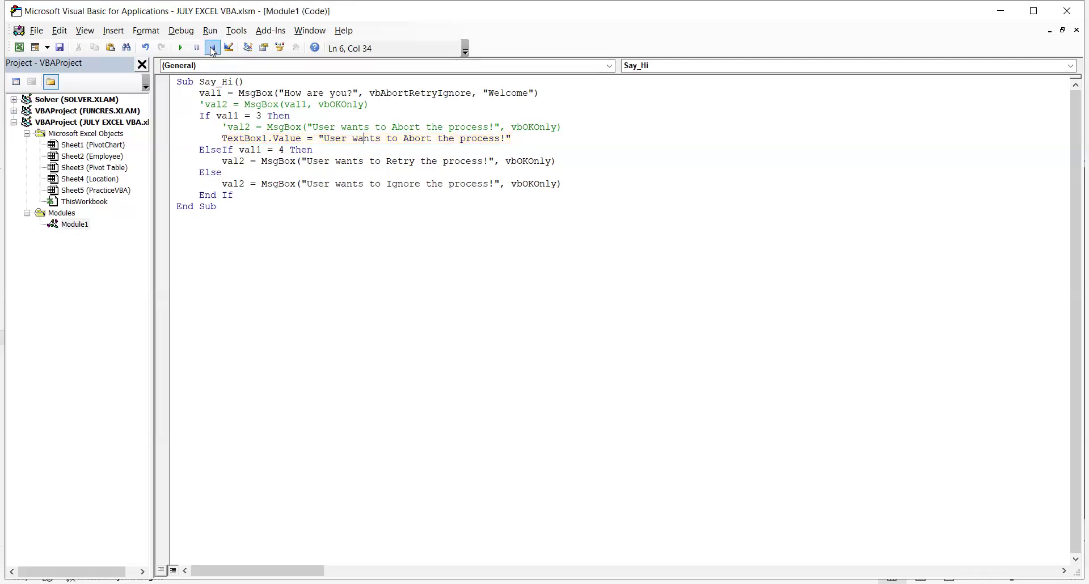
# Prefix the TextBox1 statement in the Abort branch with ActiveSheet. on the same line.
pyautogui.click(577, 123)
pyautogui.press('Return')
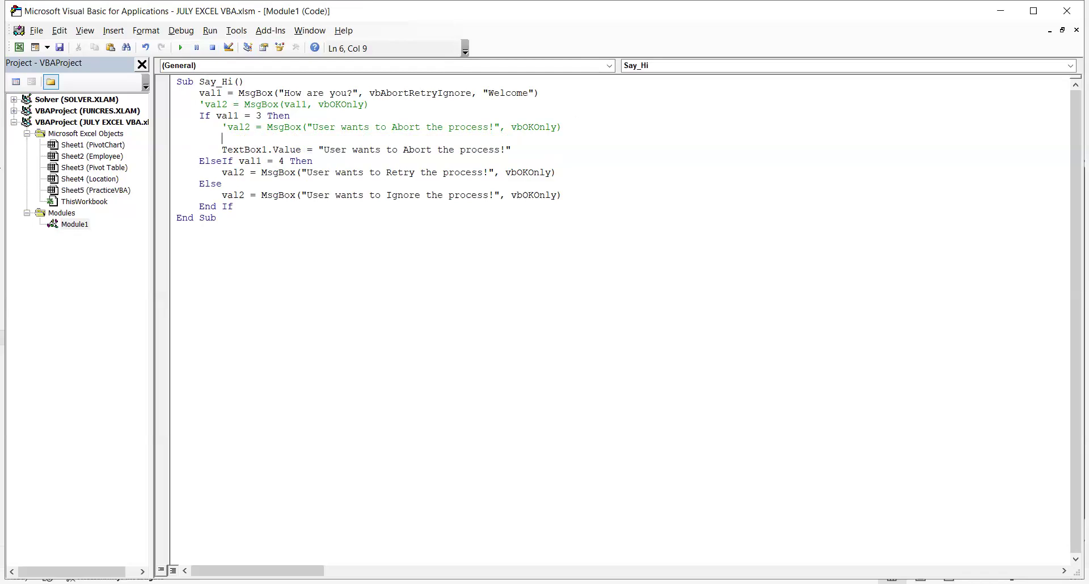
pyautogui.write('Actie')
pyautogui.press('BackSpace')
pyautogui.write('veSheet')
pyautogui.write('.')
pyautogui.press('Delete')
pyautogui.press('Delete')
pyautogui.press('Delete')
pyautogui.press('Delete')
pyautogui.press('Delete')
pyautogui.press('Delete')
pyautogui.press('Delete')
pyautogui.press('Delete')
pyautogui.press('Delete')
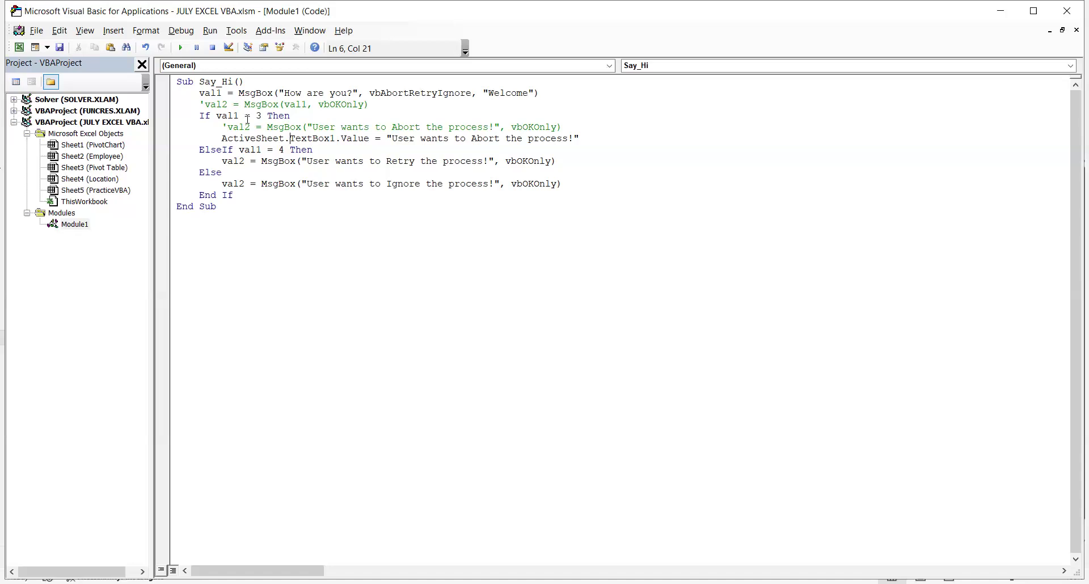
# Change the text box property in the Abort branch from Value to Text and save the project.
pyautogui.doubleClick(363, 139)
pyautogui.write('Tex')
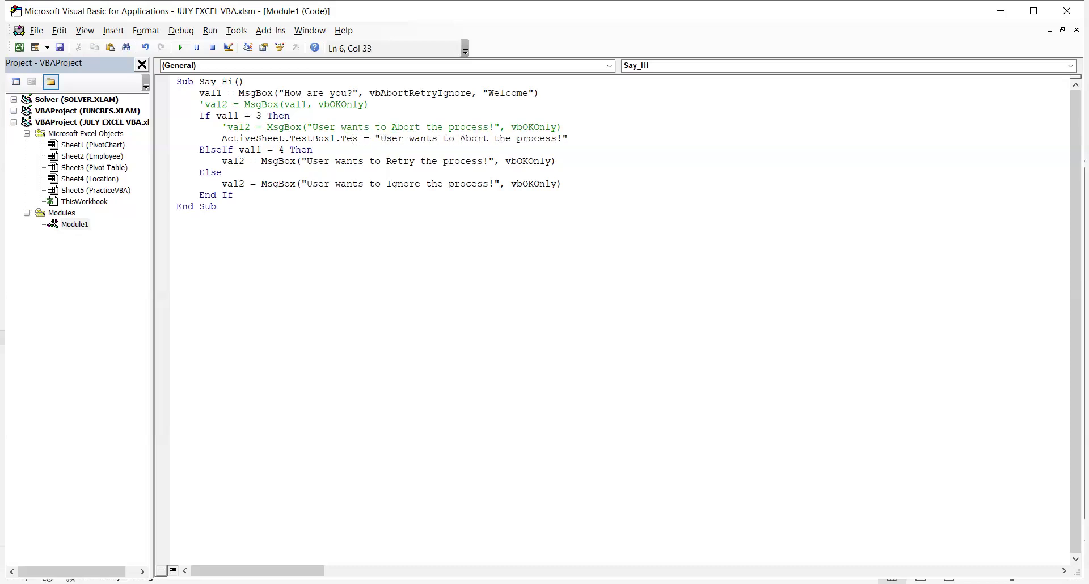
pyautogui.write('t')
pyautogui.click(449, 184)
pyautogui.click(59, 47)
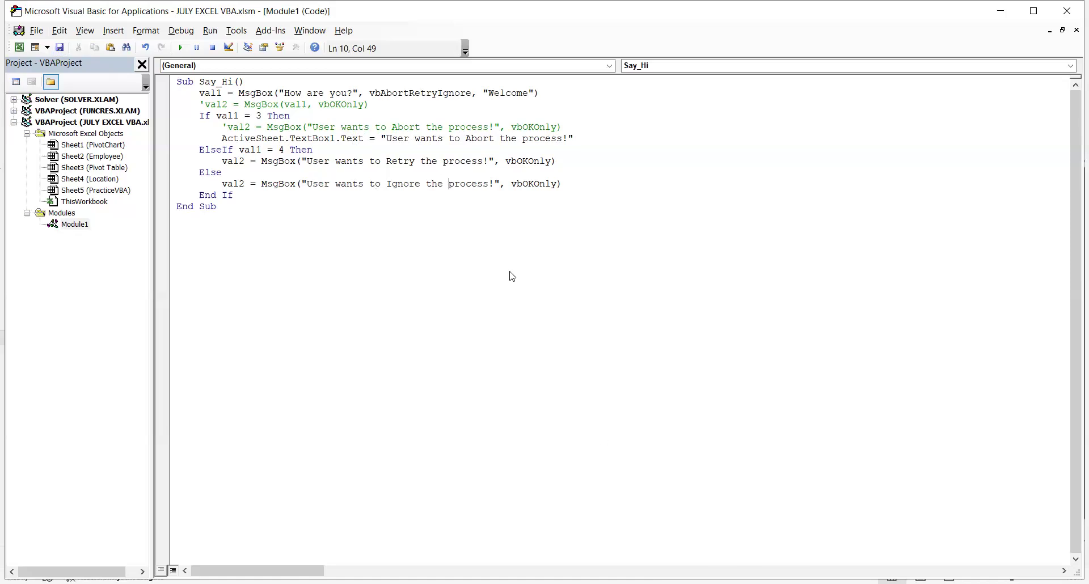
# Run Say_Hi from the editor with the Abort answer and clear the message from the worksheet's text box.
pyautogui.press('F5')
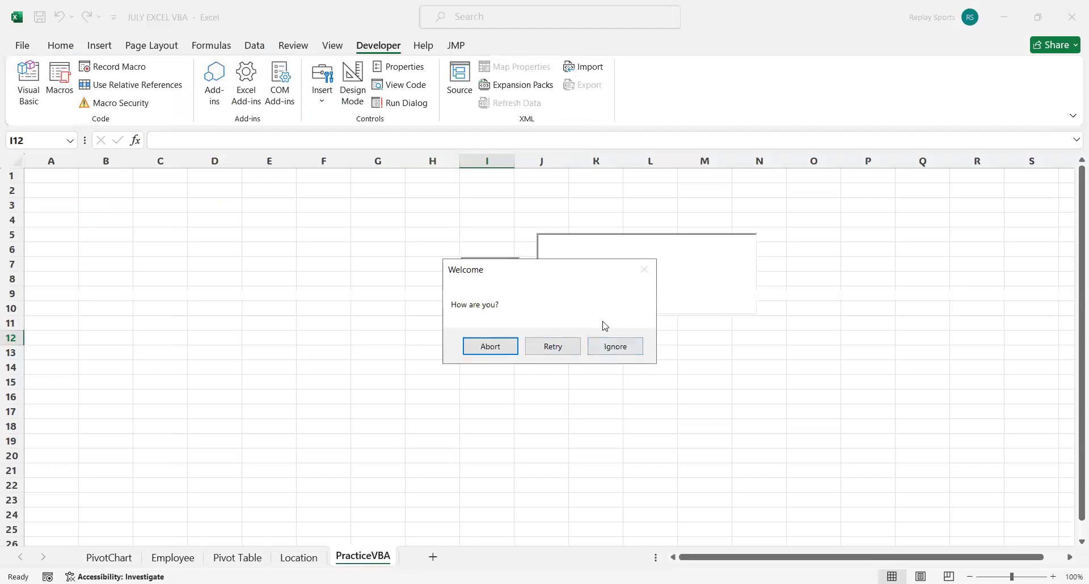
pyautogui.click(490, 346)
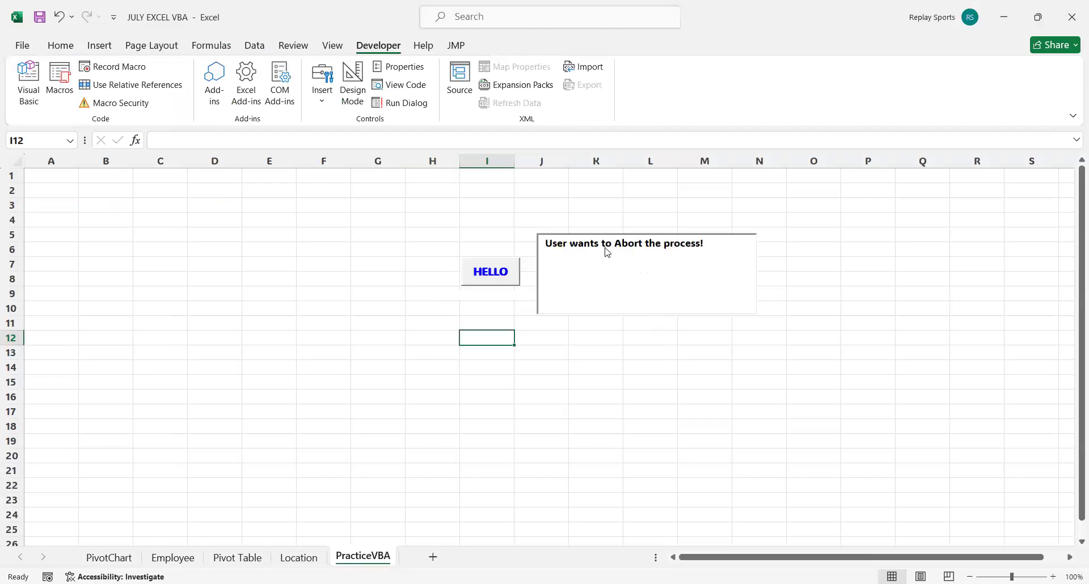
pyautogui.tripleClick(606, 247)
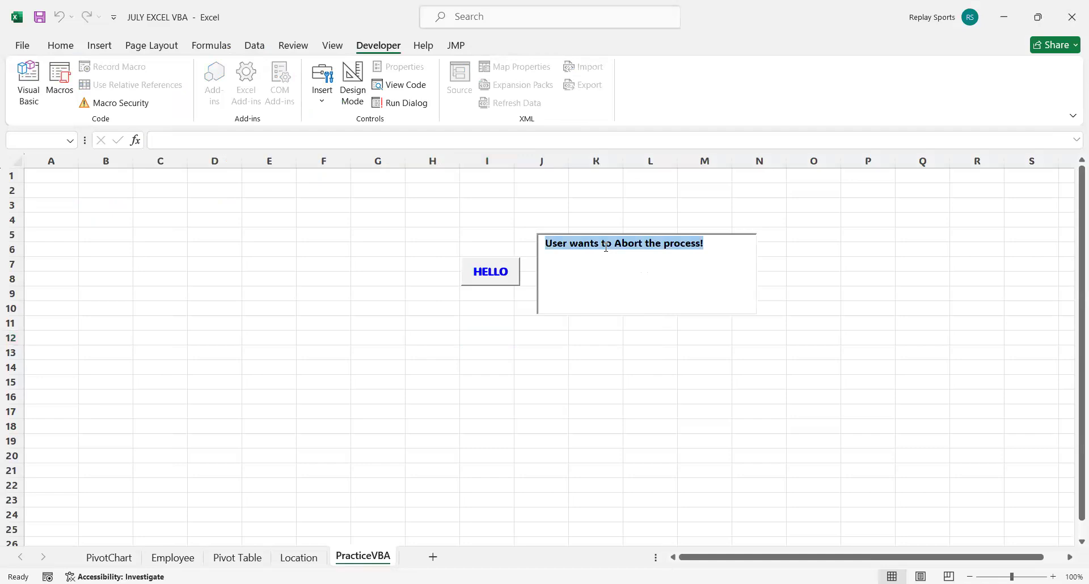
pyautogui.press('BackSpace')
pyautogui.click(532, 360)
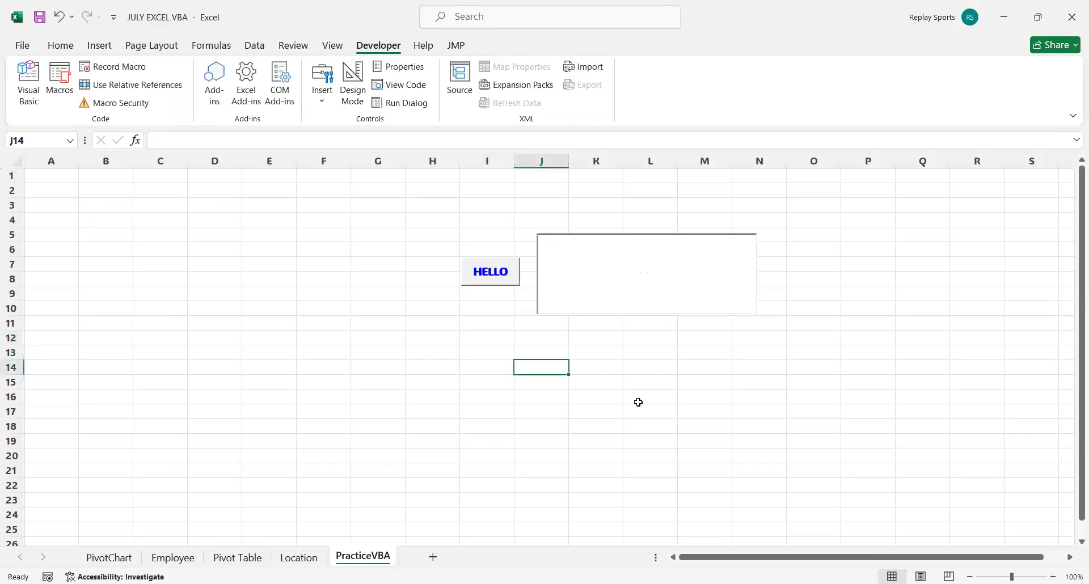
pyautogui.click(642, 514)
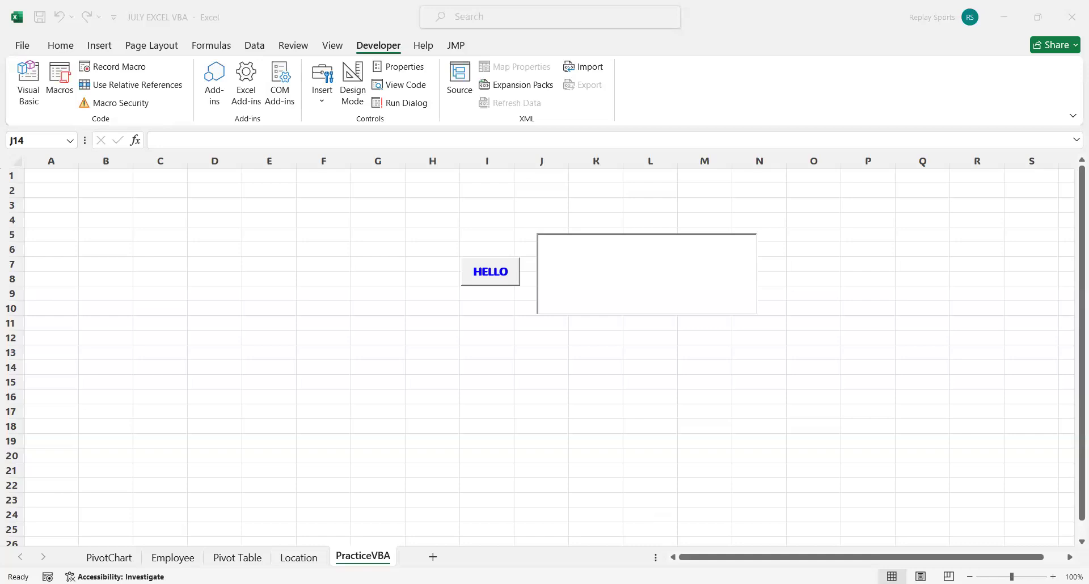
pyautogui.click(456, 366)
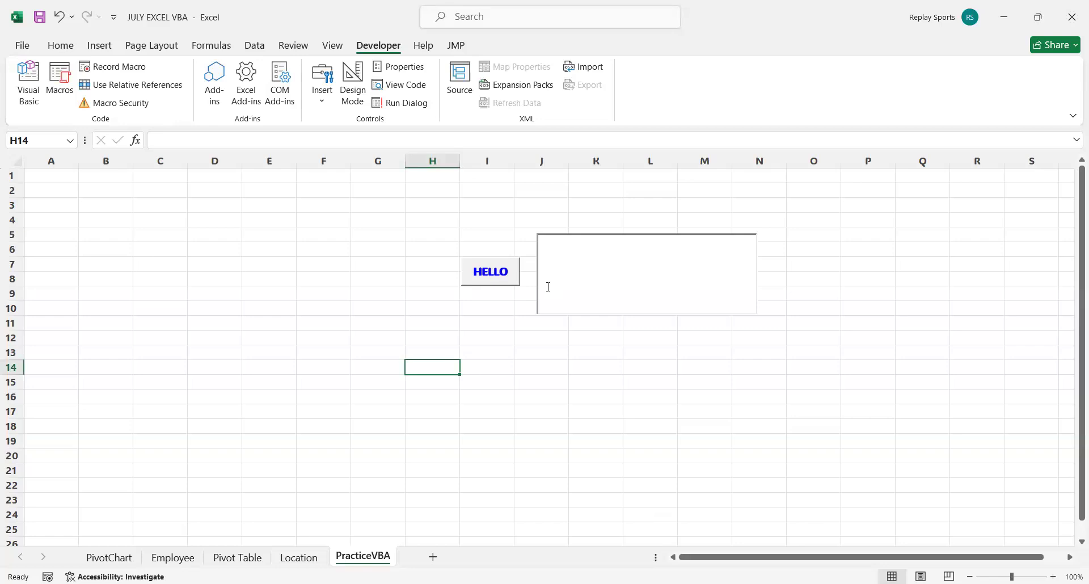
# Test the HELLO button three times on the worksheet, answering Abort each time.
pyautogui.click(488, 282)
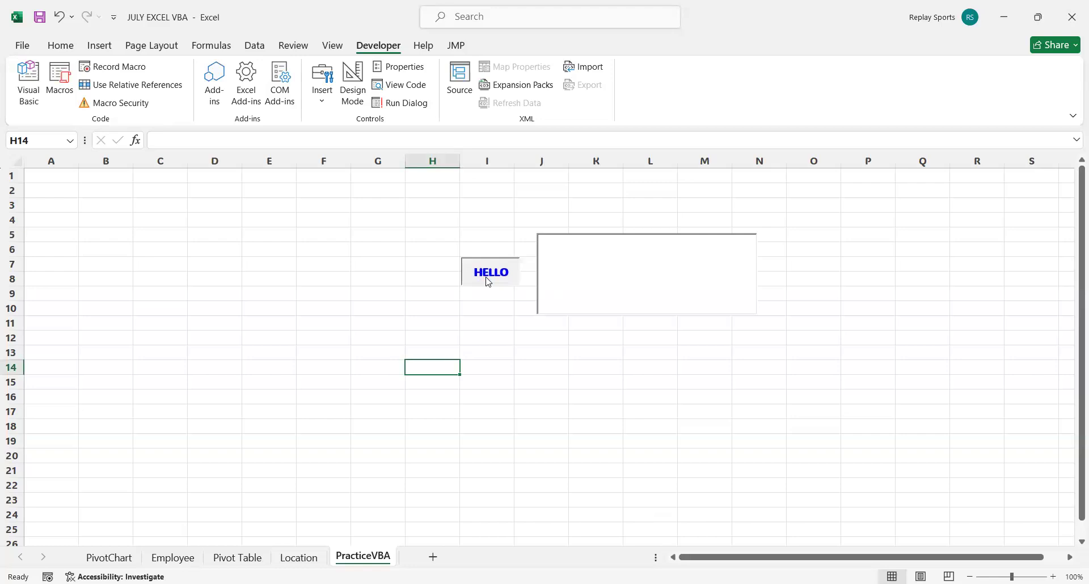
pyautogui.click(491, 347)
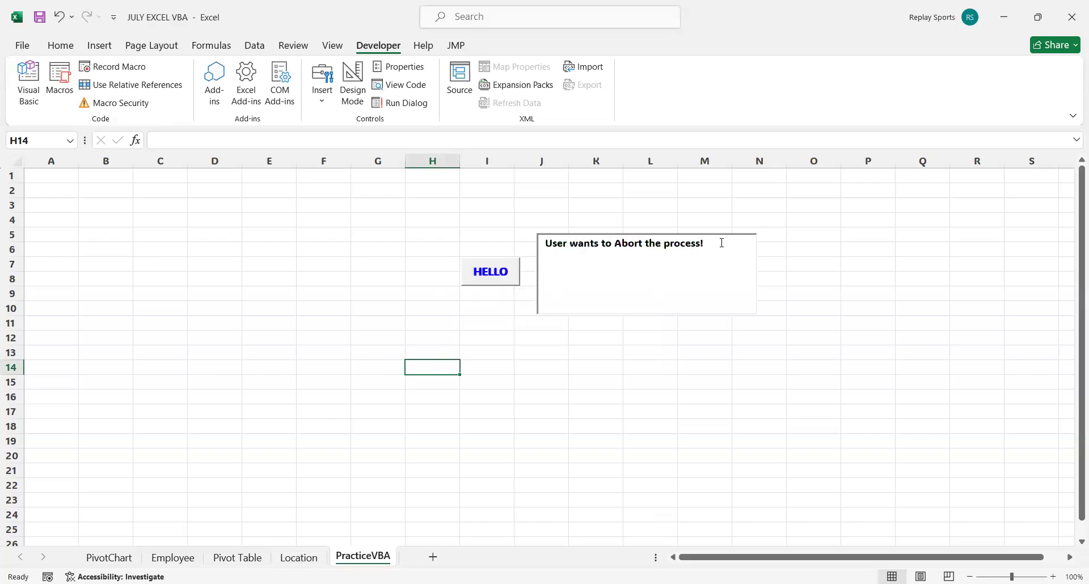
pyautogui.click(496, 280)
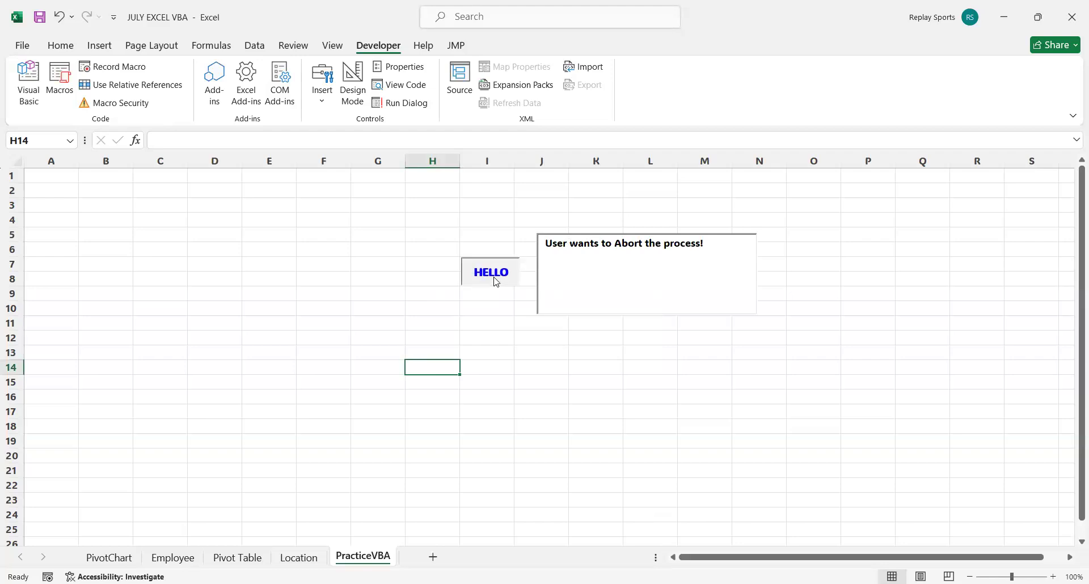
pyautogui.click(491, 345)
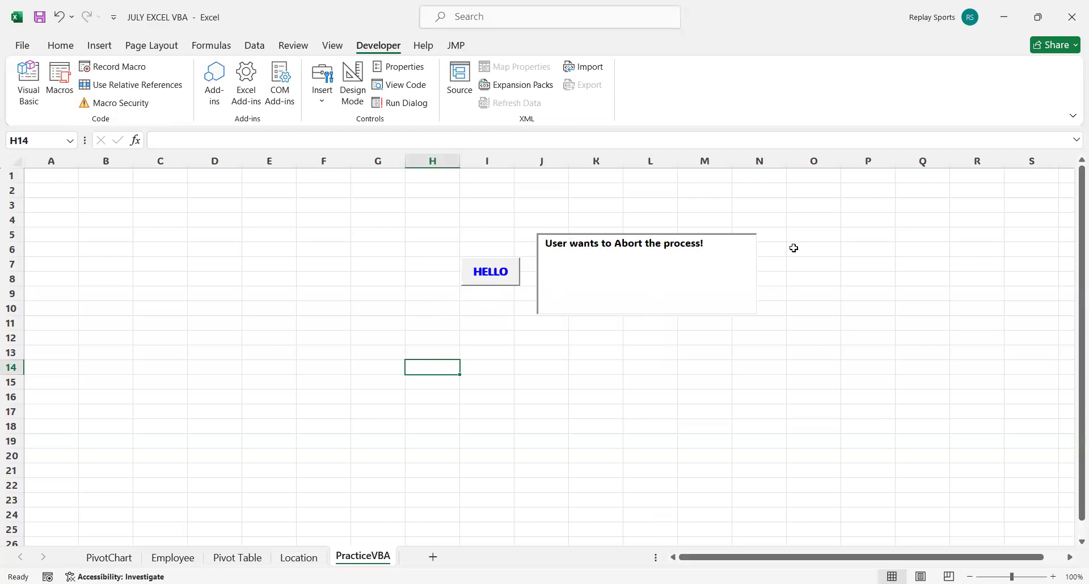
pyautogui.click(501, 275)
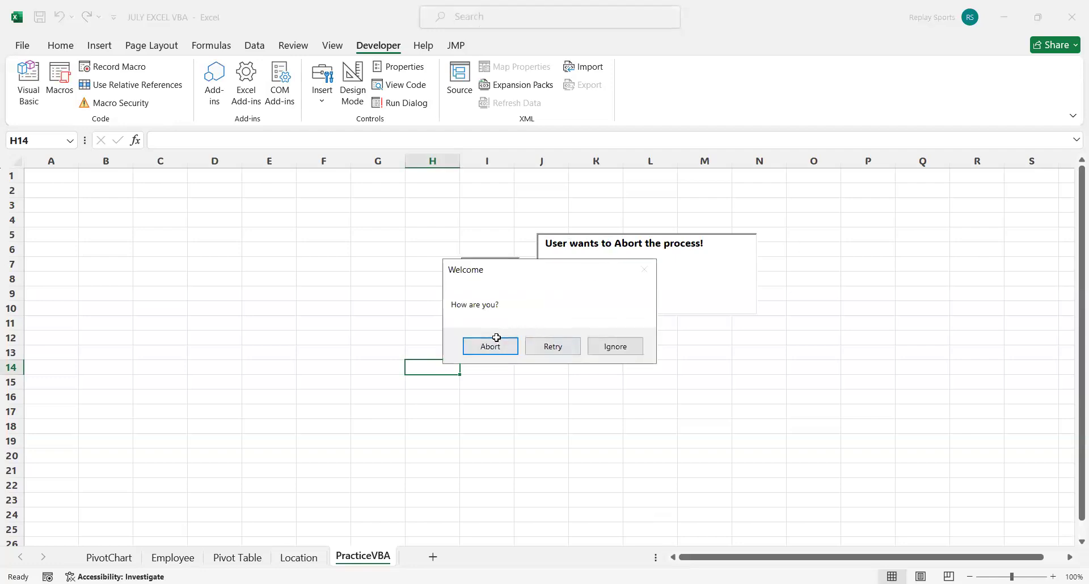
pyautogui.click(492, 346)
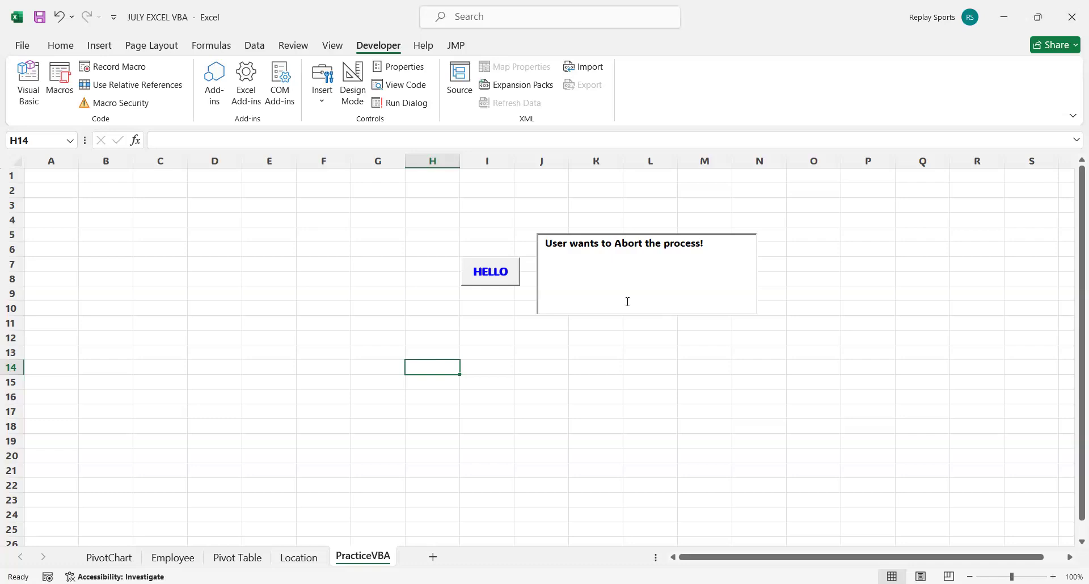
# In the VBA editor, replace the MsgBox lines of the Retry and Ignore branches with copies of the Abort branch's ActiveSheet.TextBox1.Text line.
pyautogui.hotkey('alt', 'F11')
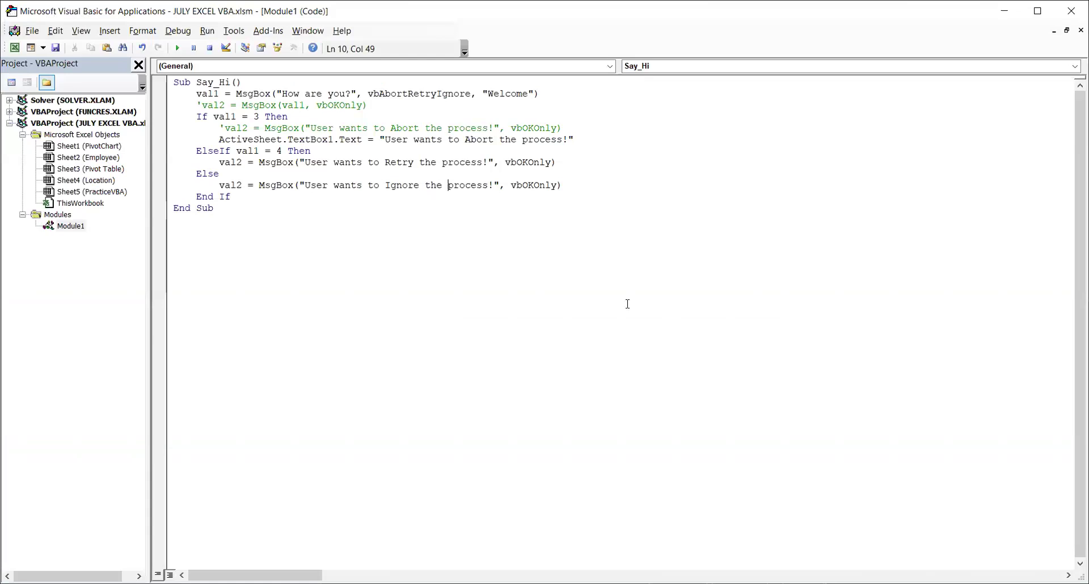
pyautogui.moveTo(217, 140); pyautogui.dragTo(586, 140)
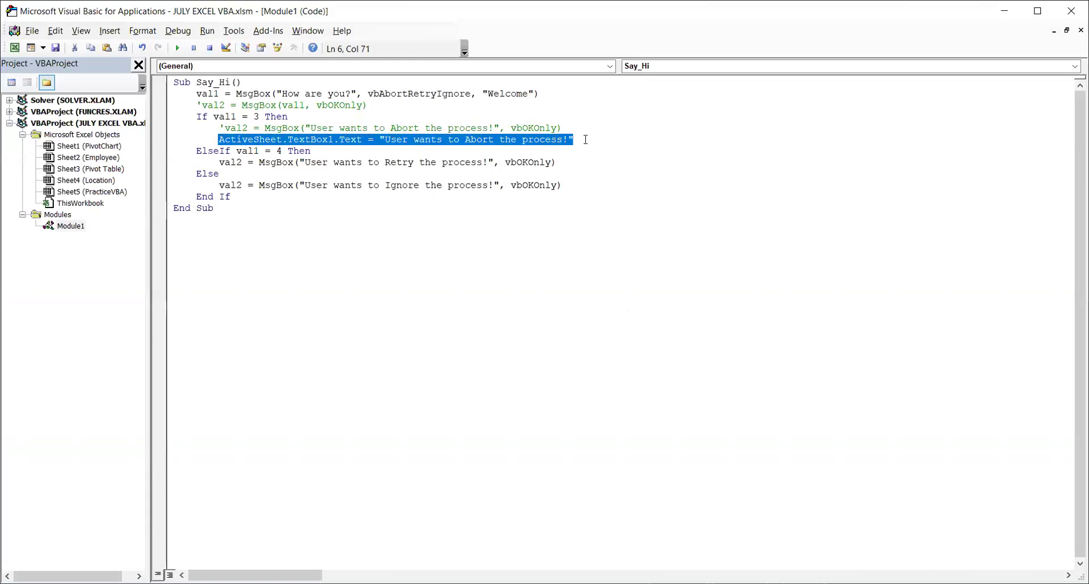
pyautogui.moveTo(558, 163); pyautogui.dragTo(219, 164)
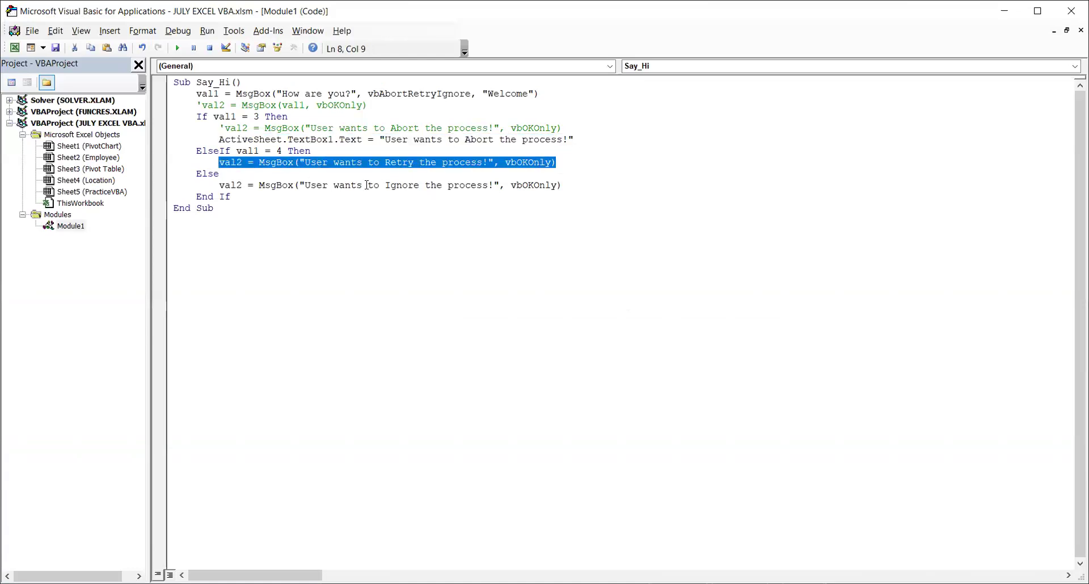
pyautogui.write('ActiveSheet.TextBox1.Text = "User wants to Abort the process!"')
pyautogui.moveTo(569, 190); pyautogui.dragTo(219, 187)
pyautogui.write('ActiveSheet.TextBox1.Text = "User wants to Abort the process!"')
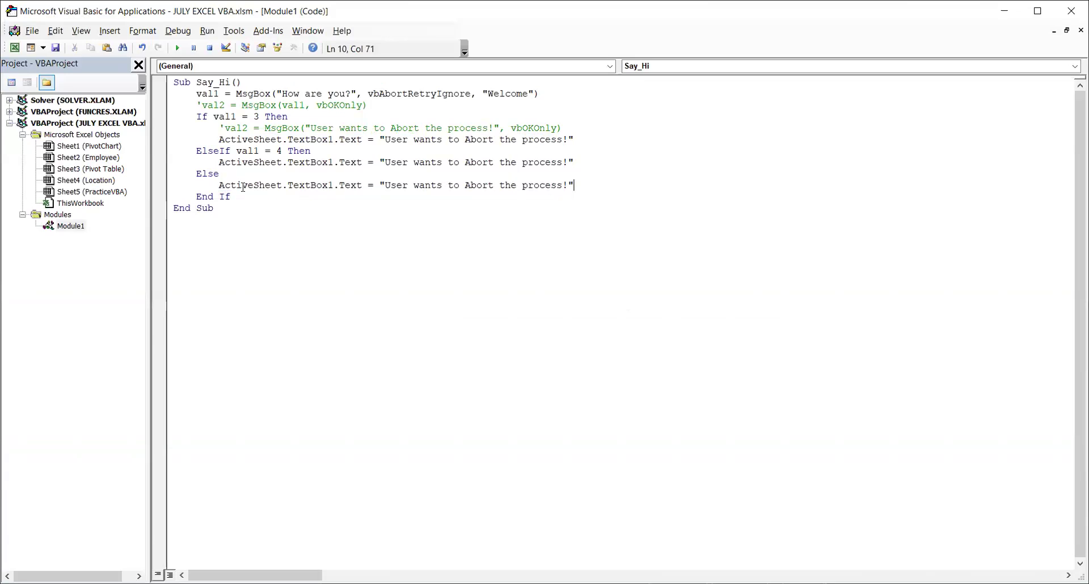
# Change Abort to Retry in the ElseIf branch's message and to Ignore in the Else branch's message, and save the project.
pyautogui.doubleClick(478, 164)
pyautogui.write('Retry')
pyautogui.doubleClick(475, 185)
pyautogui.write('Ignore')
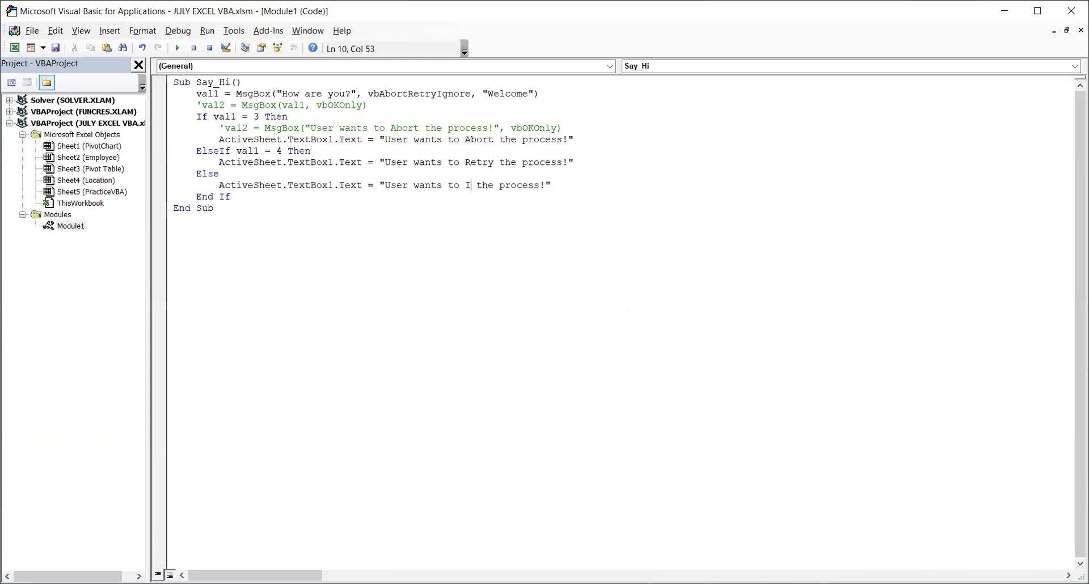
pyautogui.click(55, 48)
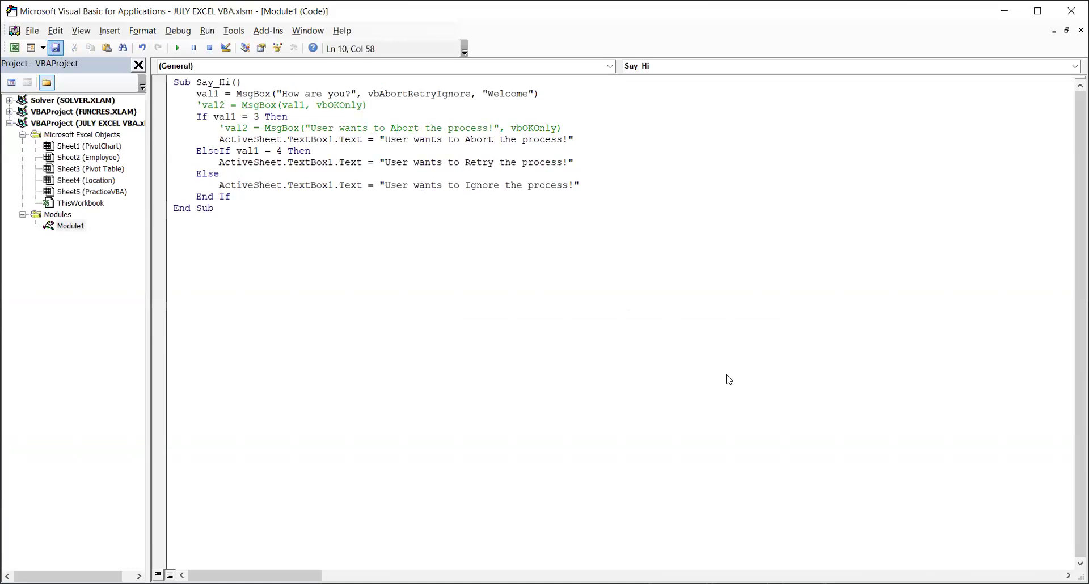
# Test the HELLO button on the PracticeVBA worksheet three times, answering Ignore, Retry and Abort in turn.
pyautogui.hotkey('alt', 'F11')
pyautogui.click(496, 267)
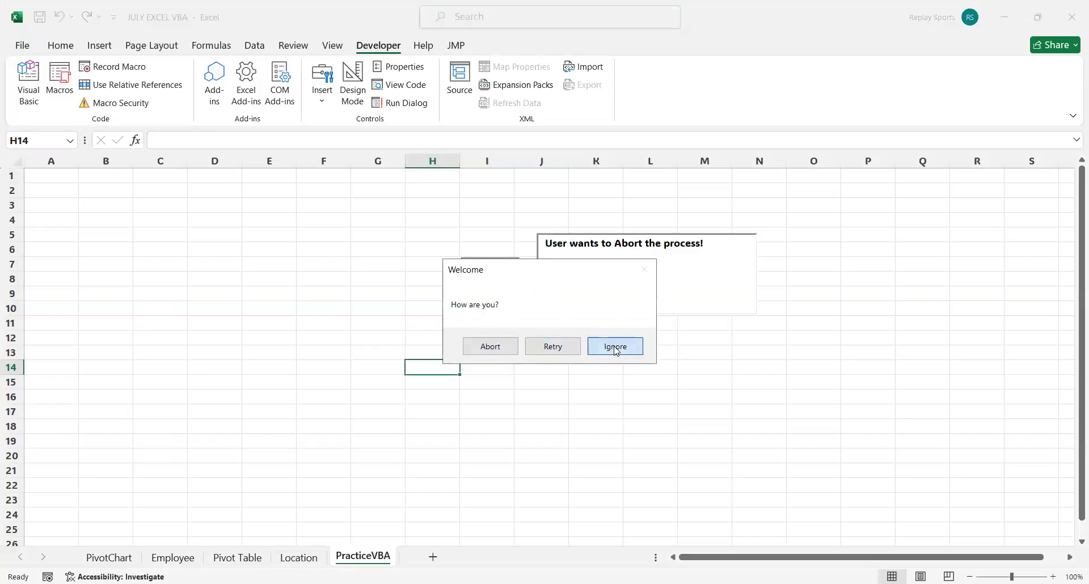
pyautogui.click(616, 350)
pyautogui.click(504, 279)
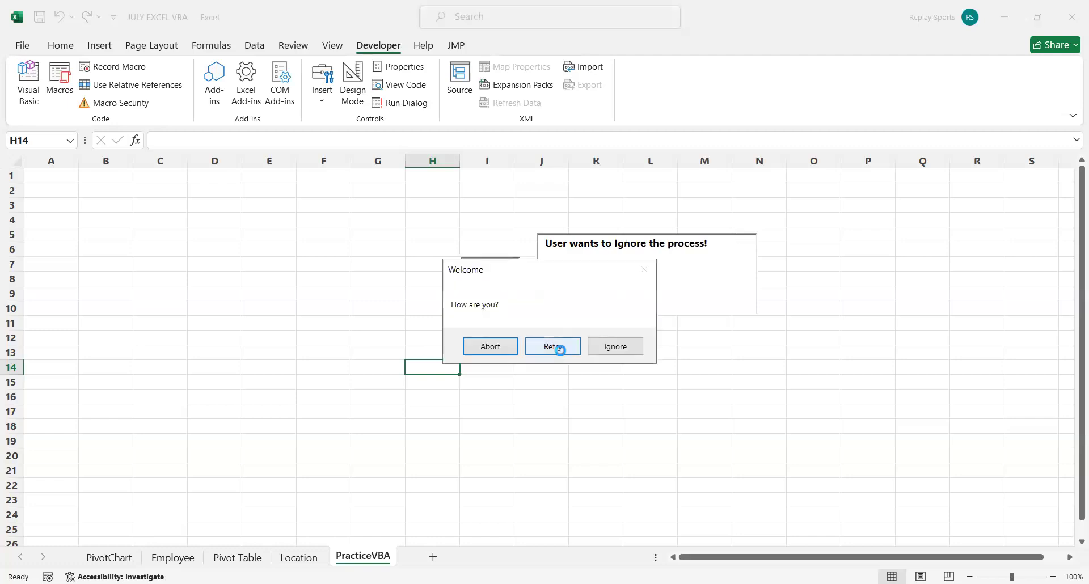
pyautogui.click(560, 350)
pyautogui.click(513, 274)
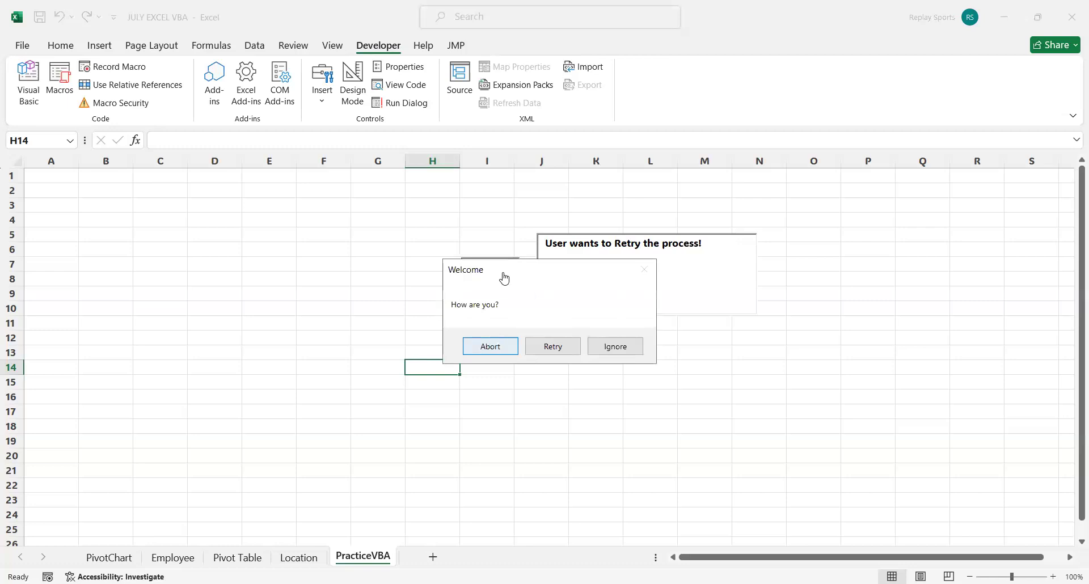
pyautogui.press('Return')
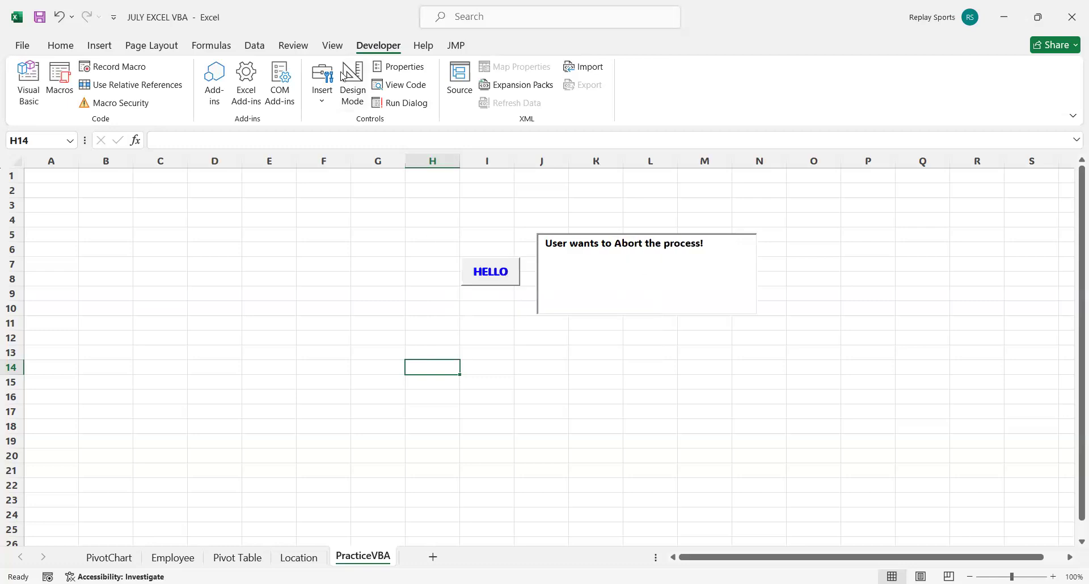
# Open the gallery of form and ActiveX controls for inserting on the PracticeVBA sheet.
pyautogui.click(328, 103)
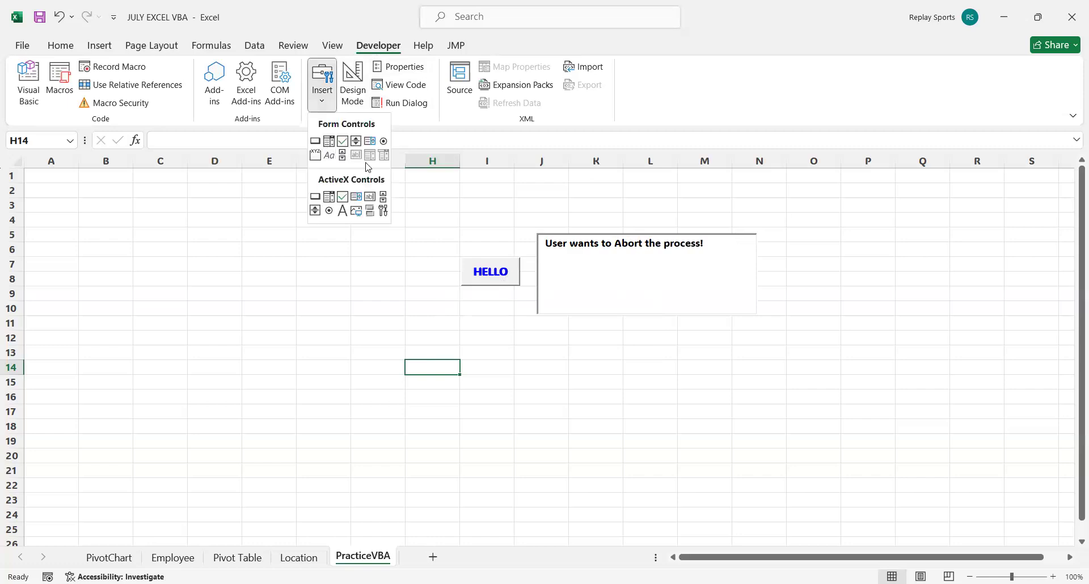